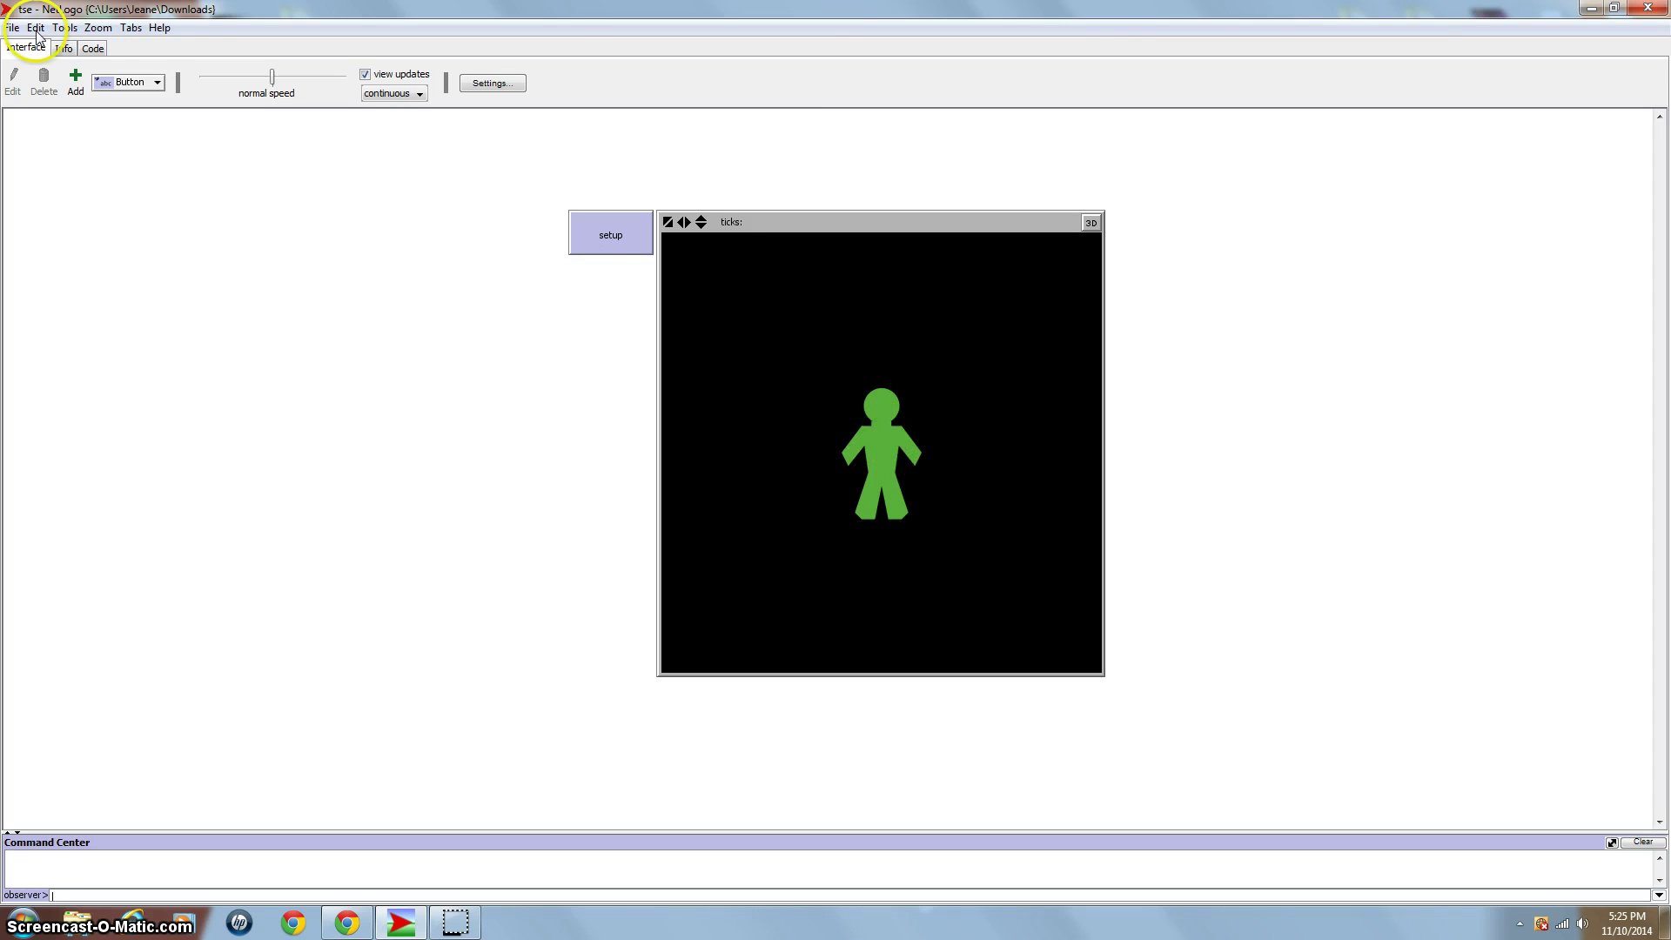
Review the setup code, highlighting the shape name and the green colour setting
{"action": "left_click", "coordinate": [92, 48]}
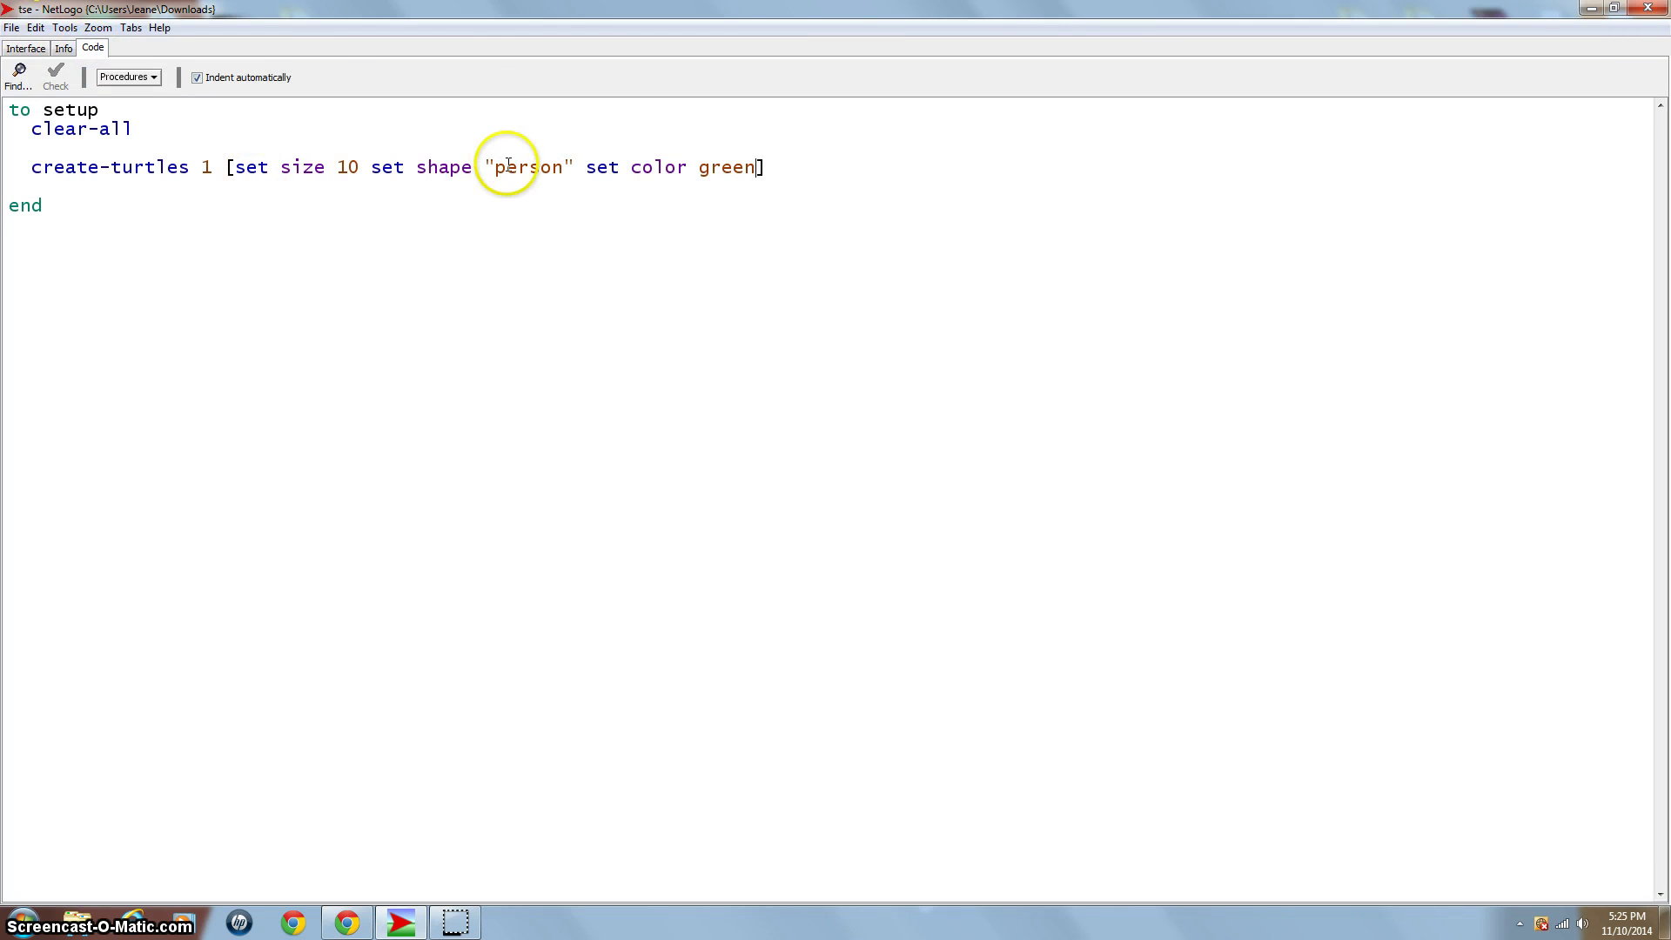
{"action": "left_click_drag", "start_coordinate": [461, 168], "coordinate": [521, 168]}
{"action": "left_click", "coordinate": [589, 174]}
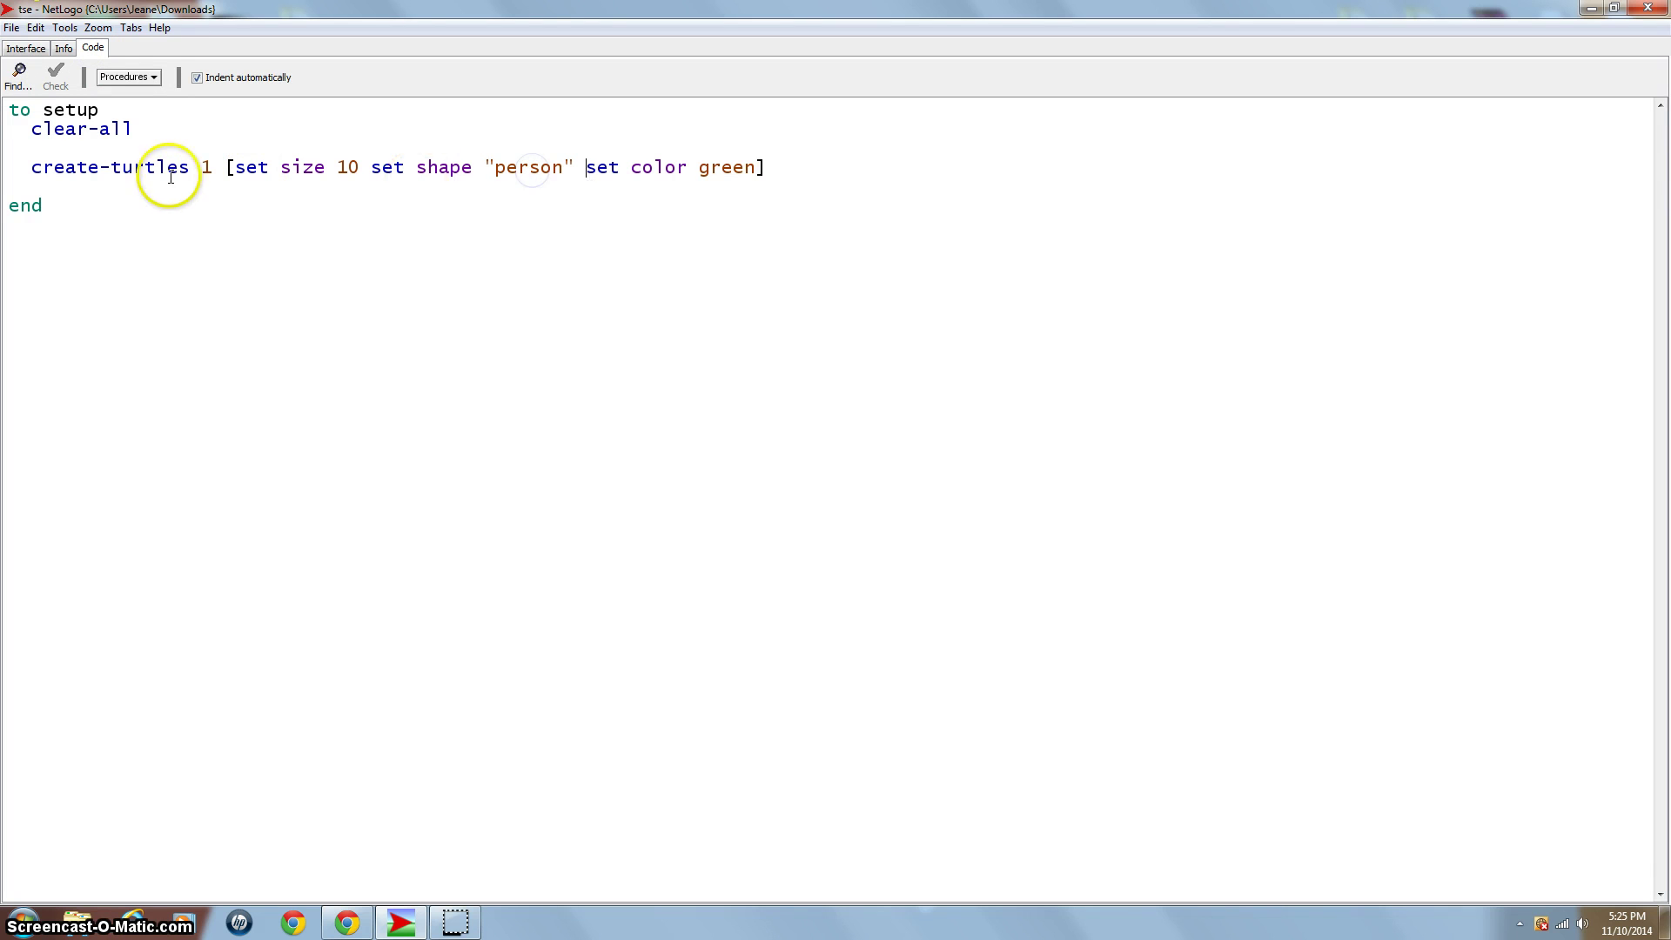
{"action": "left_click_drag", "start_coordinate": [700, 170], "coordinate": [773, 169]}
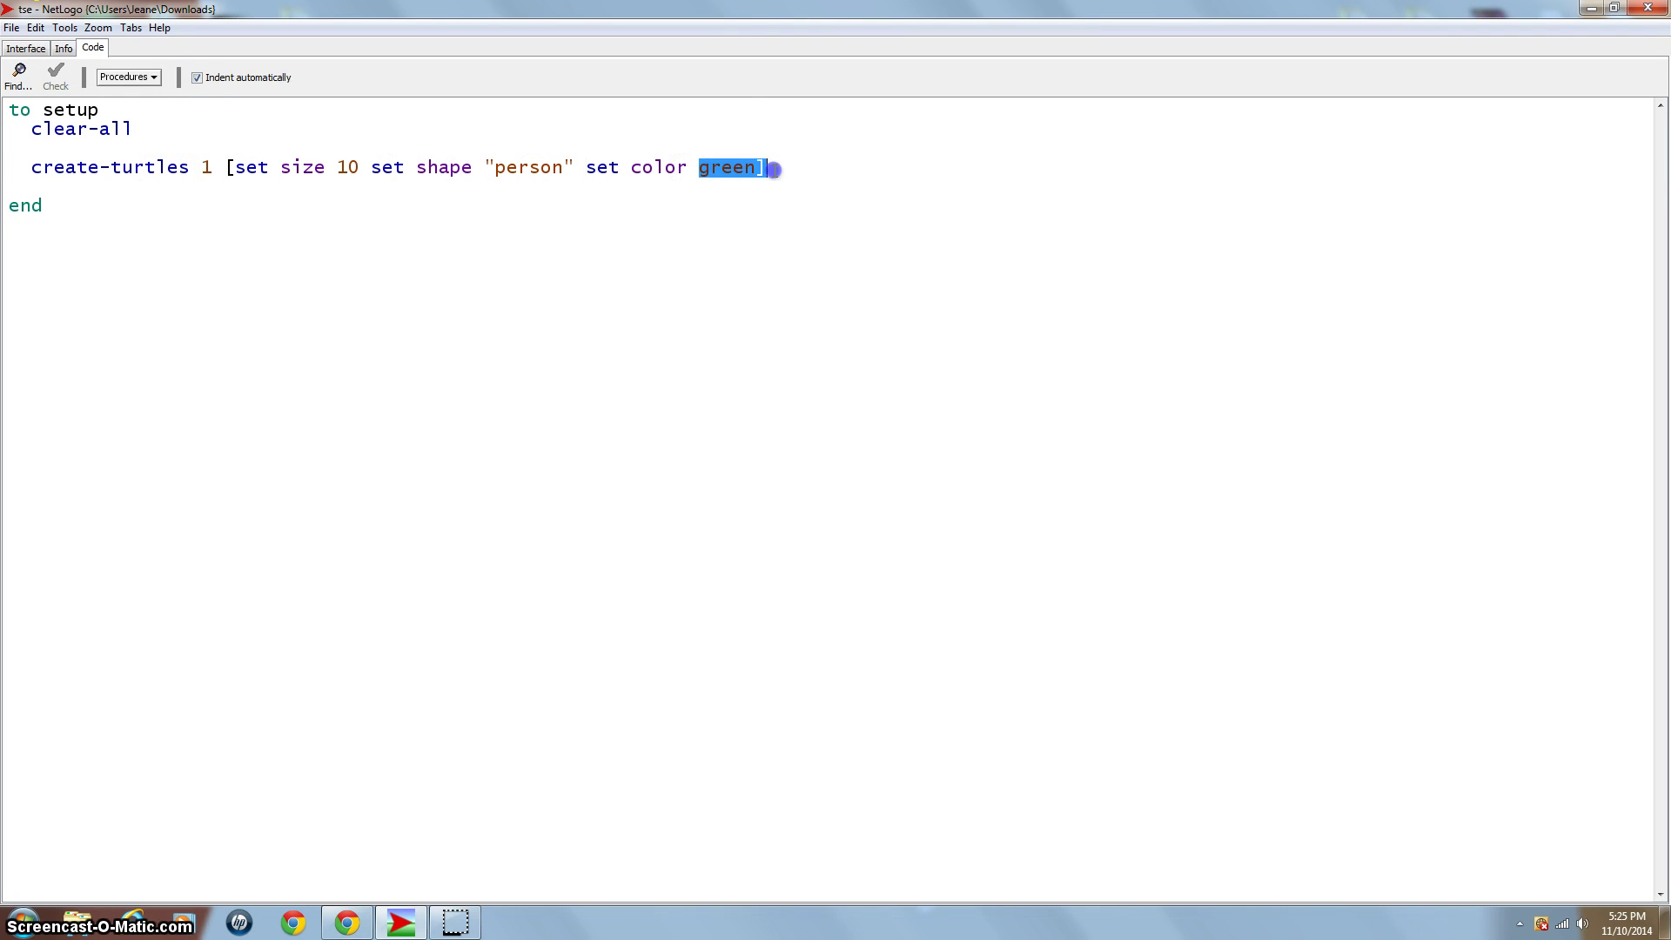
{"action": "left_click", "coordinate": [269, 116]}
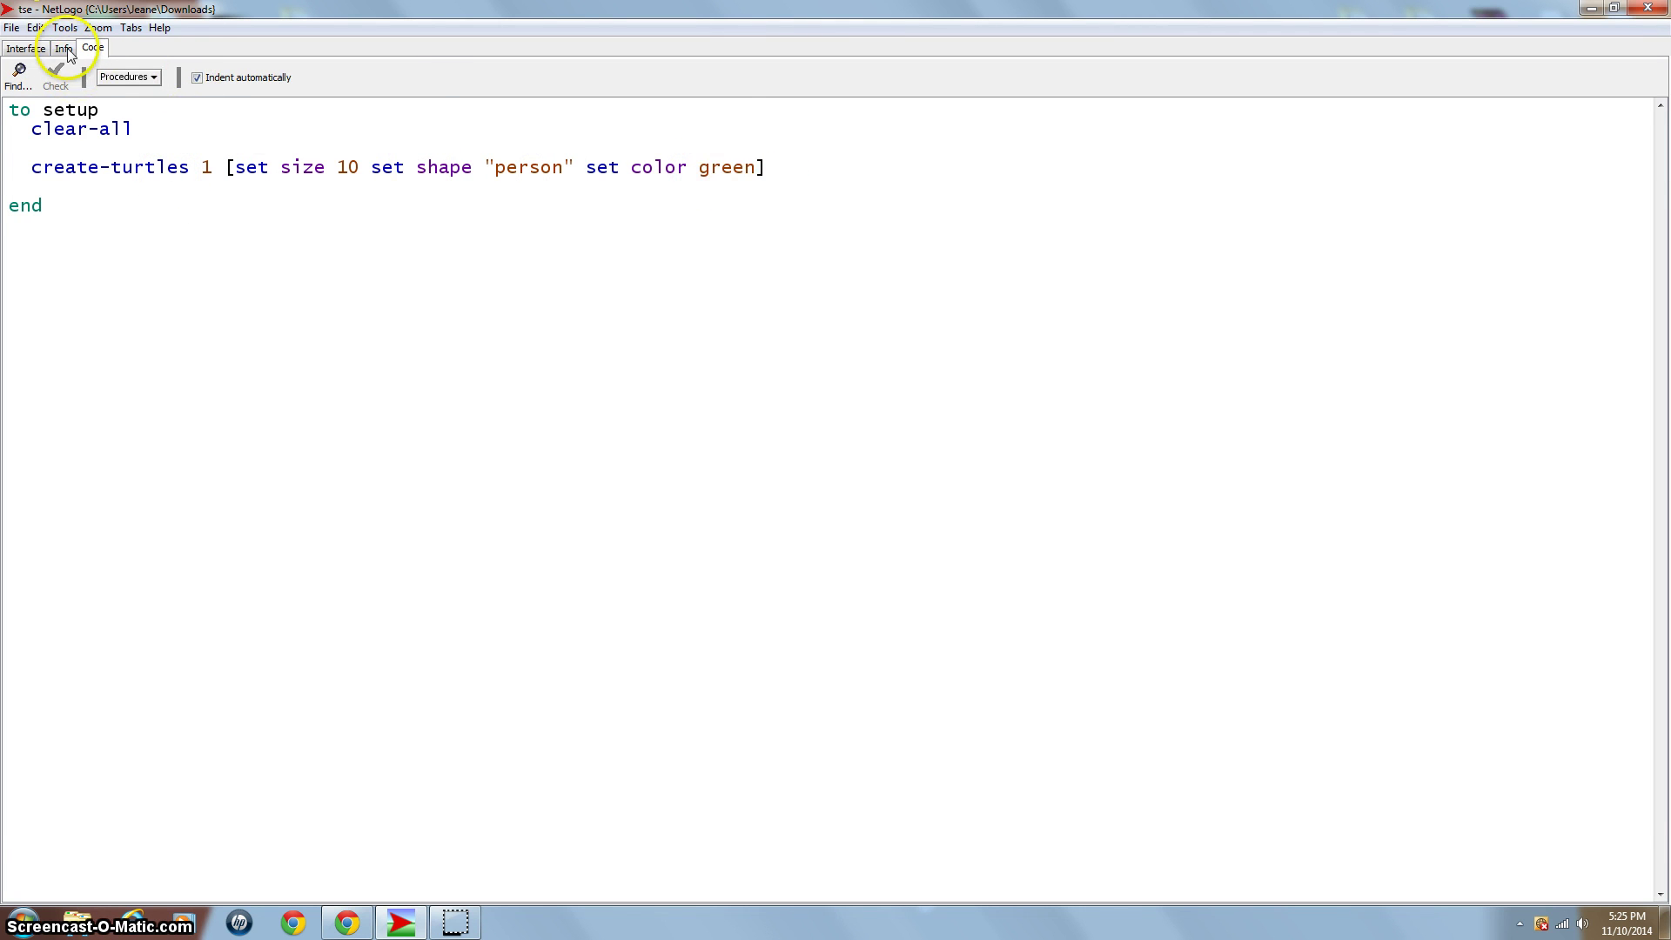
Return to the Interface view and bring up the Tools menu
{"action": "left_click", "coordinate": [28, 48]}
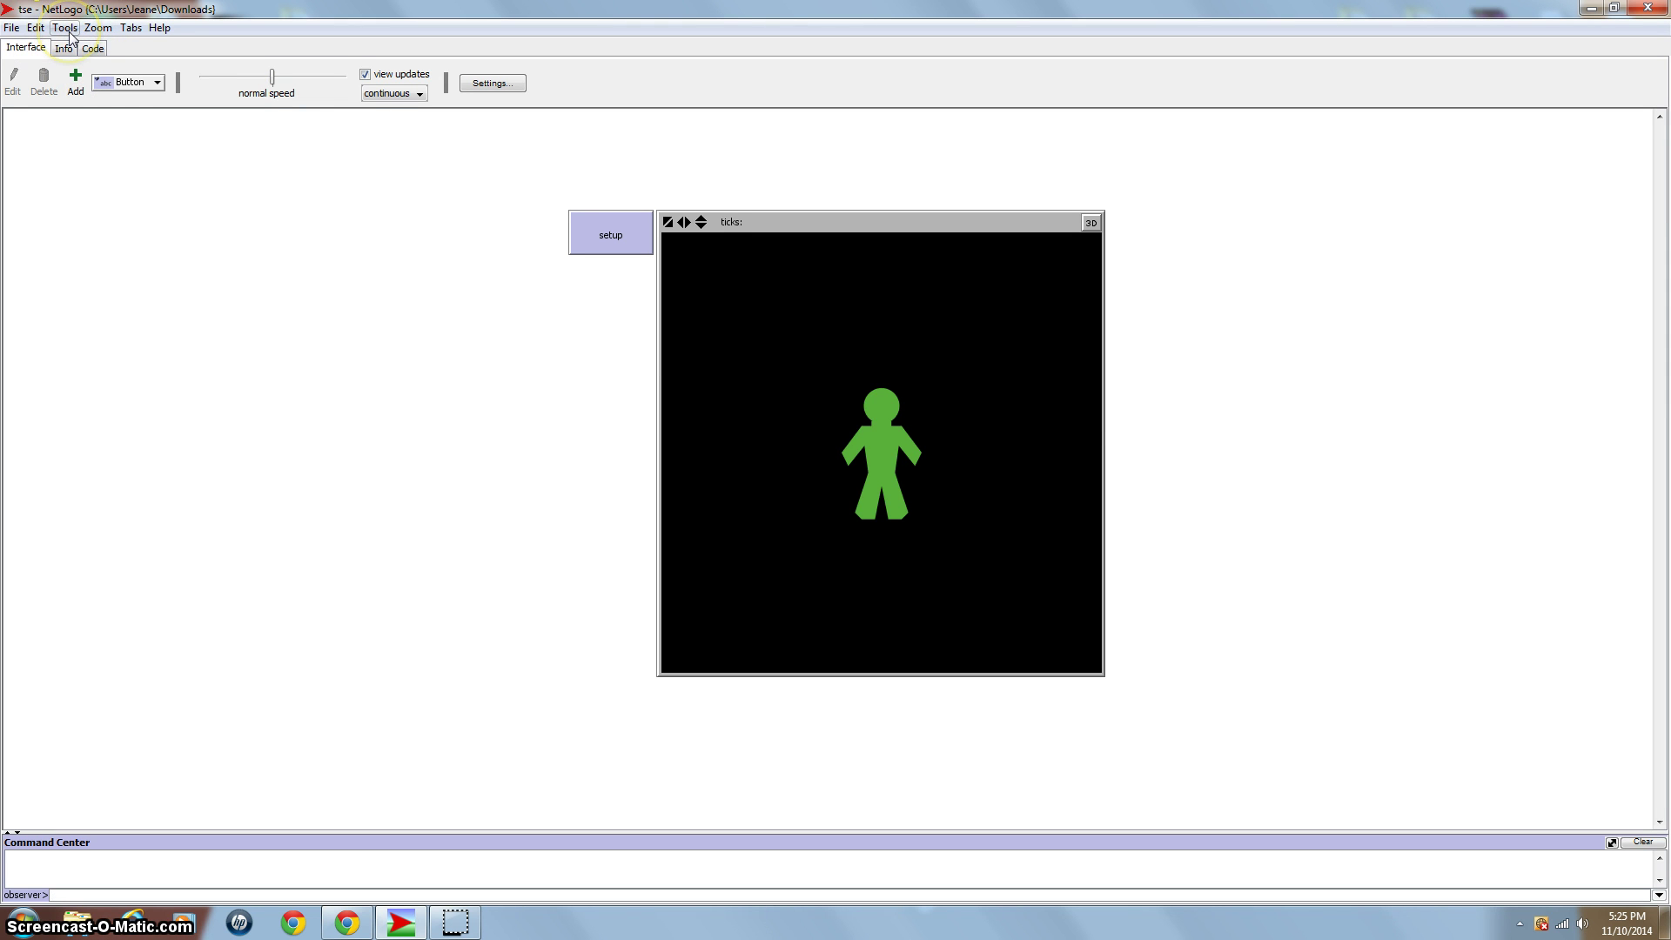
{"action": "left_click", "coordinate": [73, 32]}
{"action": "left_click", "coordinate": [66, 28]}
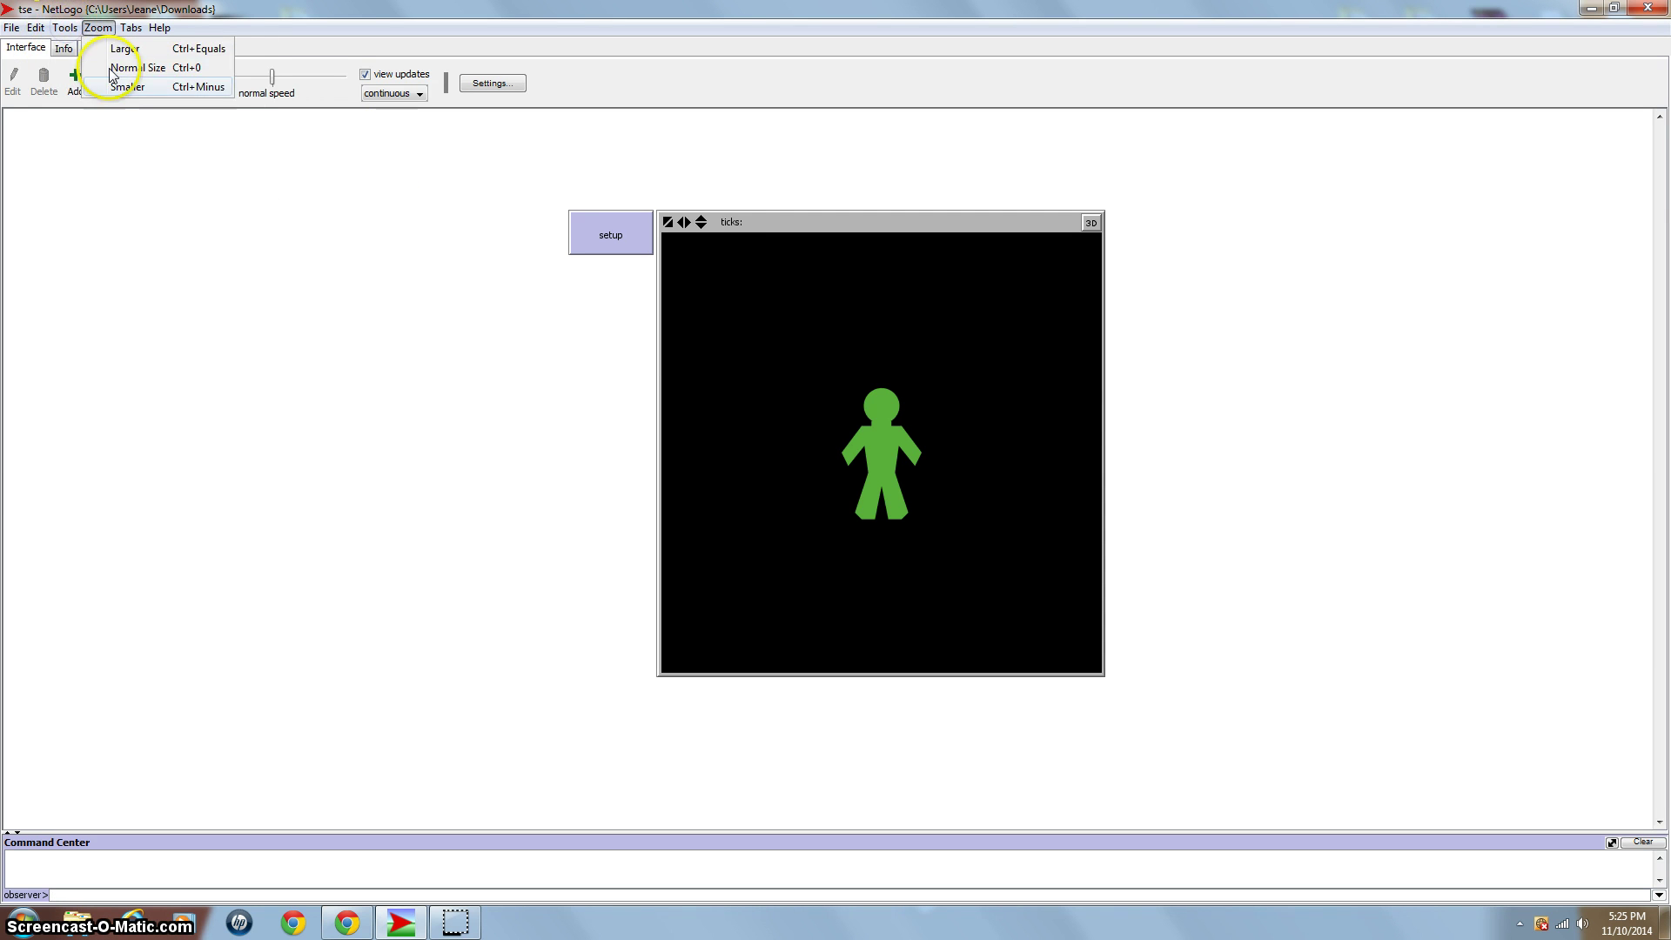
{"action": "left_click", "coordinate": [66, 28]}
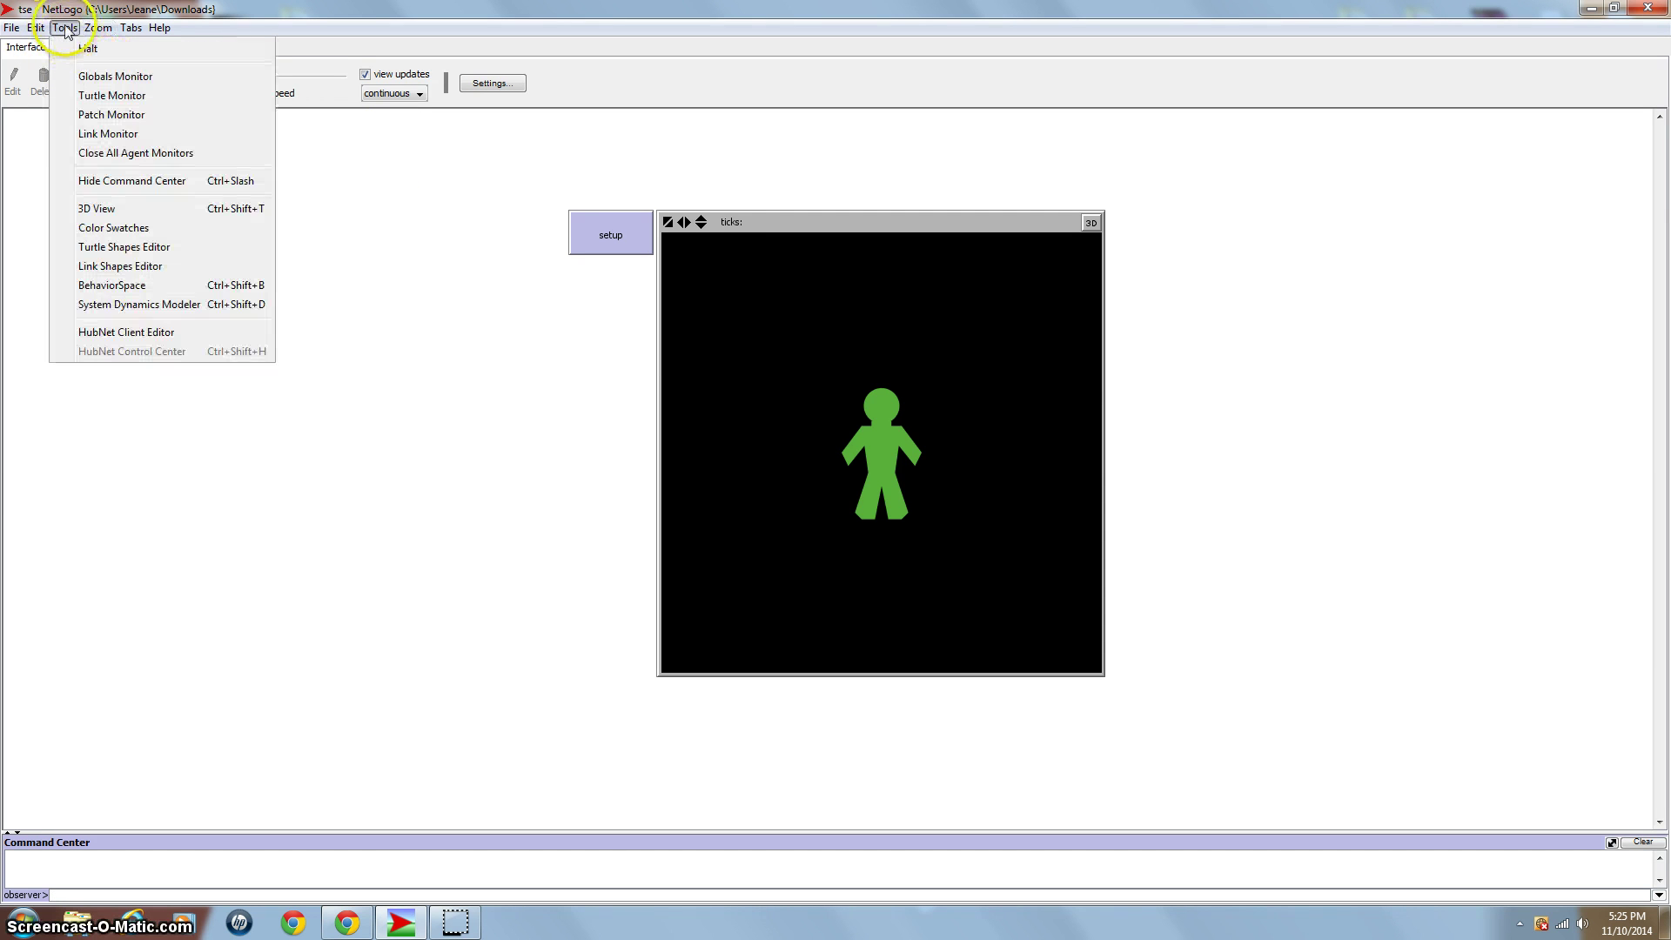
{"action": "left_click", "coordinate": [142, 253]}
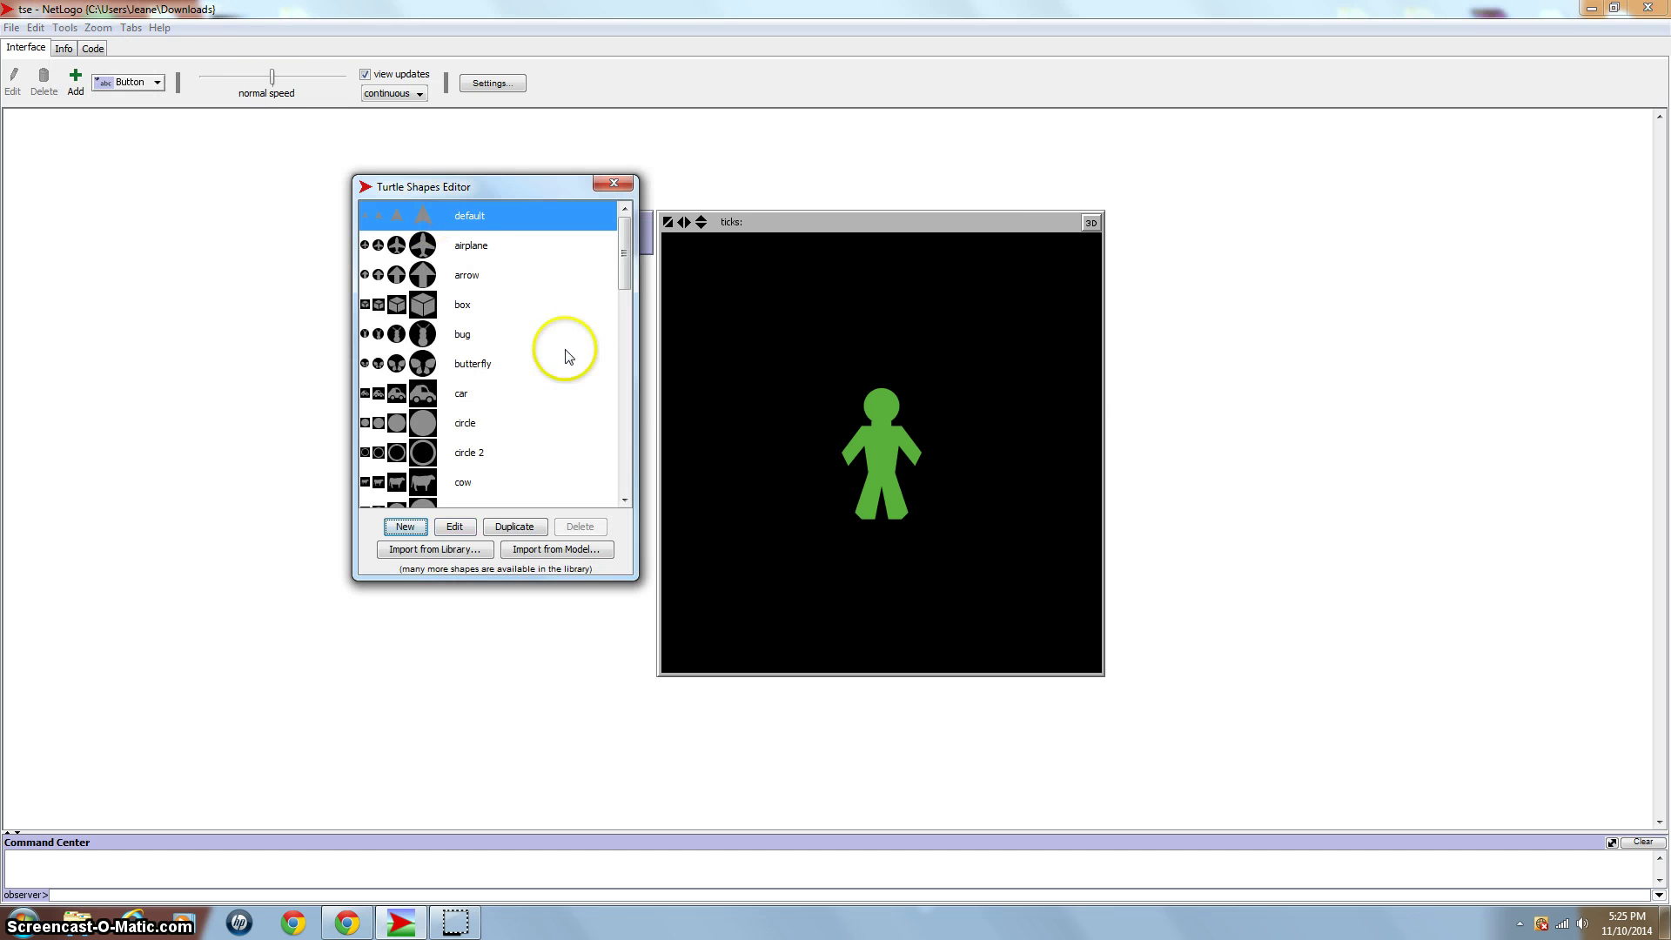
{"action": "left_click_drag", "start_coordinate": [624, 256], "coordinate": [590, 276]}
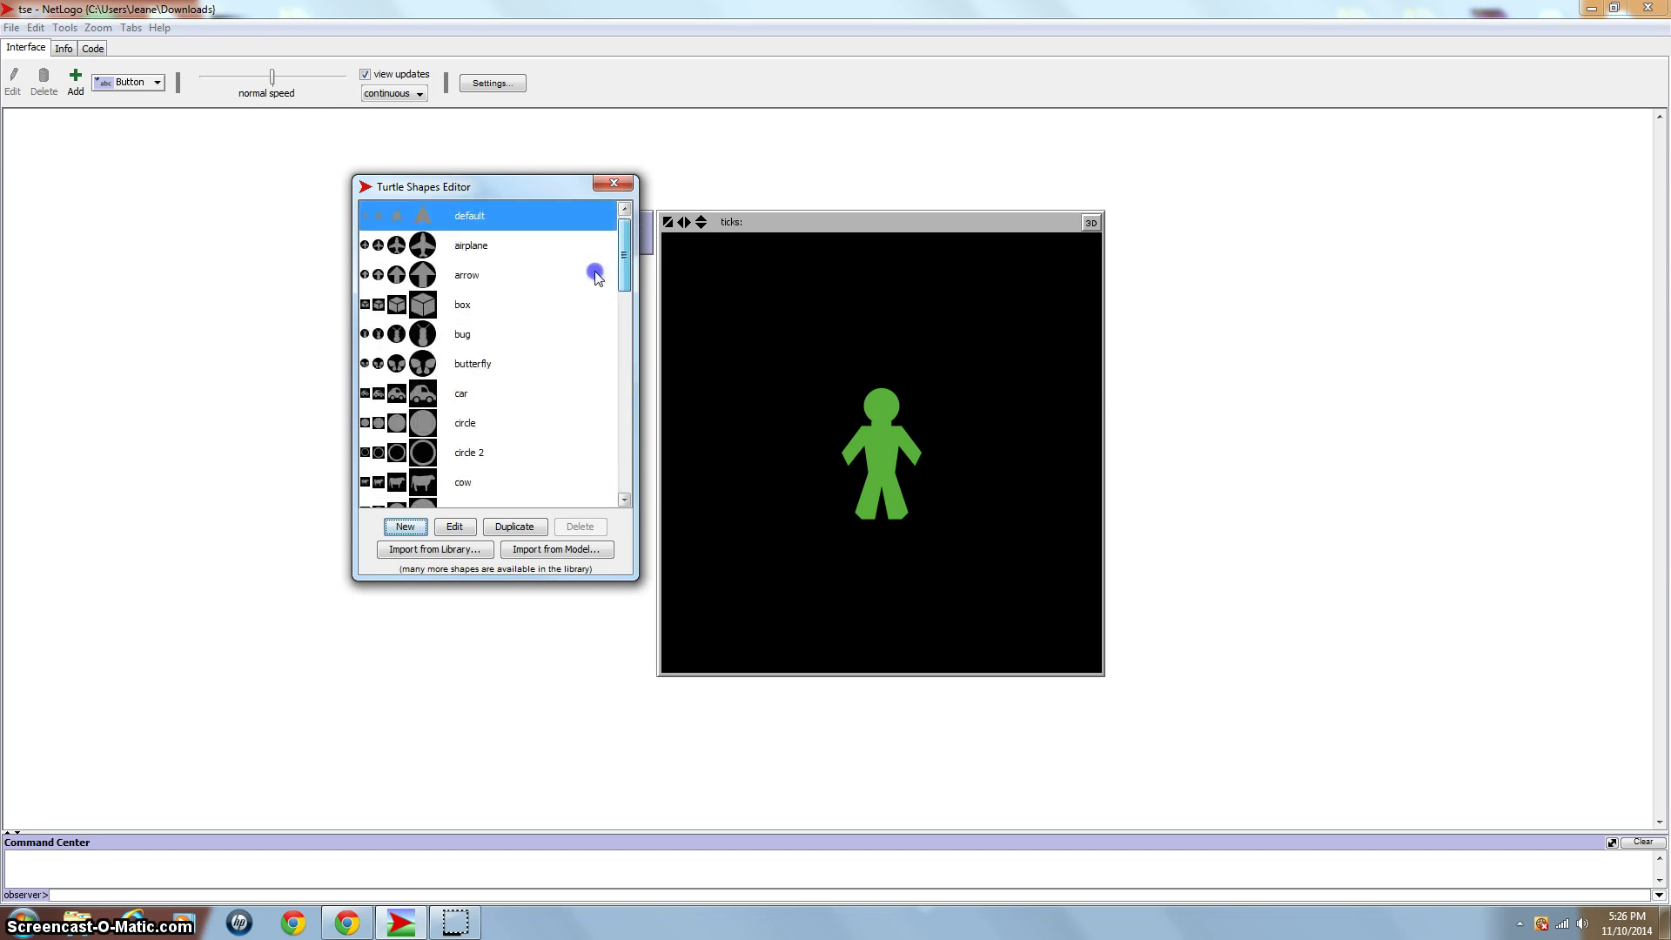
{"action": "left_click", "coordinate": [462, 549]}
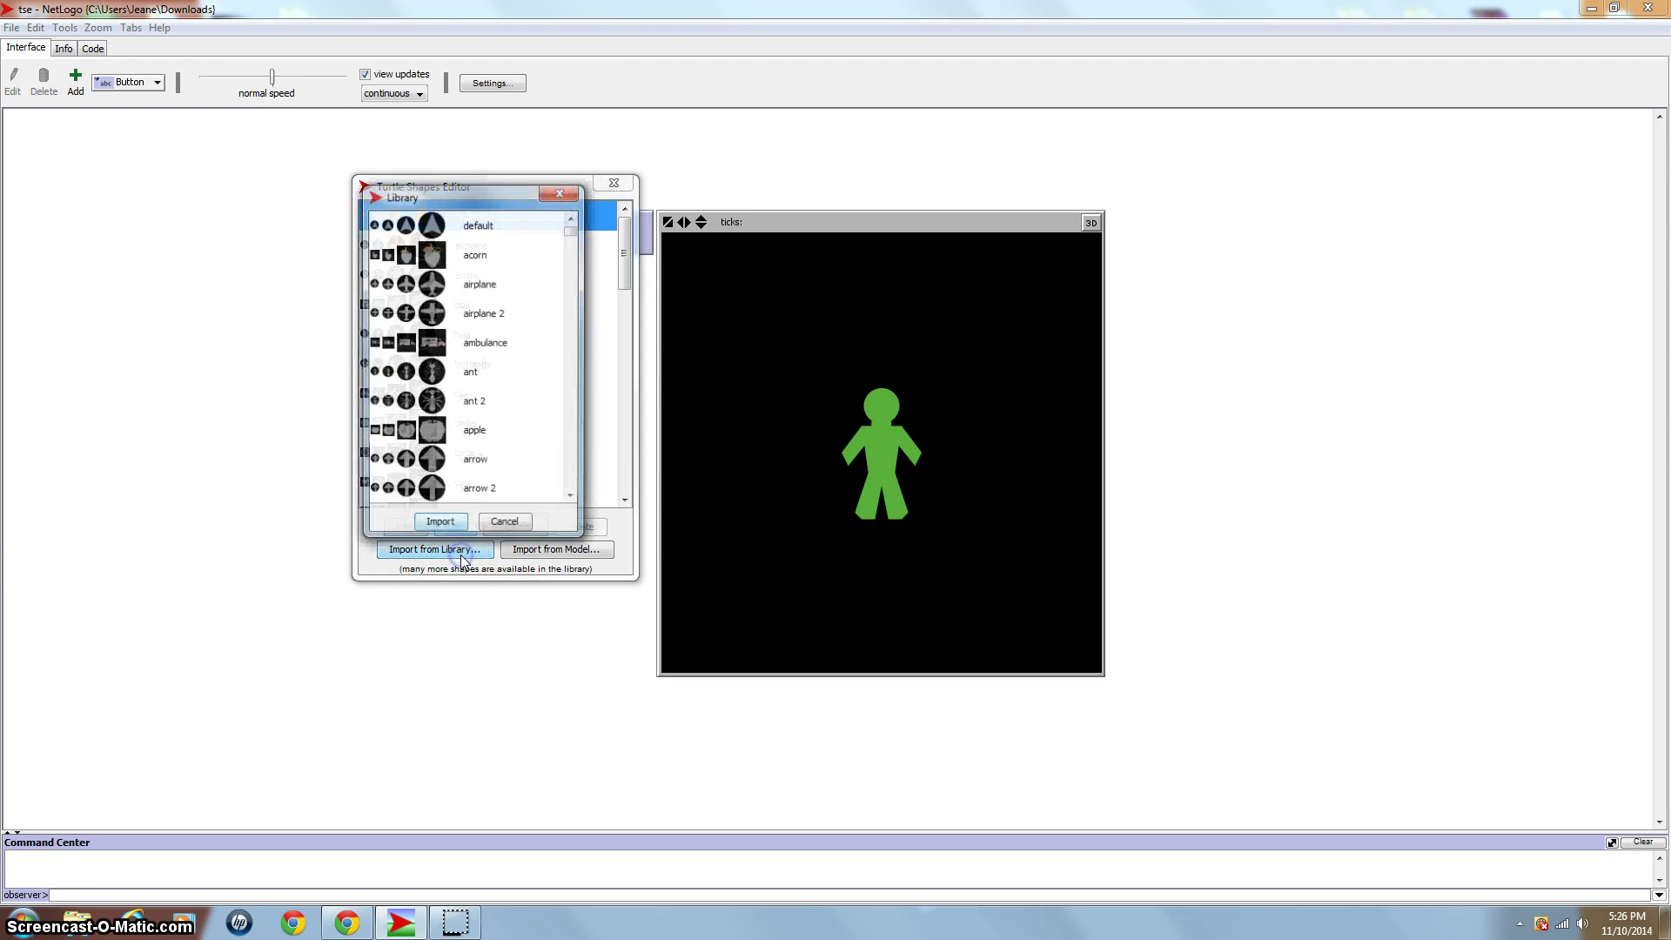
{"action": "scroll", "coordinate": [529, 279], "scroll_direction": "down", "scroll_amount": 20}
{"action": "left_click_drag", "start_coordinate": [572, 447], "coordinate": [574, 224]}
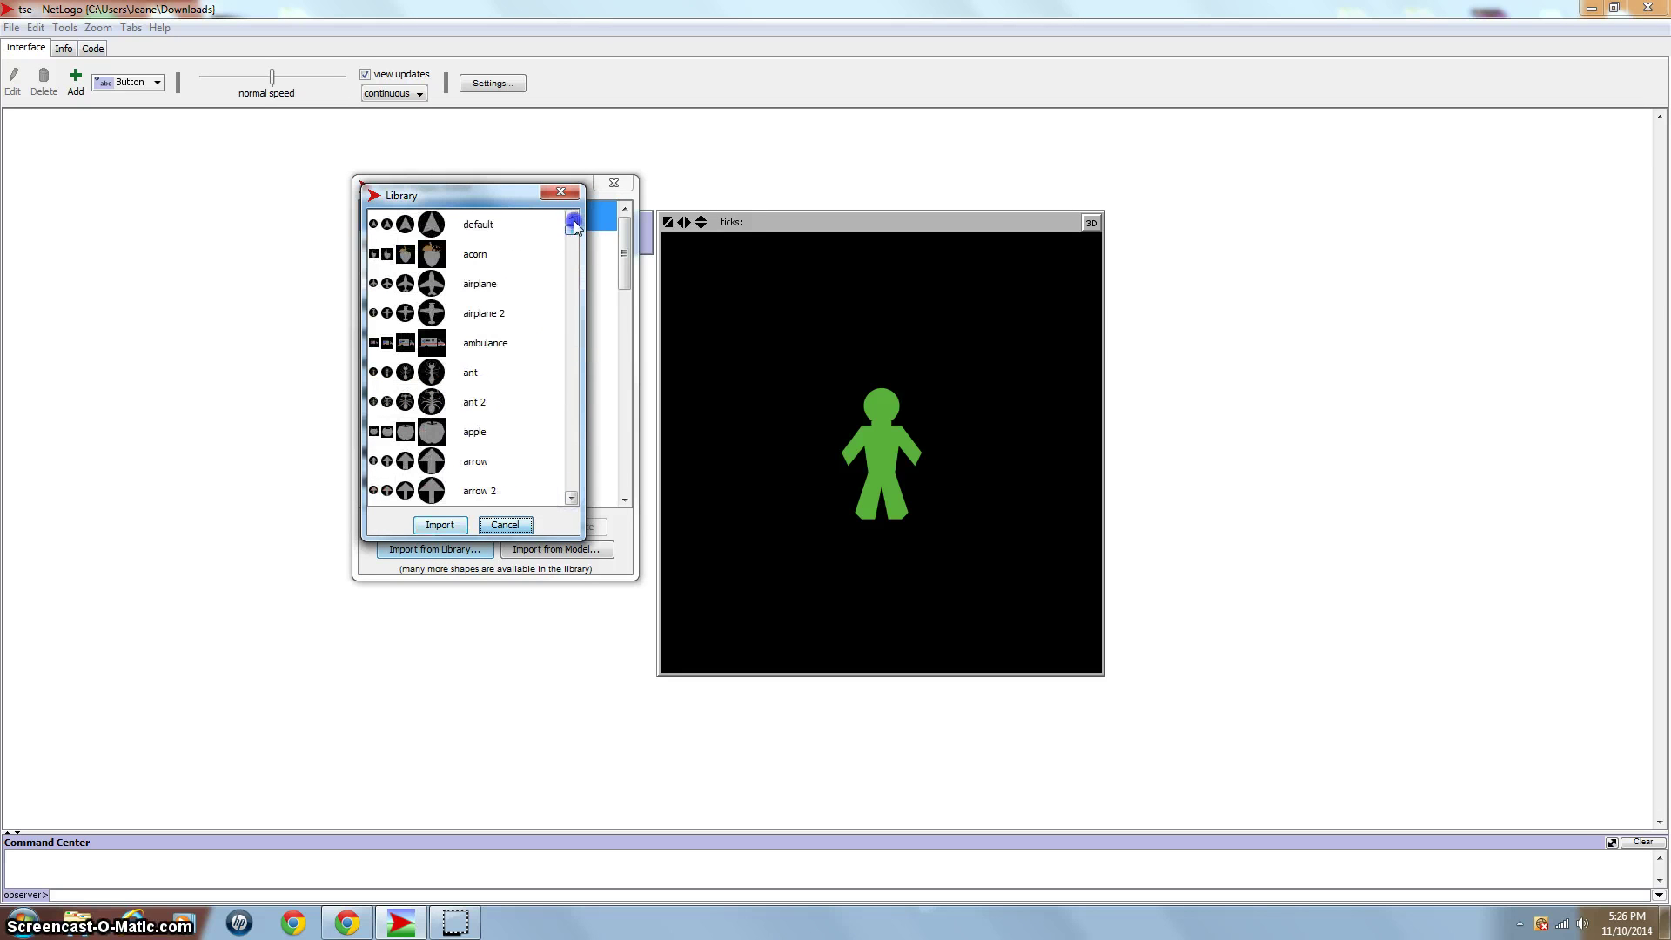
{"action": "left_click", "coordinate": [506, 526]}
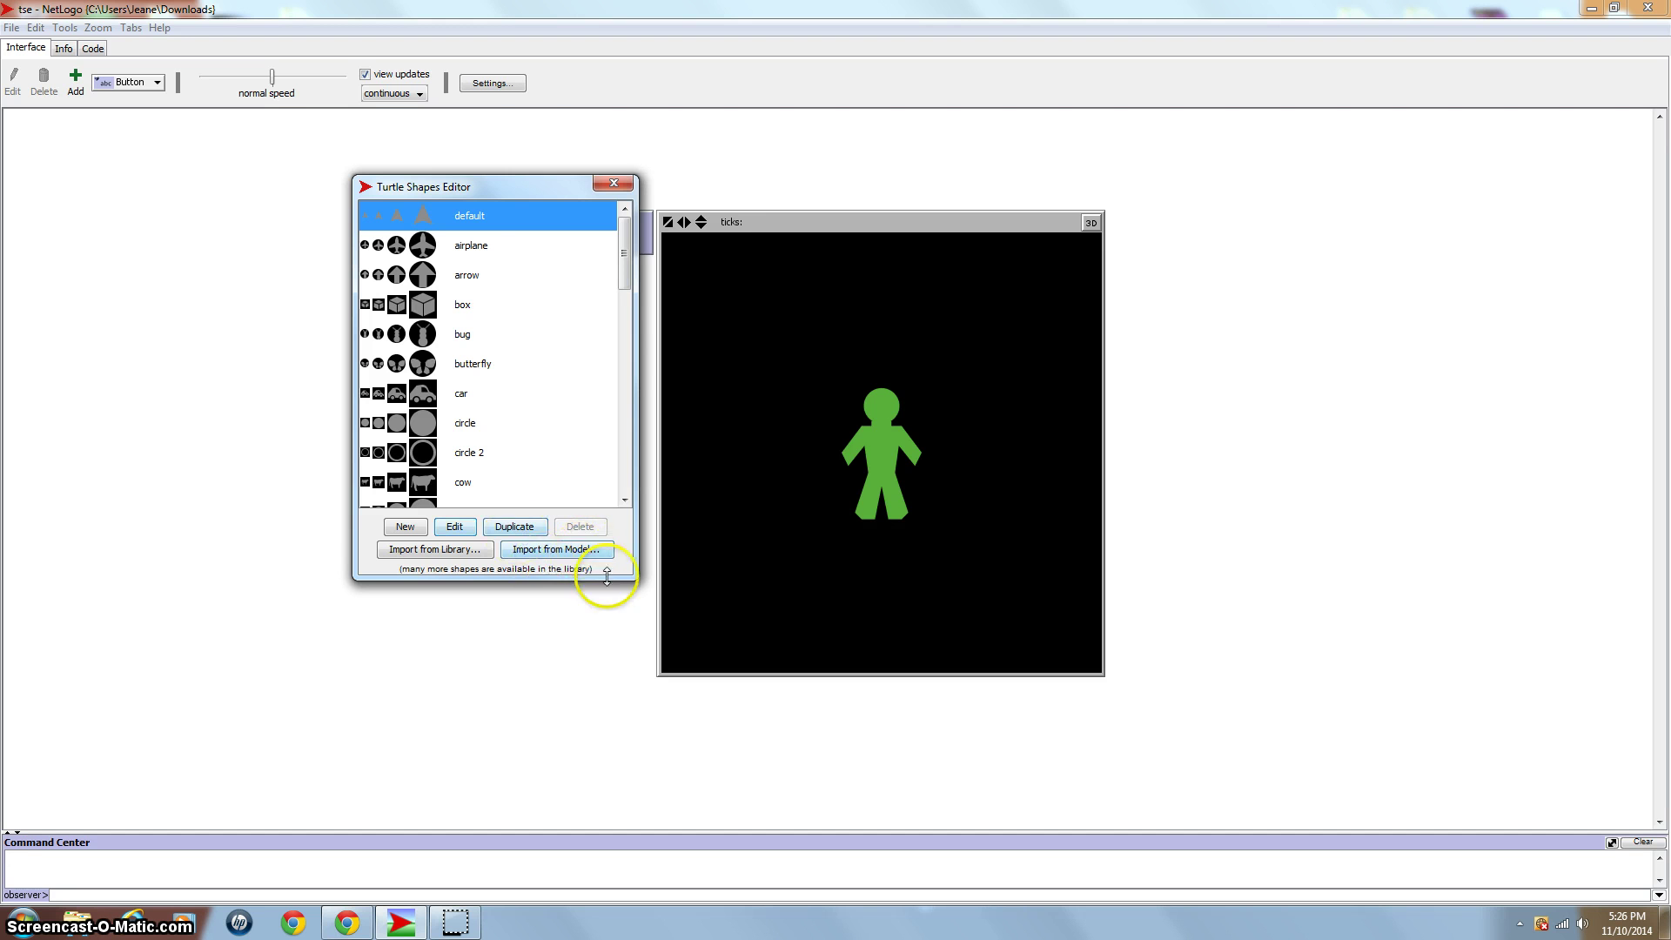
{"action": "left_click", "coordinate": [565, 554]}
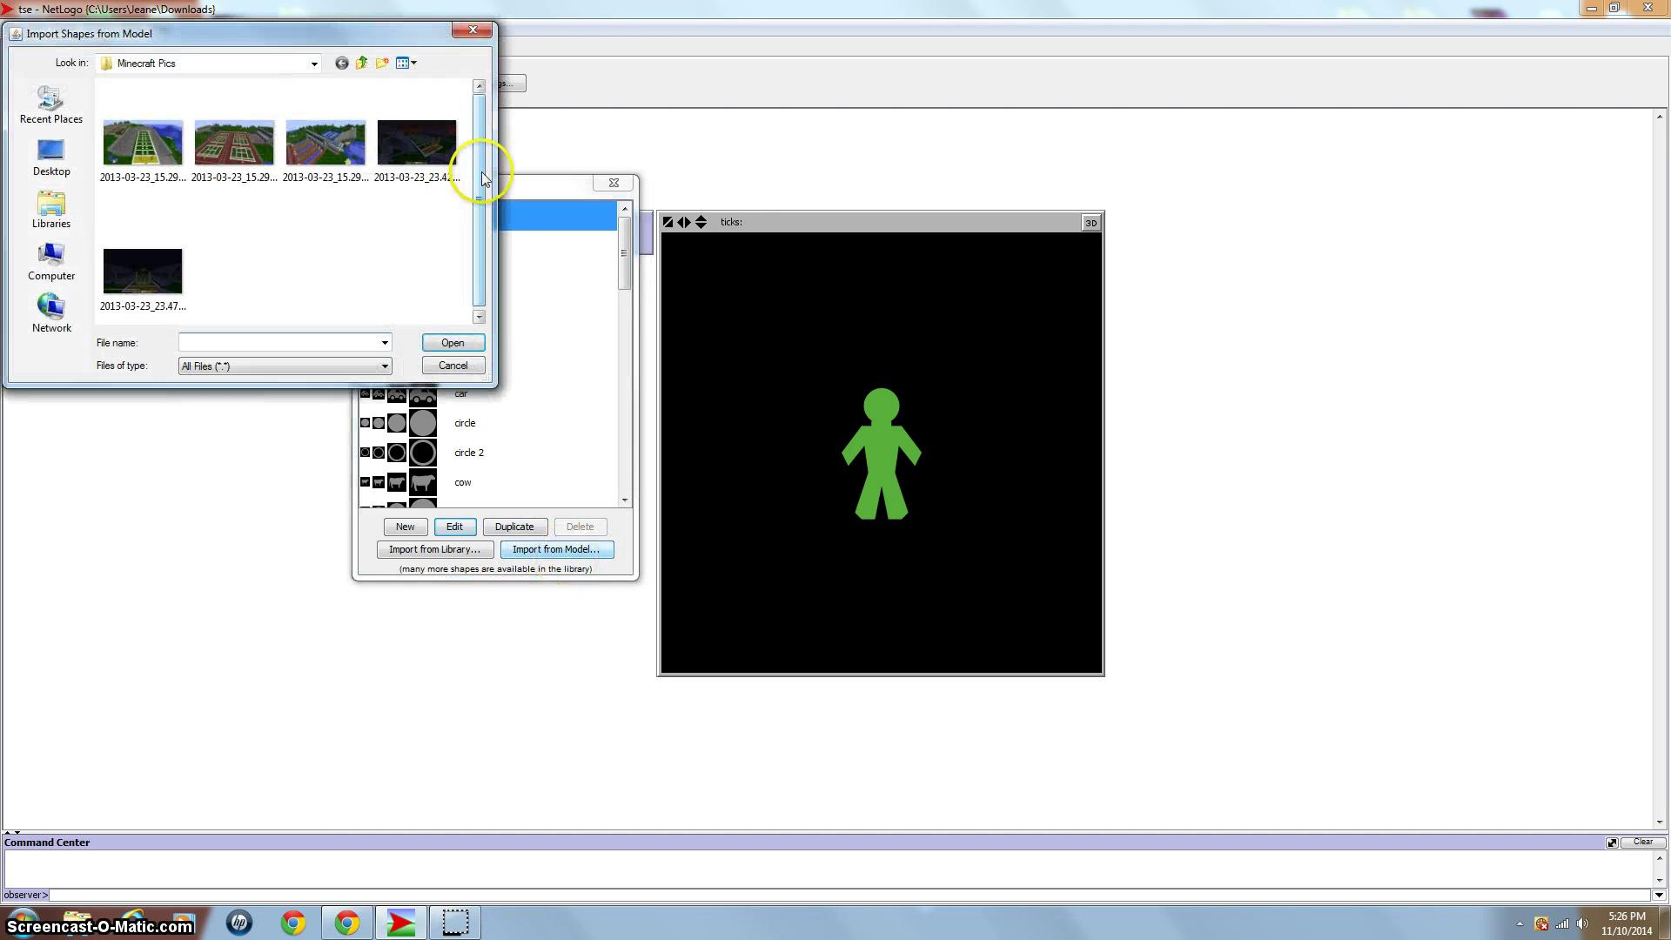
{"action": "left_click", "coordinate": [473, 32]}
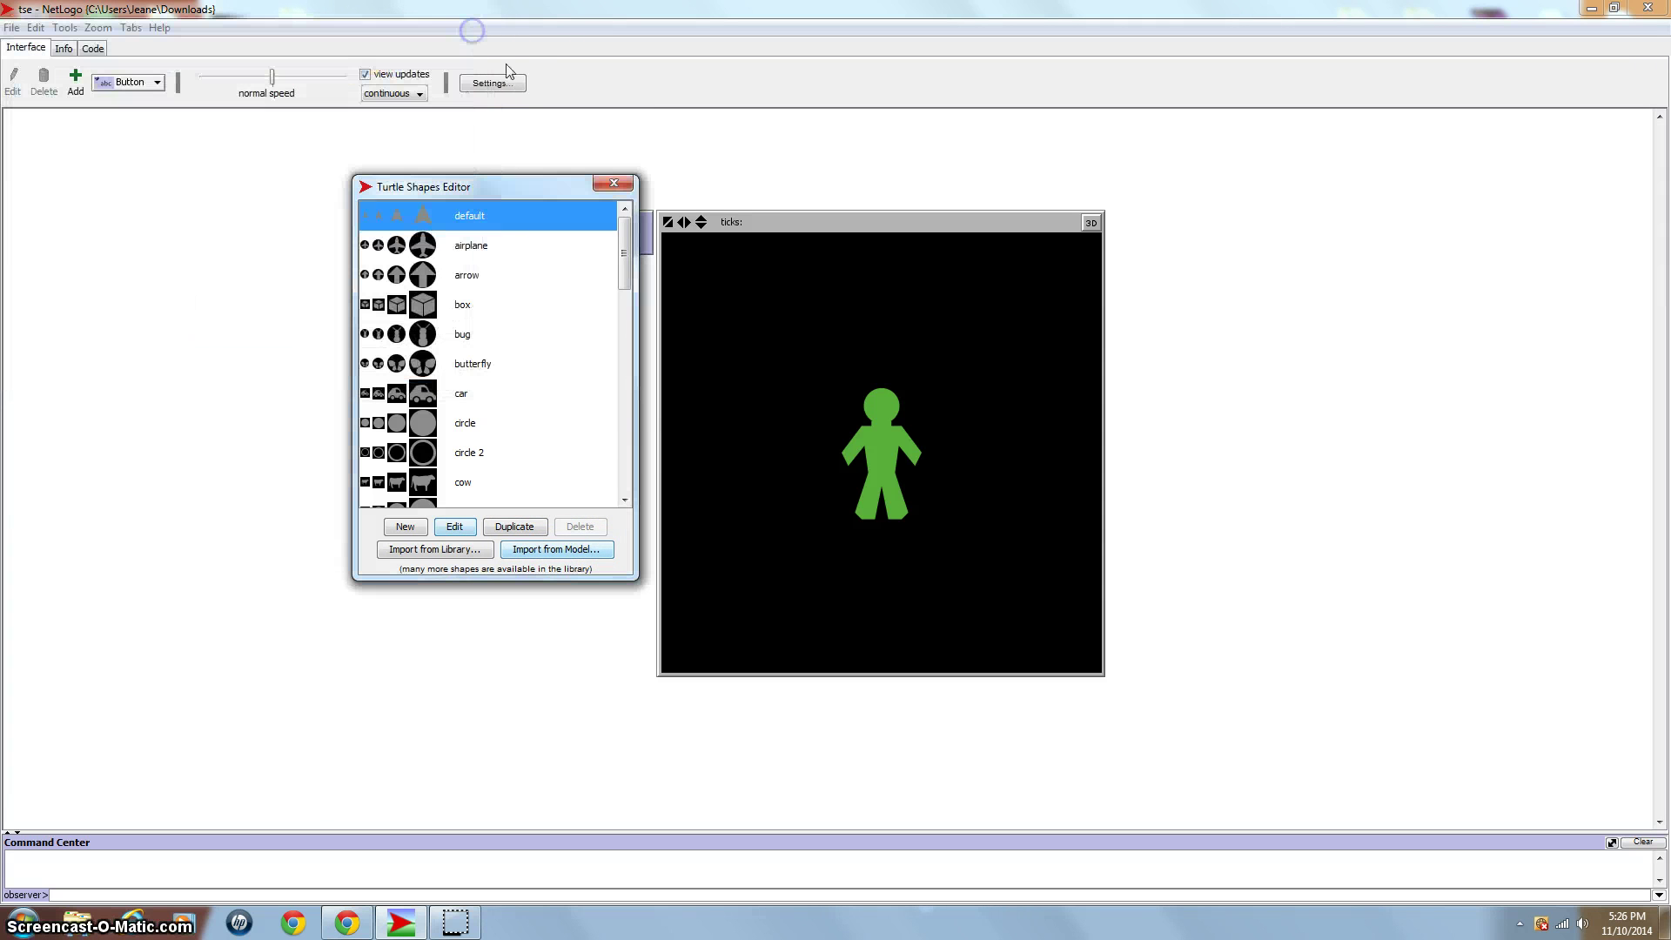
{"action": "left_click", "coordinate": [407, 526]}
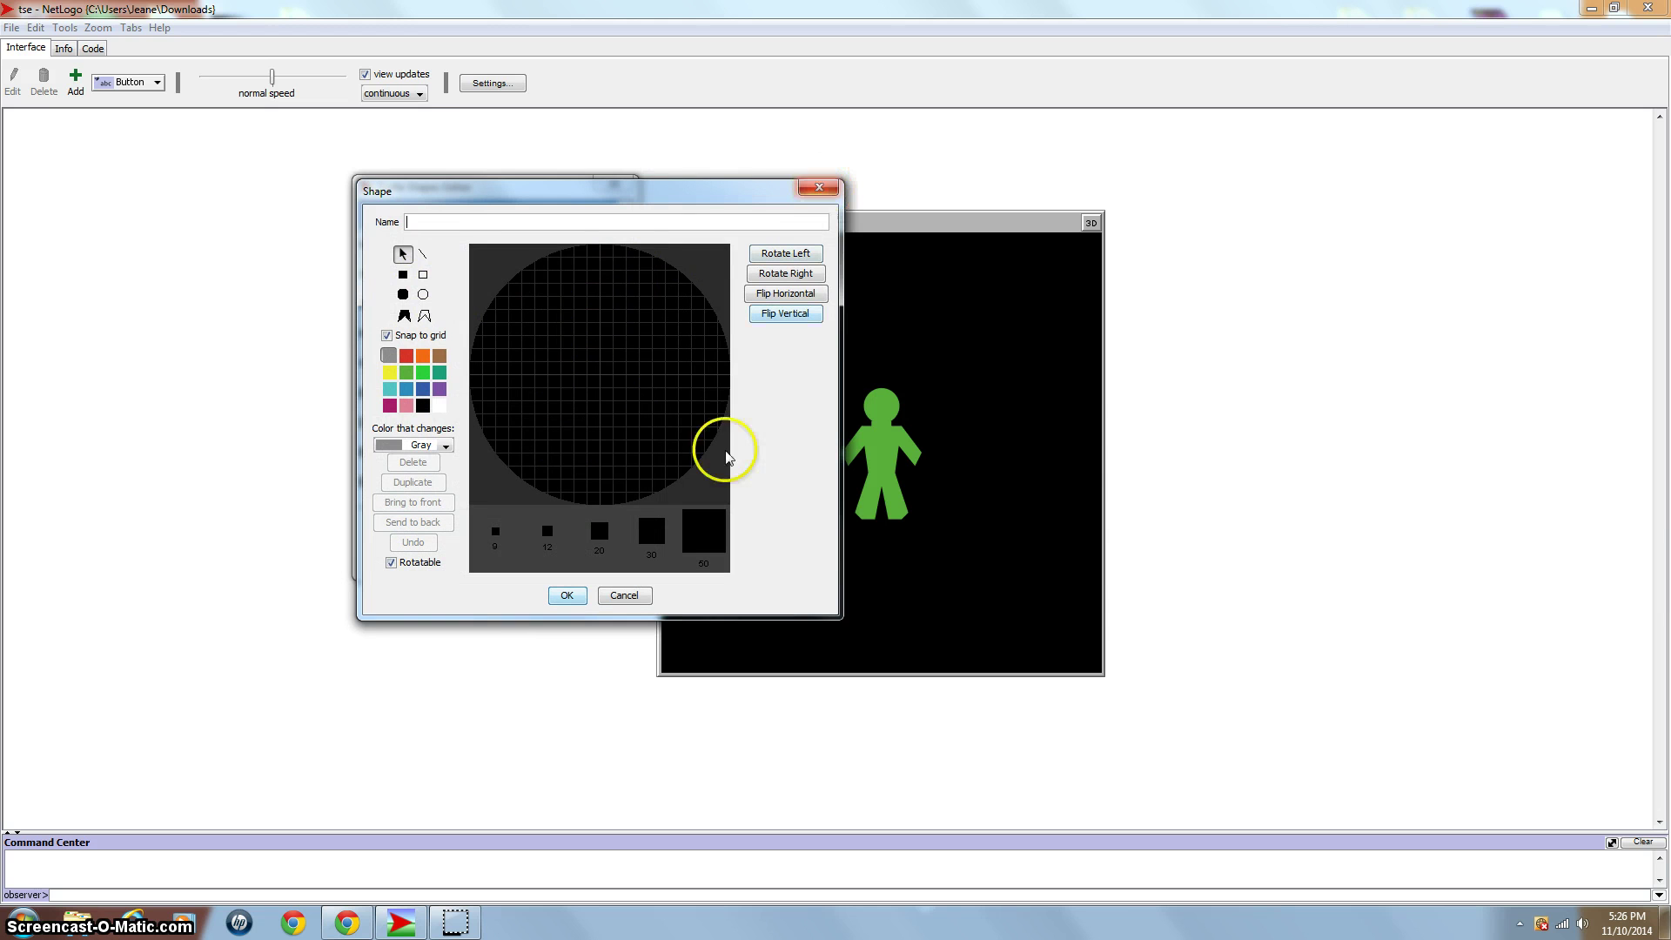
{"action": "left_click", "coordinate": [820, 190]}
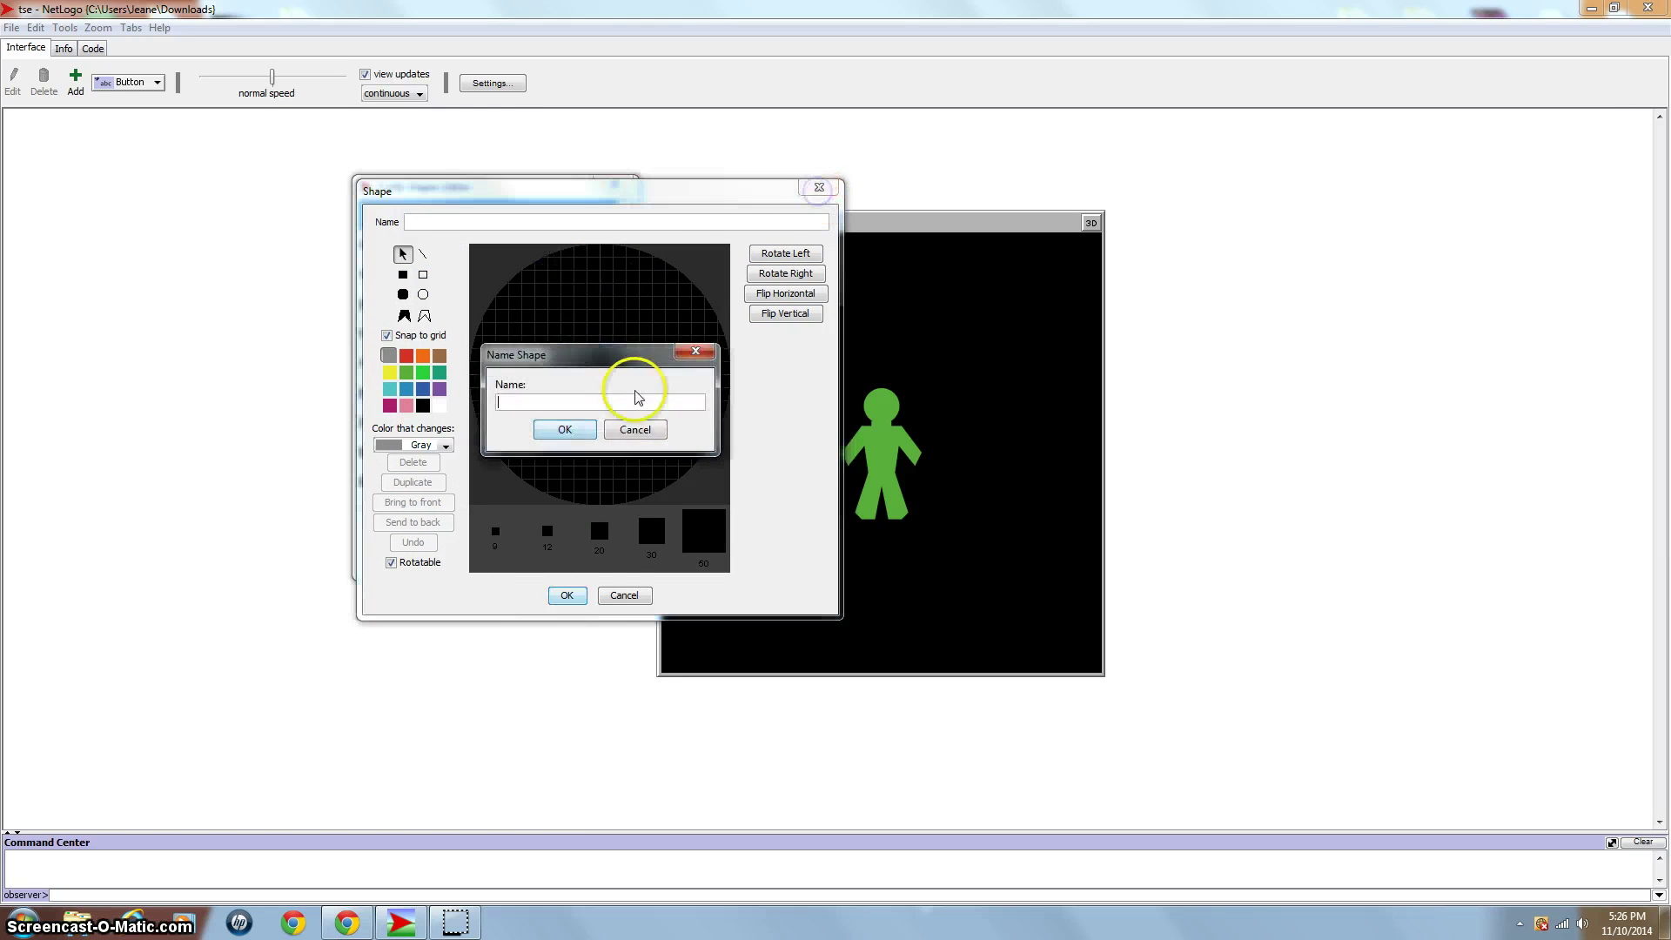
{"action": "left_click", "coordinate": [642, 425]}
{"action": "left_click_drag", "start_coordinate": [620, 261], "coordinate": [627, 387]}
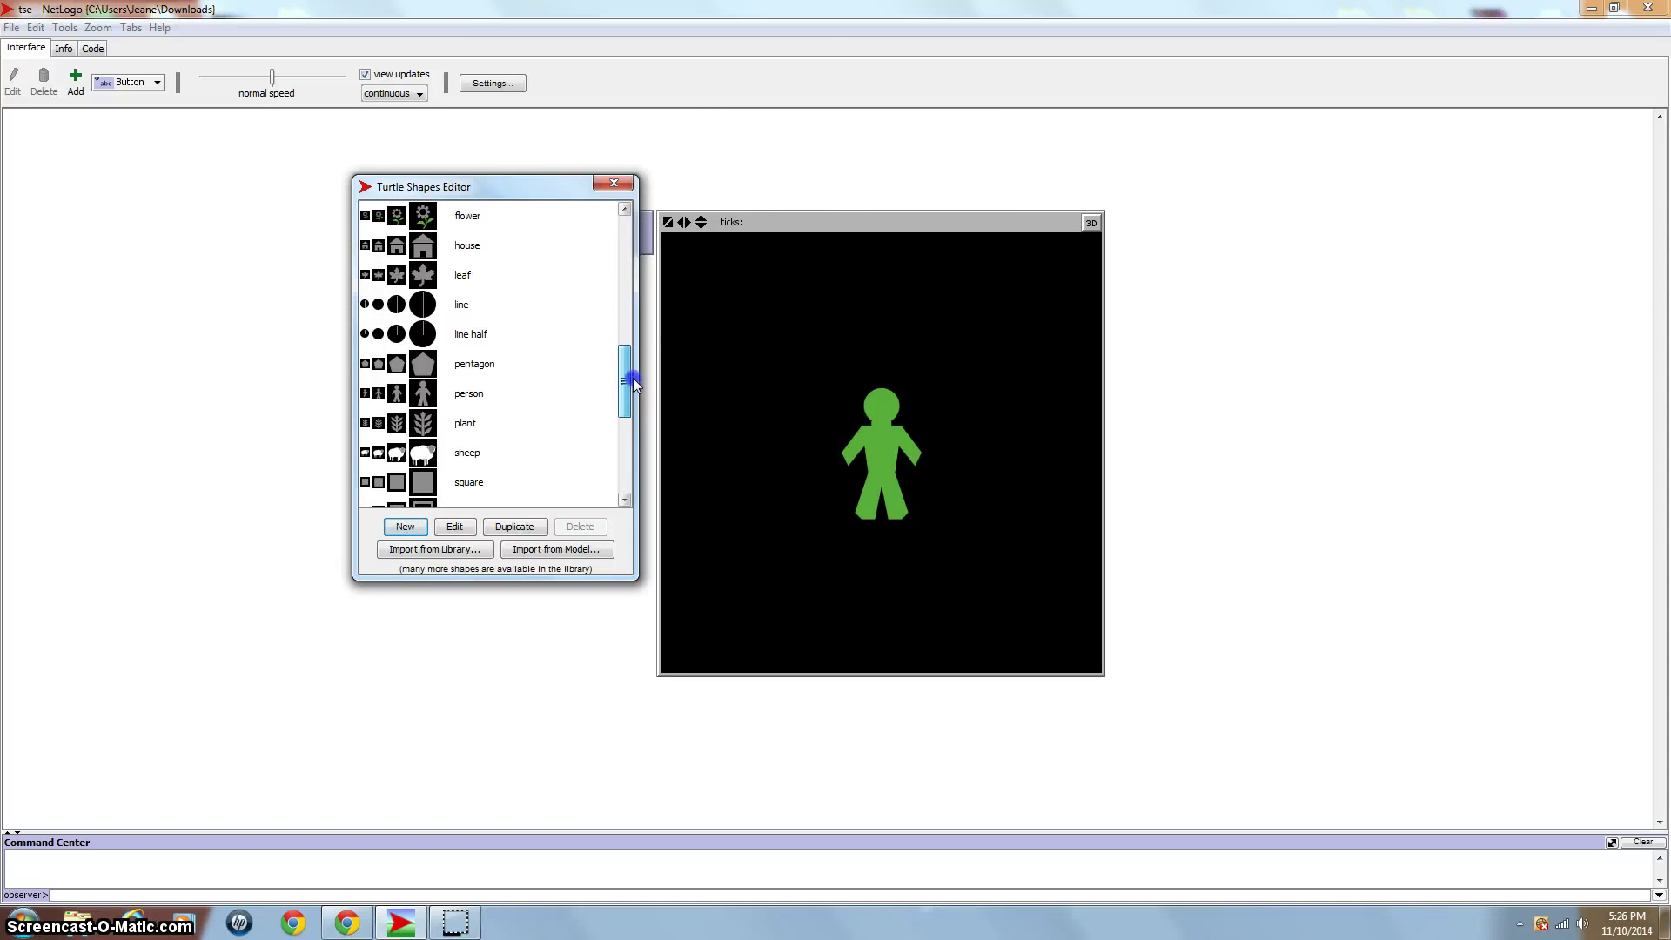
Duplicate the person shape and move its Shape editor window down and left
{"action": "left_click", "coordinate": [450, 400]}
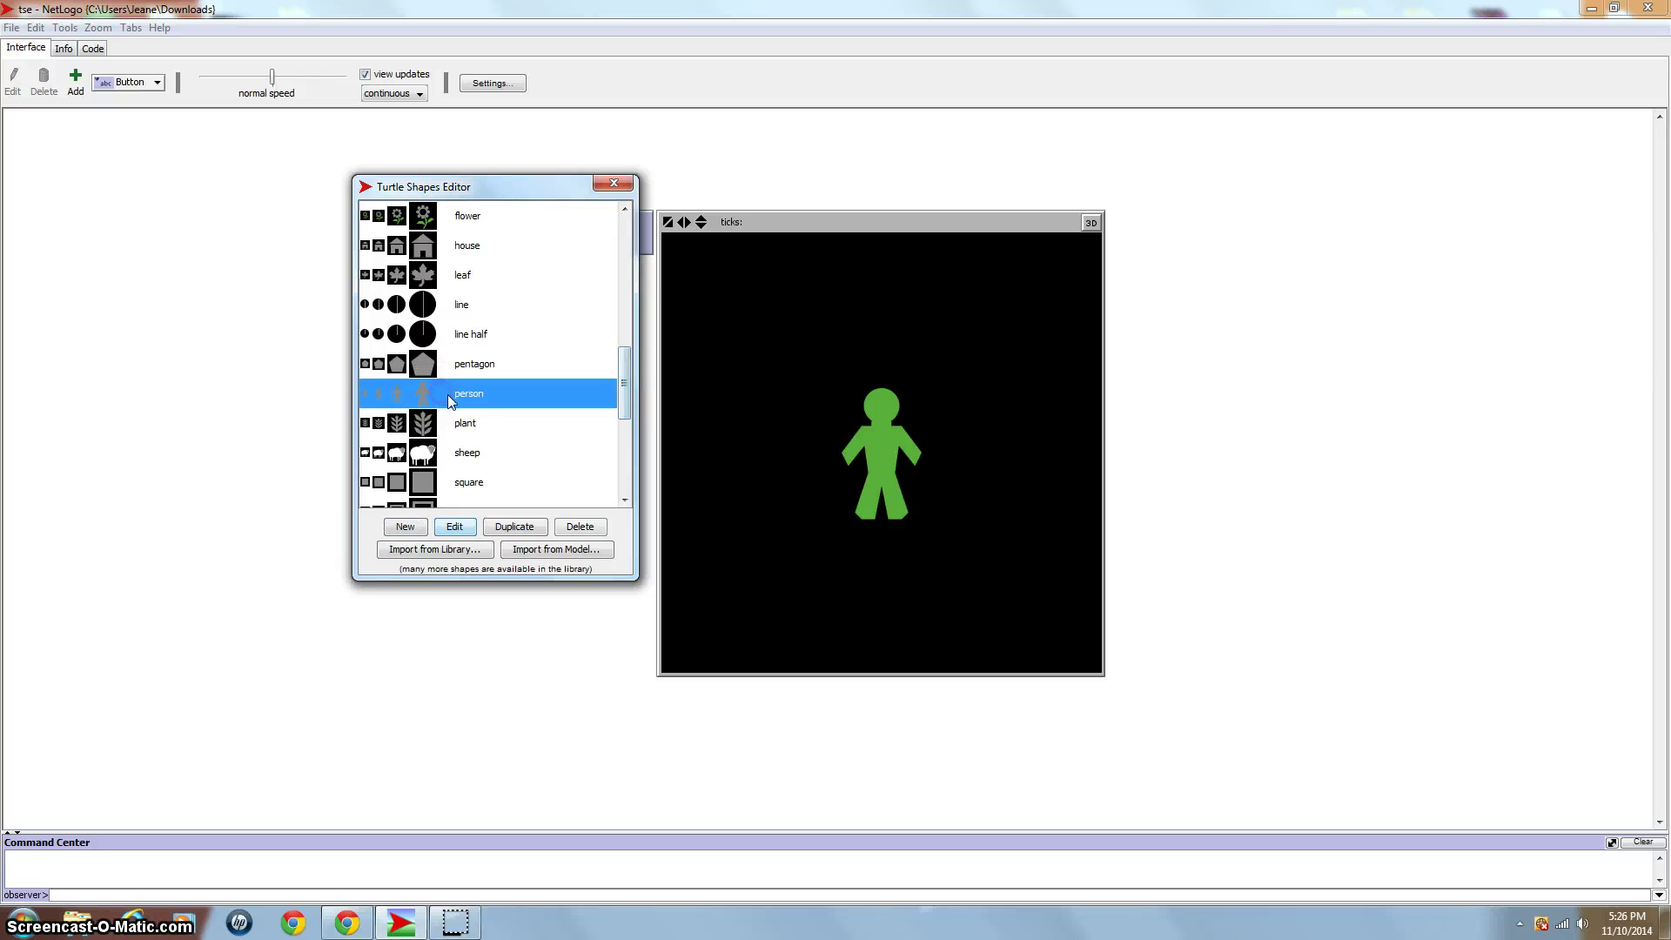
{"action": "left_click", "coordinate": [498, 526]}
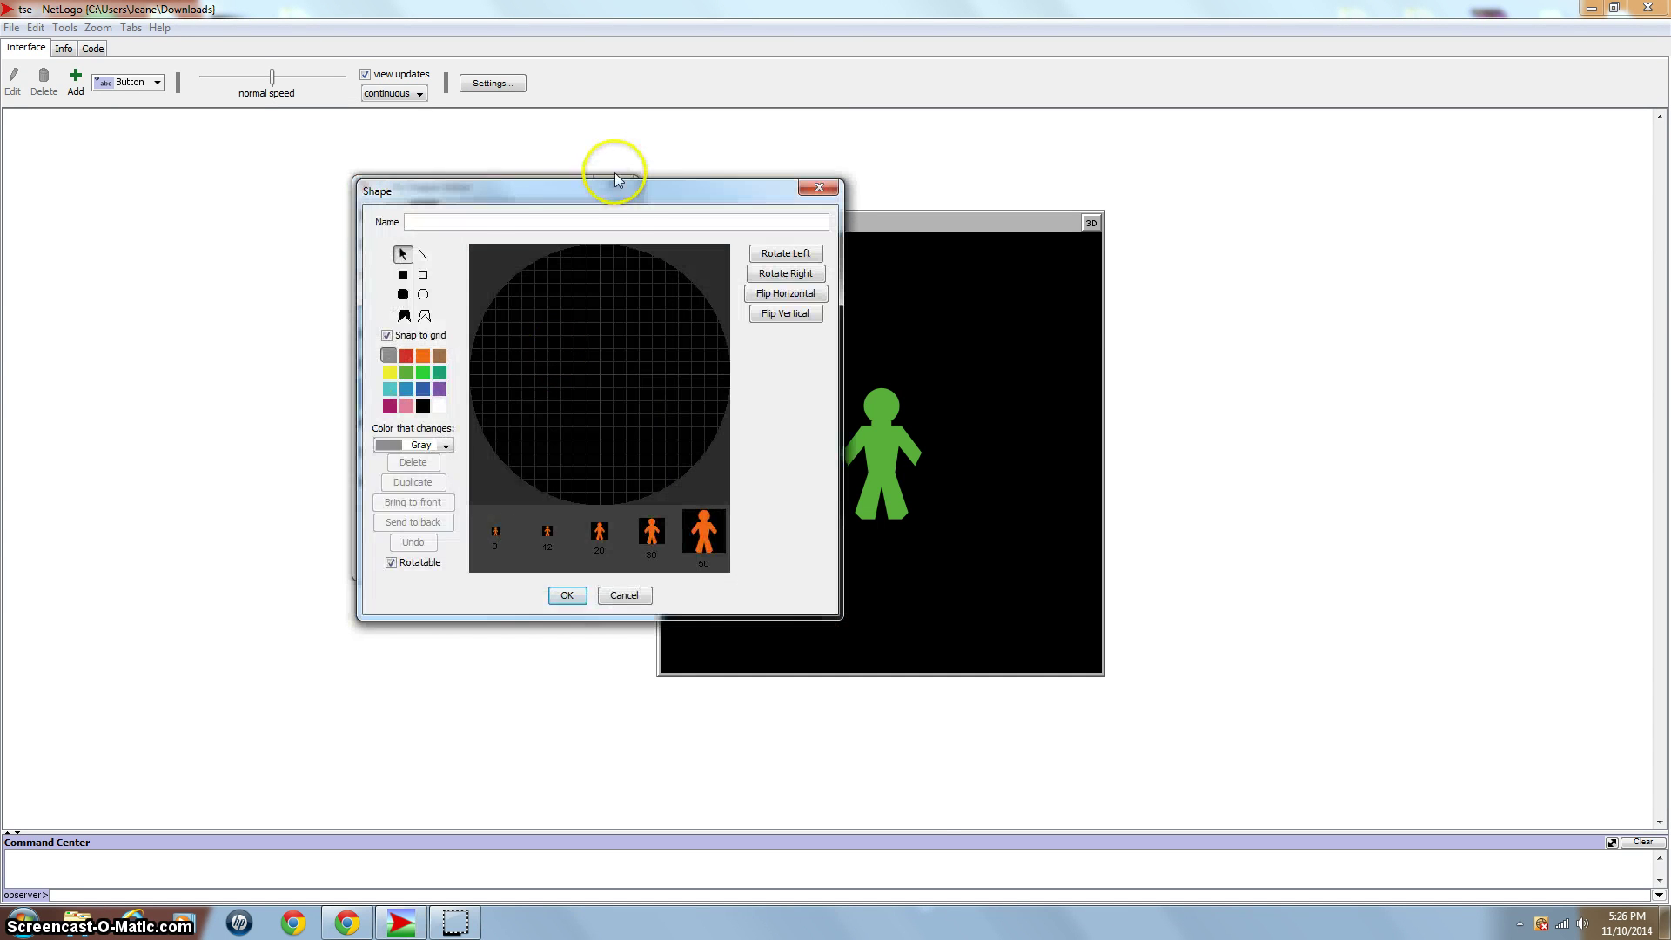
{"action": "left_click_drag", "start_coordinate": [628, 195], "coordinate": [583, 193]}
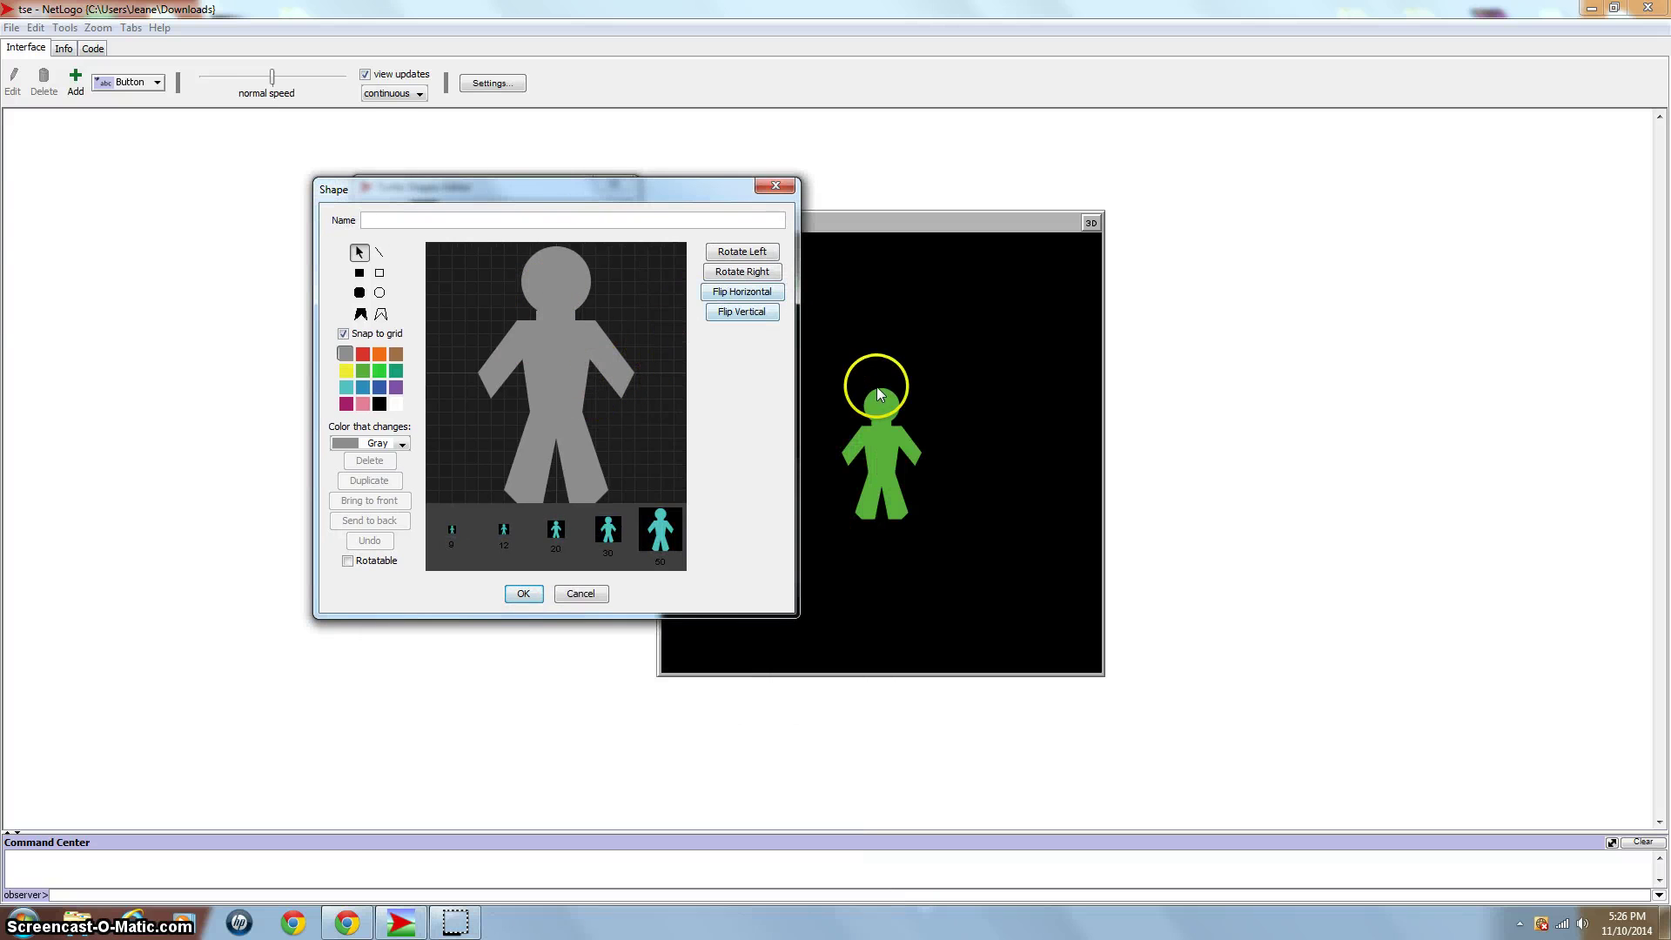
{"action": "left_click", "coordinate": [617, 192]}
{"action": "left_click_drag", "start_coordinate": [618, 192], "coordinate": [578, 233]}
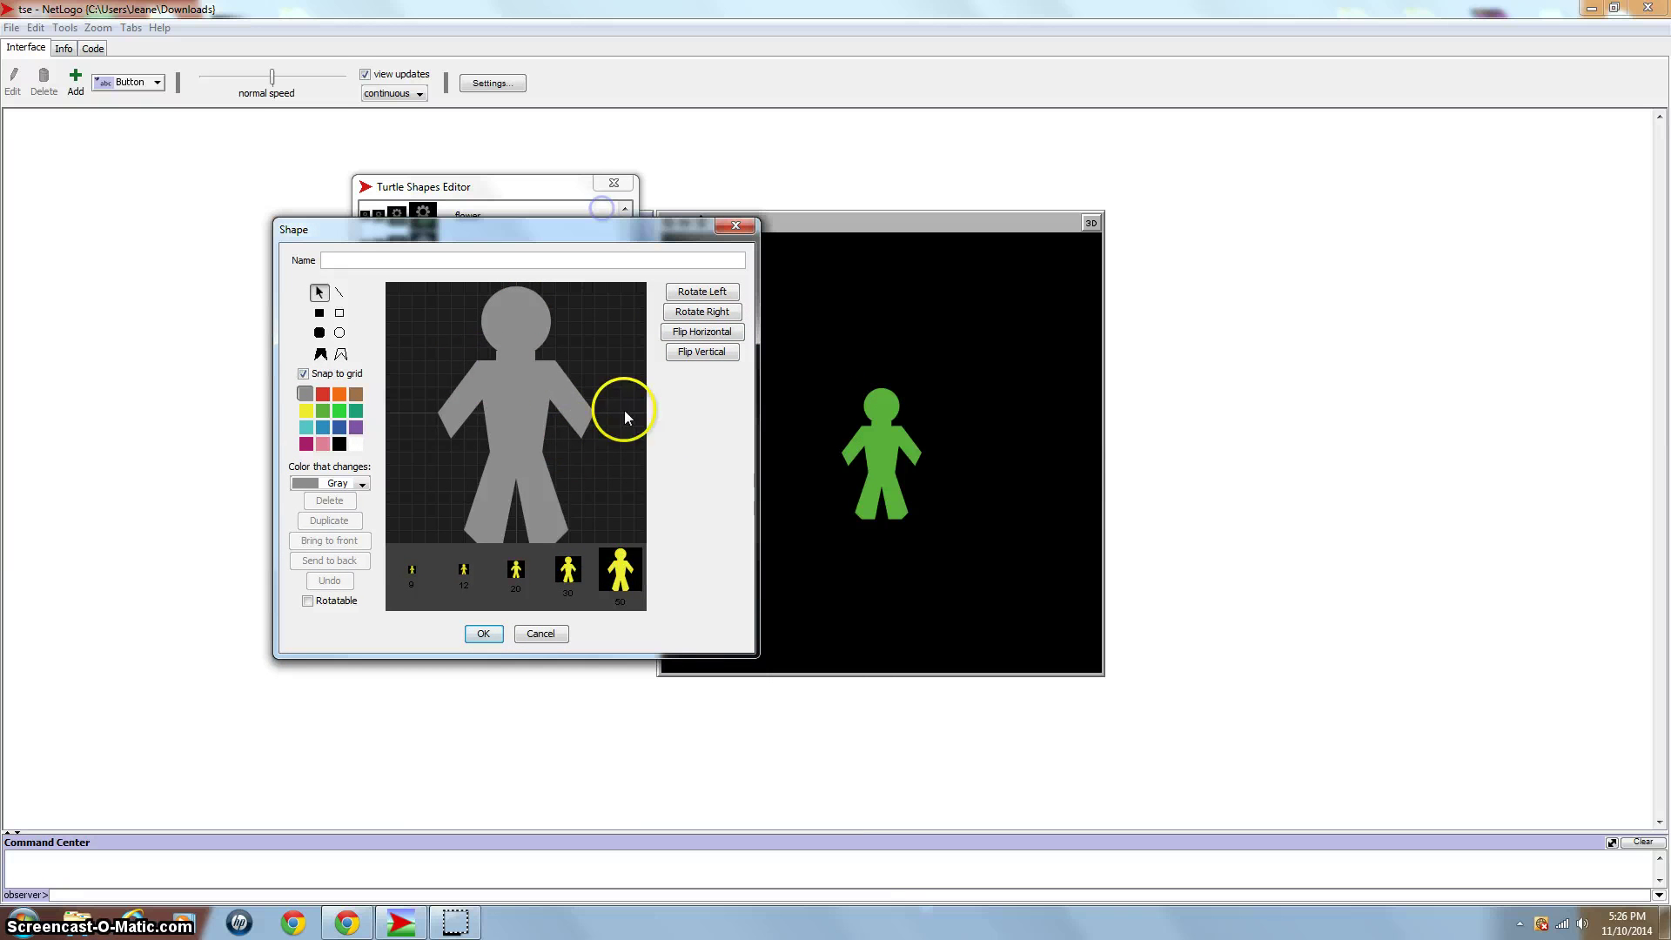
Try shifting the head circle left and drawing a line, then undo the stray line
{"action": "left_click", "coordinate": [320, 295]}
{"action": "left_click", "coordinate": [509, 319]}
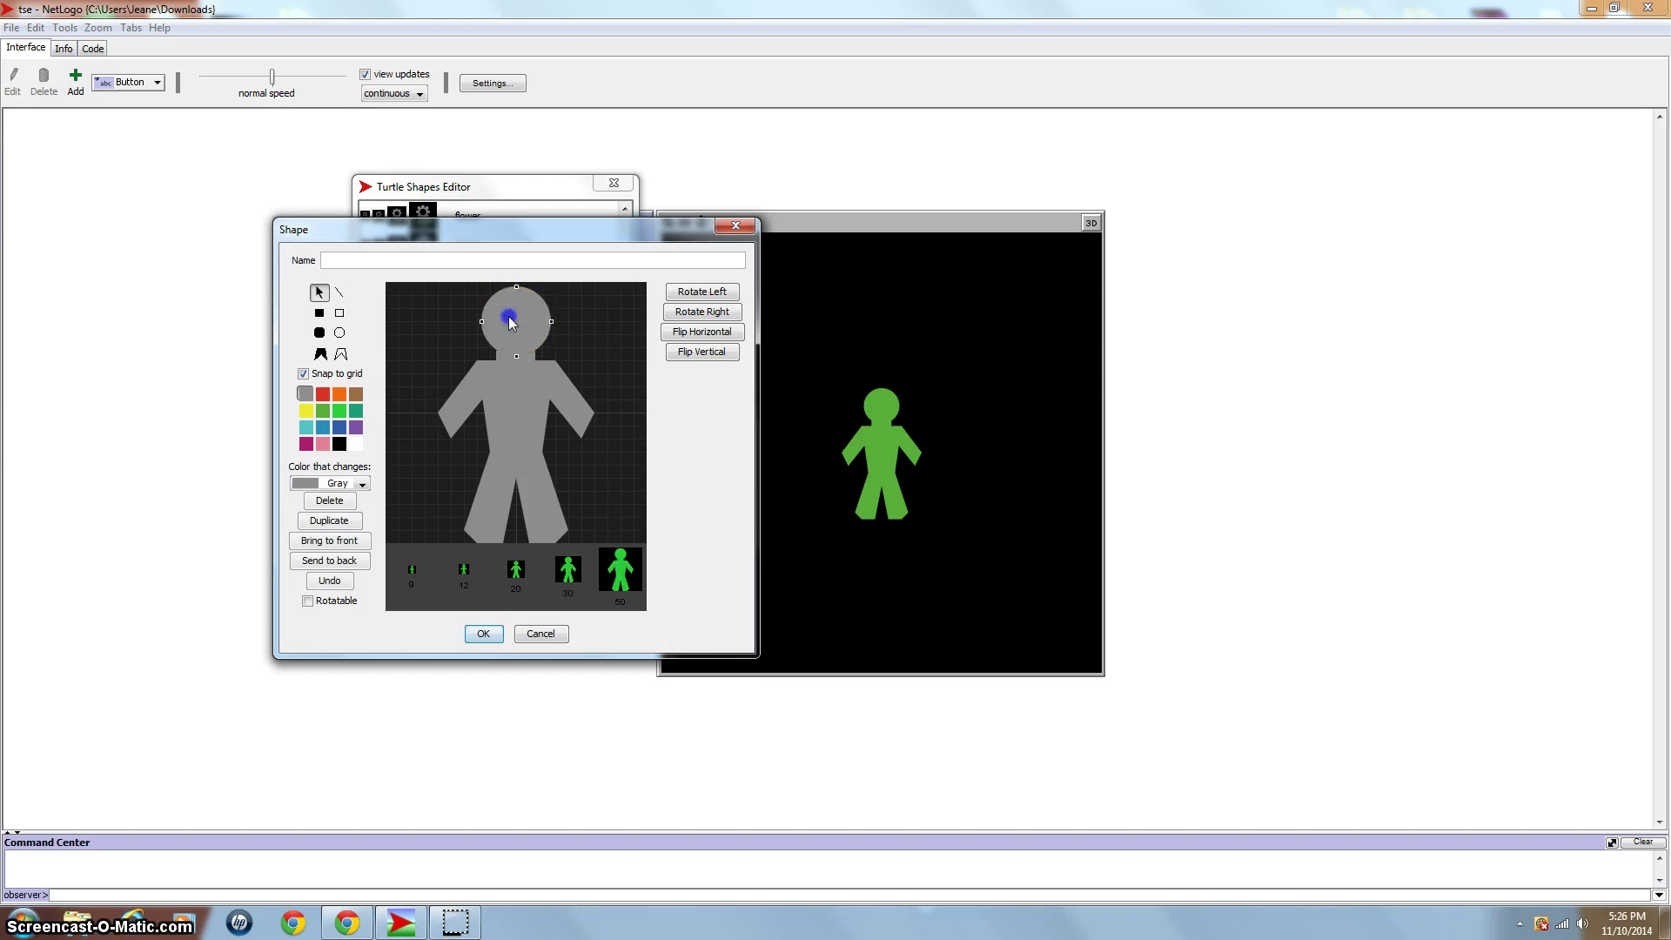
{"action": "left_click_drag", "start_coordinate": [509, 319], "coordinate": [449, 341]}
{"action": "left_click", "coordinate": [339, 292]}
{"action": "left_click", "coordinate": [329, 581]}
Draw and undo two small trial rectangles, leaving only the grey figure
{"action": "left_click", "coordinate": [318, 293]}
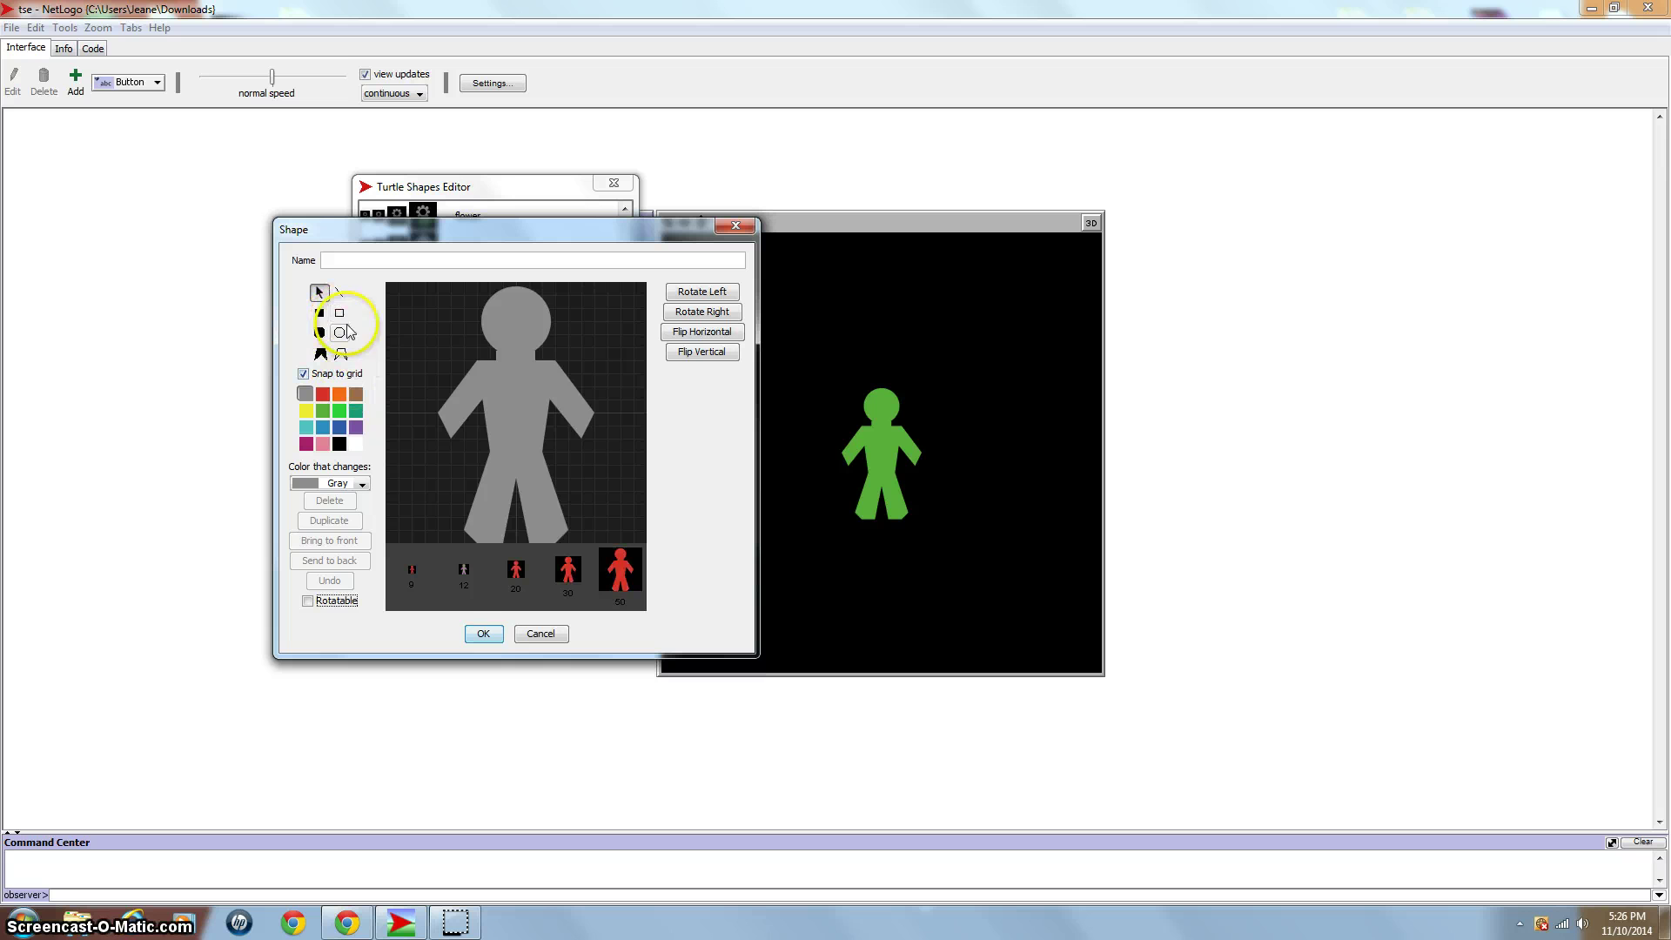
{"action": "left_click_drag", "start_coordinate": [408, 307], "coordinate": [426, 335]}
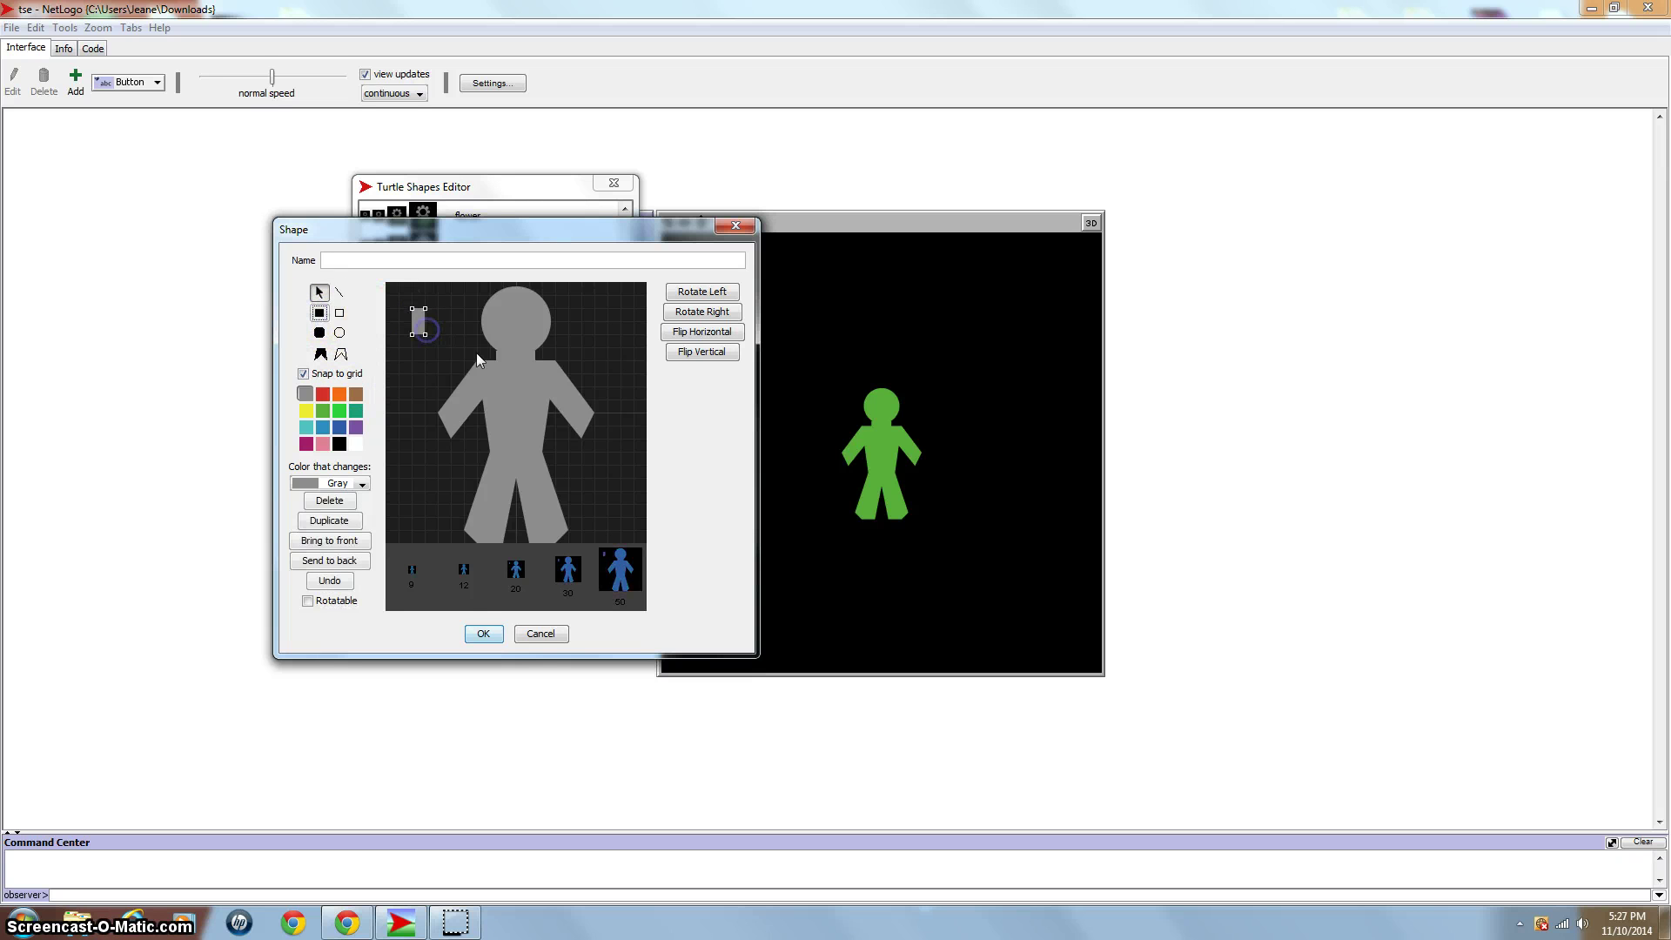
{"action": "left_click", "coordinate": [334, 583]}
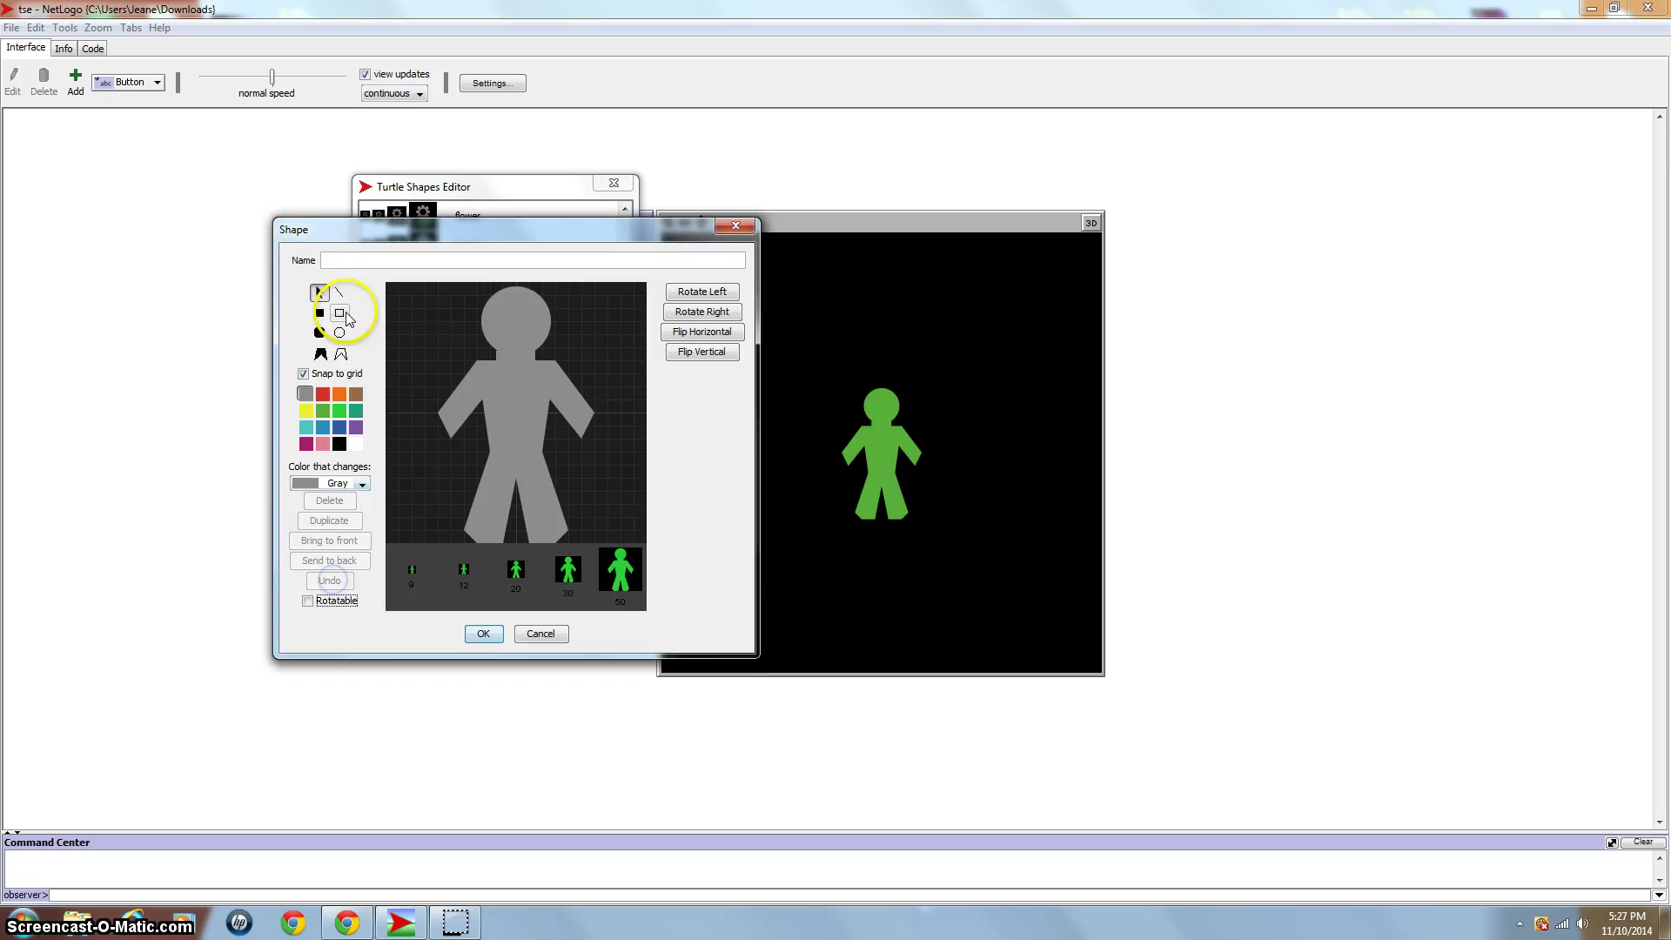
{"action": "left_click", "coordinate": [341, 311]}
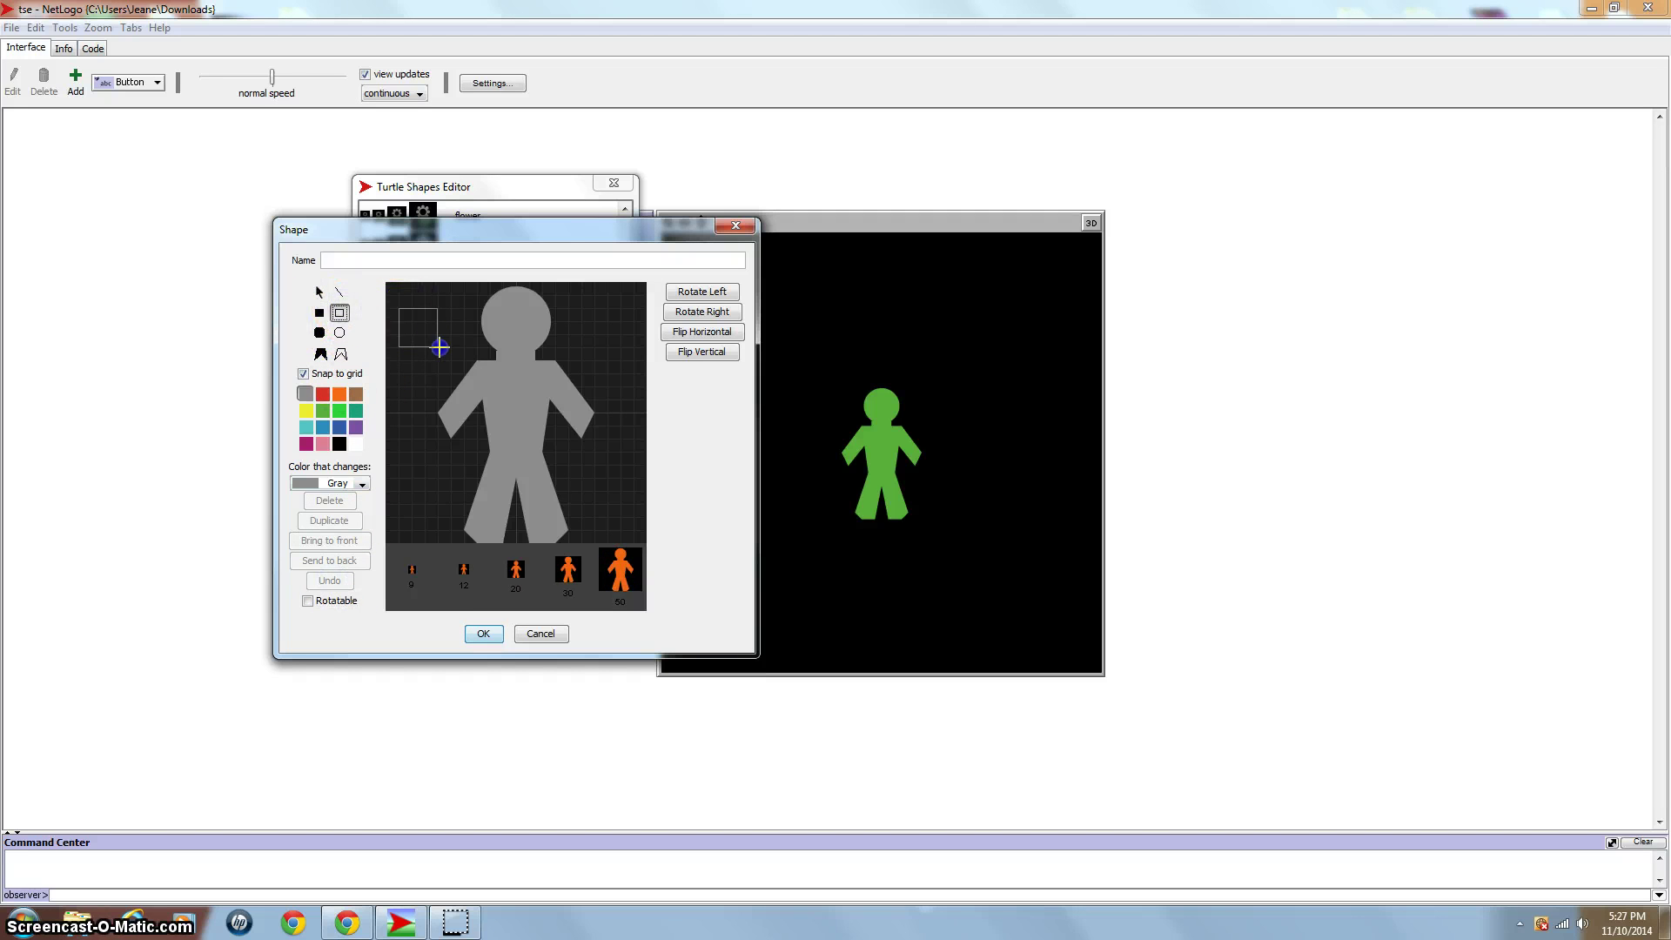
{"action": "left_click_drag", "start_coordinate": [440, 347], "coordinate": [441, 362]}
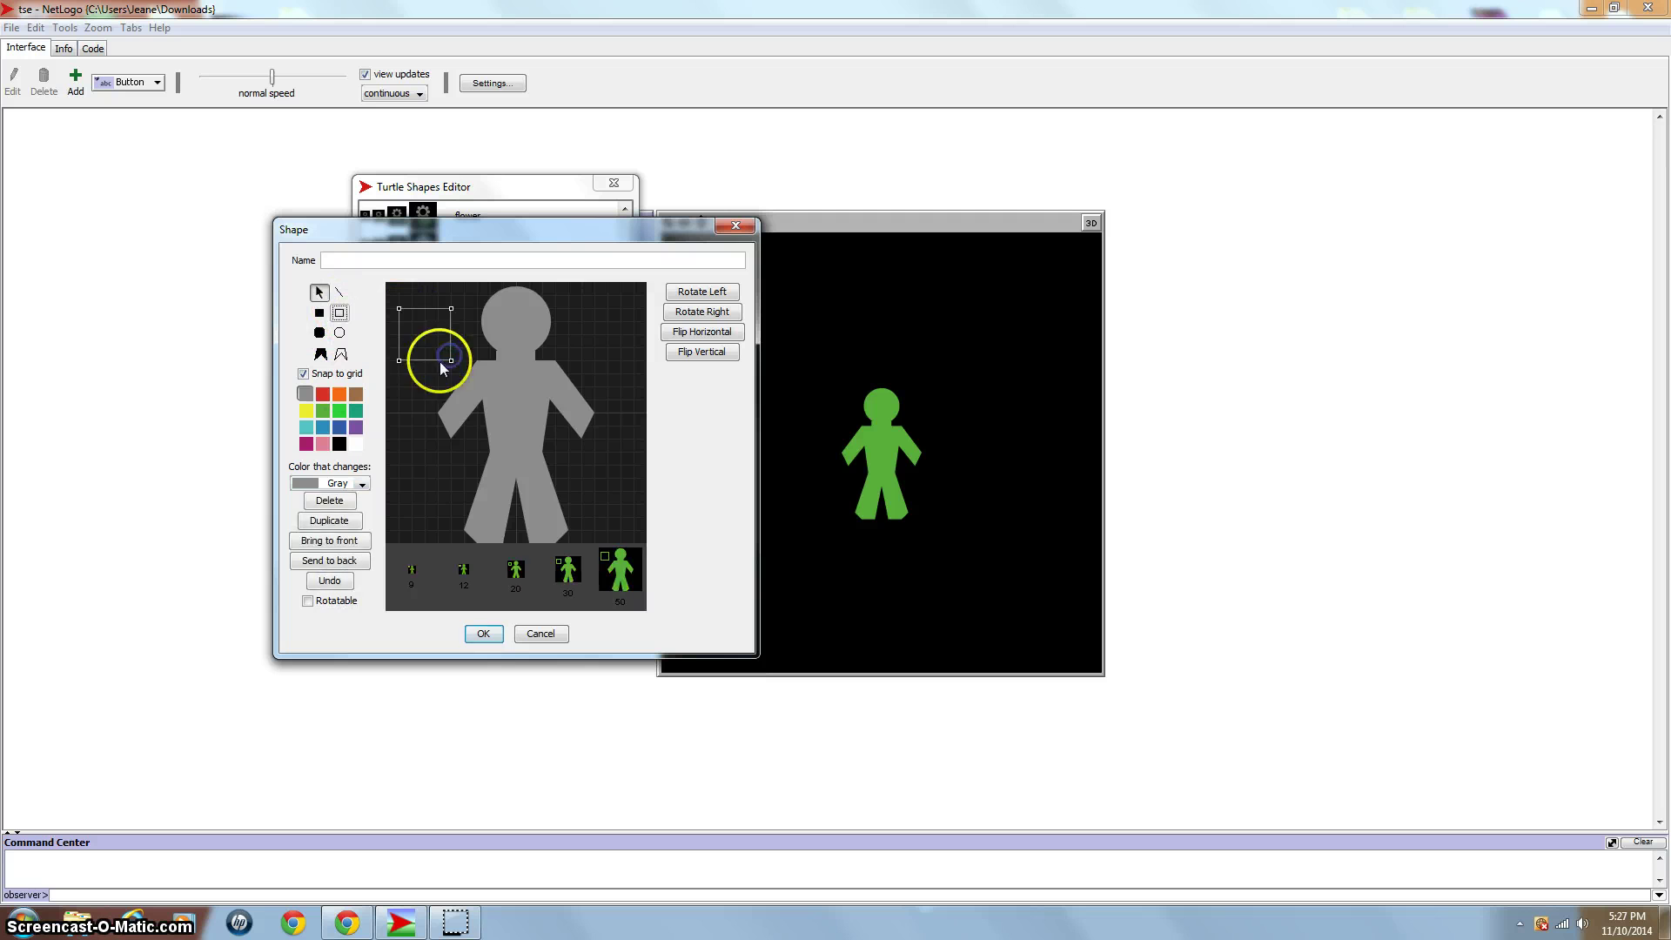
{"action": "left_click", "coordinate": [346, 584]}
{"action": "left_click", "coordinate": [320, 333]}
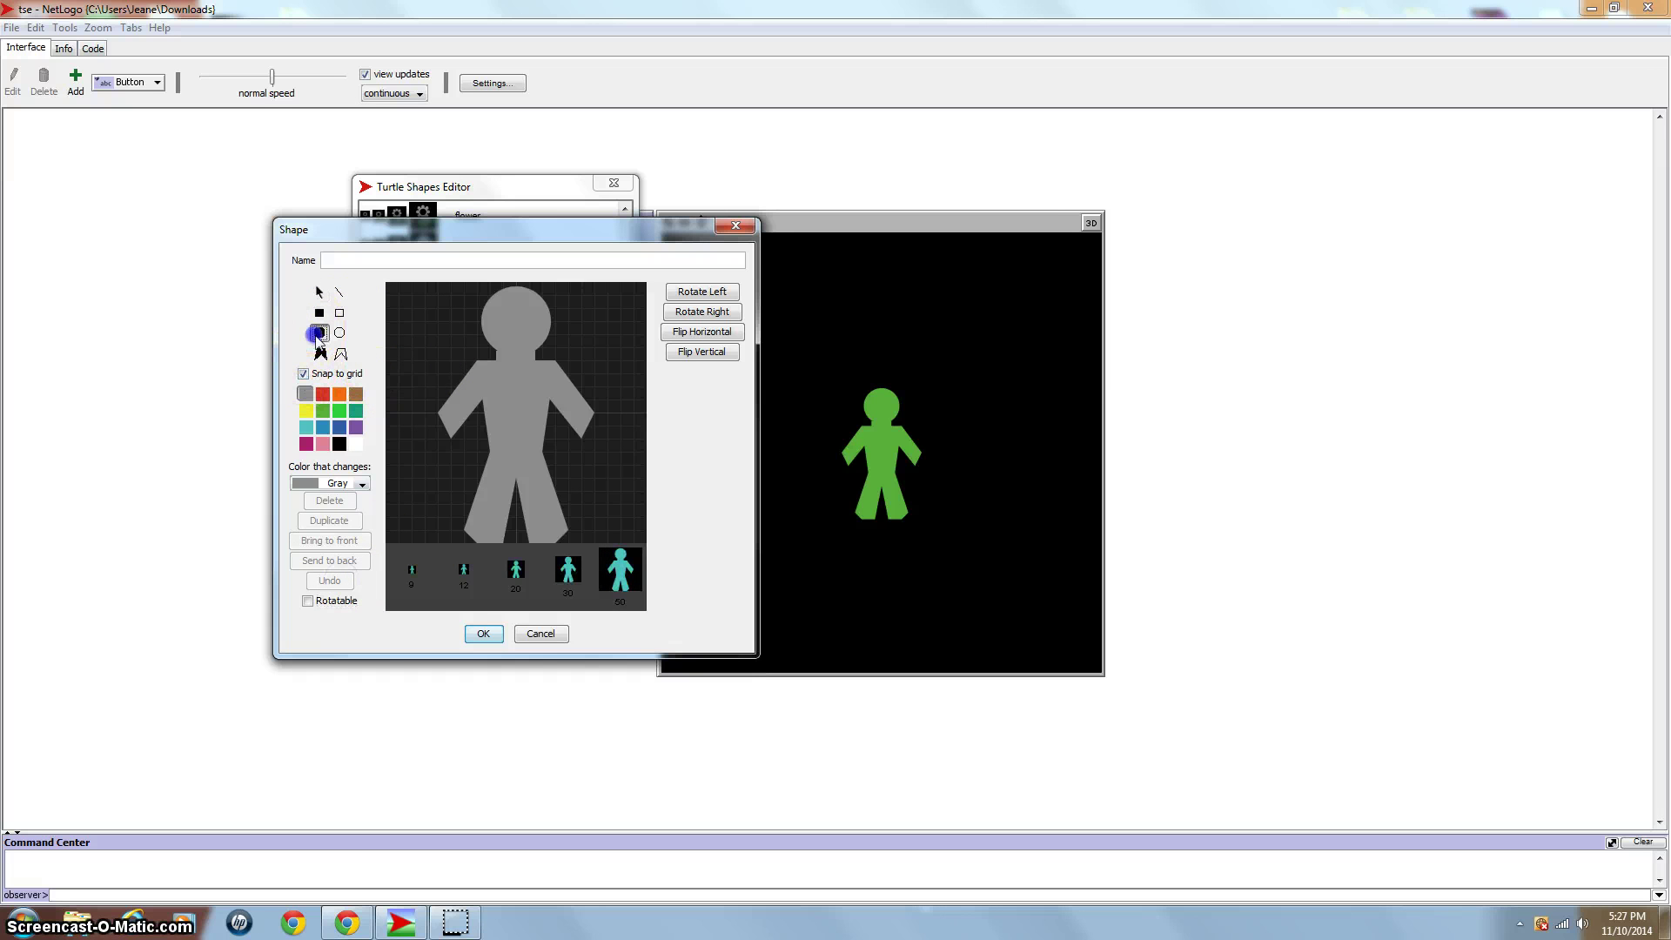
{"action": "left_click", "coordinate": [320, 292]}
{"action": "mouse_move", "coordinate": [415, 333]}
{"action": "left_mouse_down"}
{"action": "mouse_move", "coordinate": [438, 334]}
{"action": "mouse_move", "coordinate": [415, 351]}
{"action": "mouse_move", "coordinate": [400, 329]}
{"action": "mouse_move", "coordinate": [423, 327]}
{"action": "left_mouse_up"}
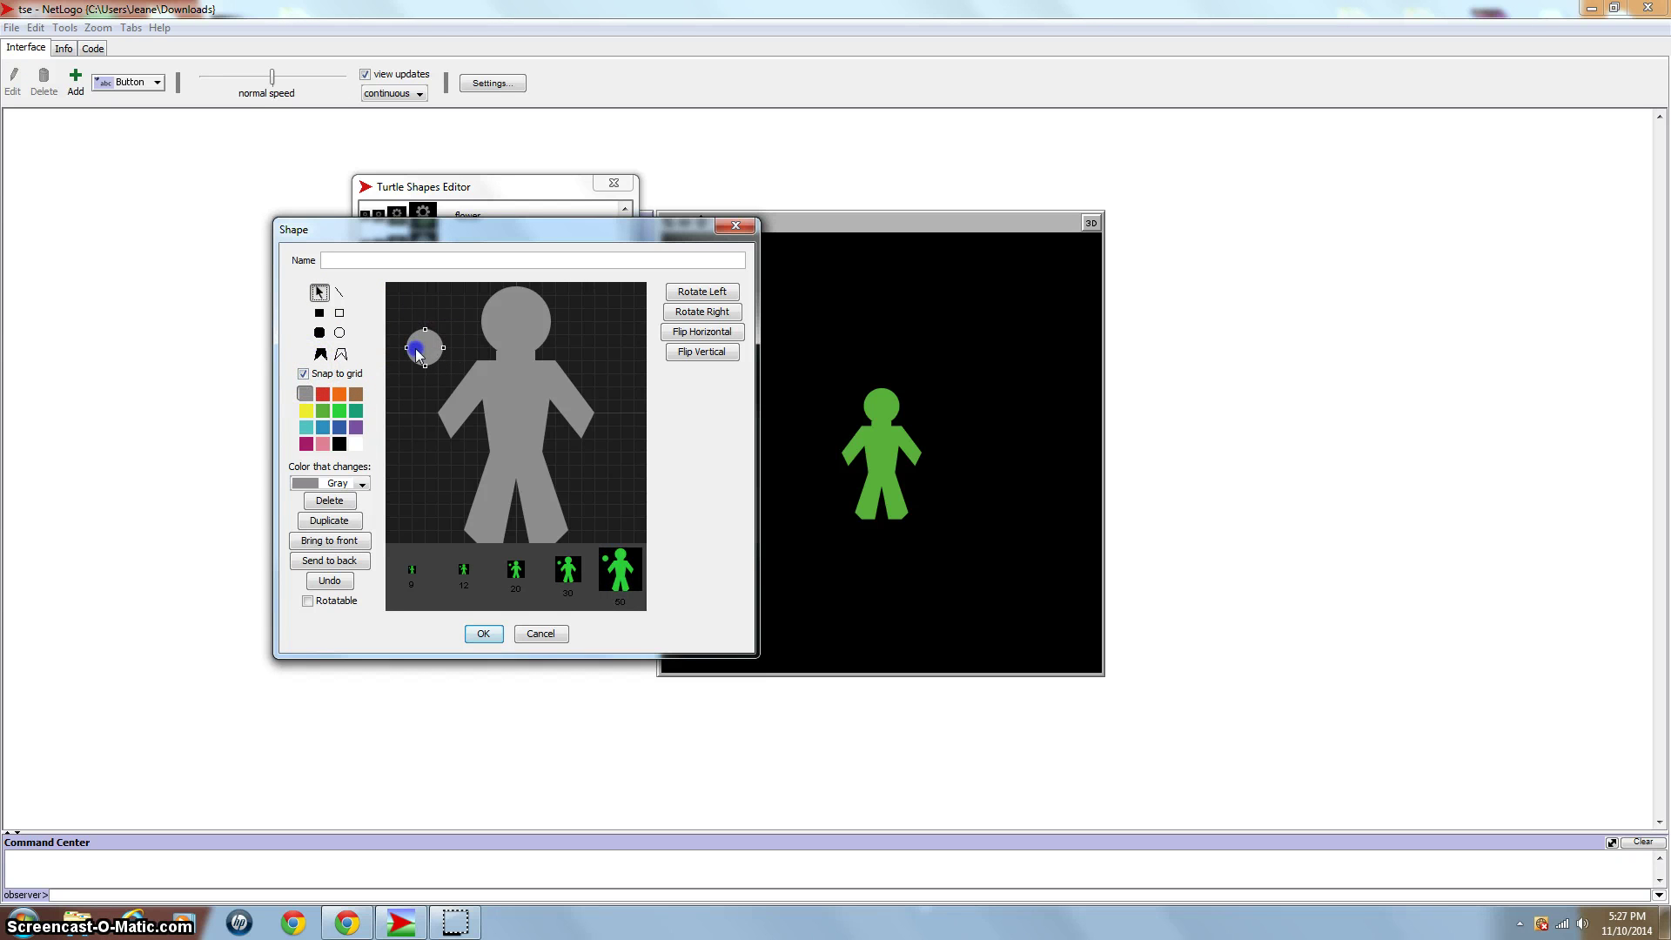
{"action": "left_click", "coordinate": [303, 373]}
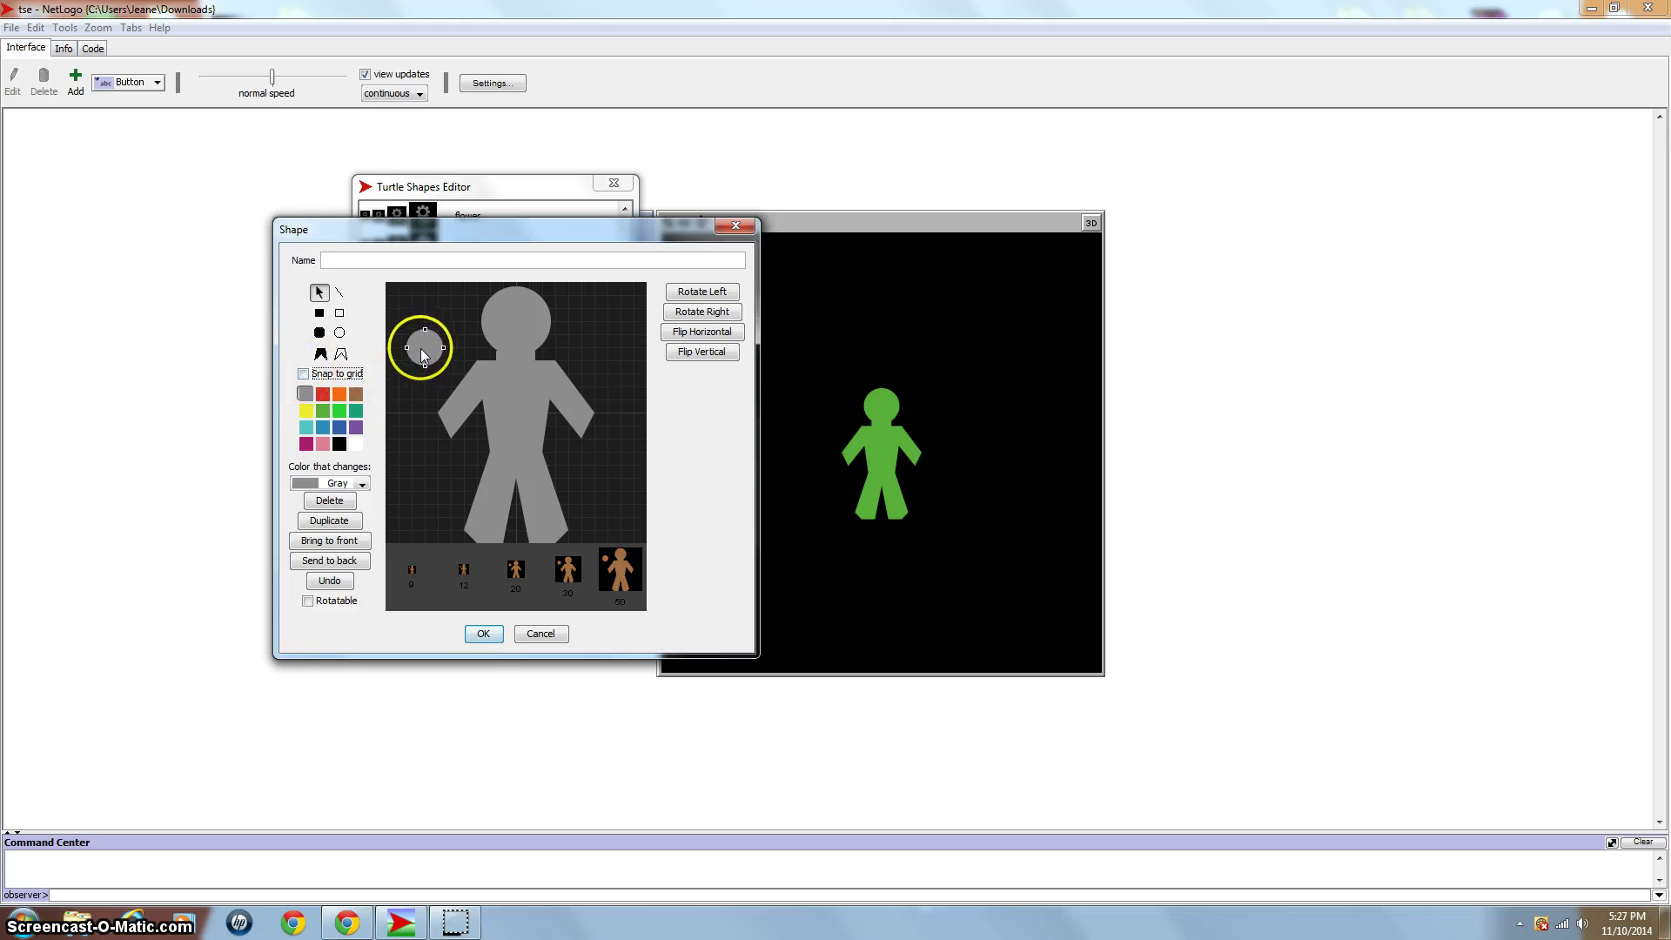
{"action": "left_click_drag", "start_coordinate": [421, 348], "coordinate": [415, 356]}
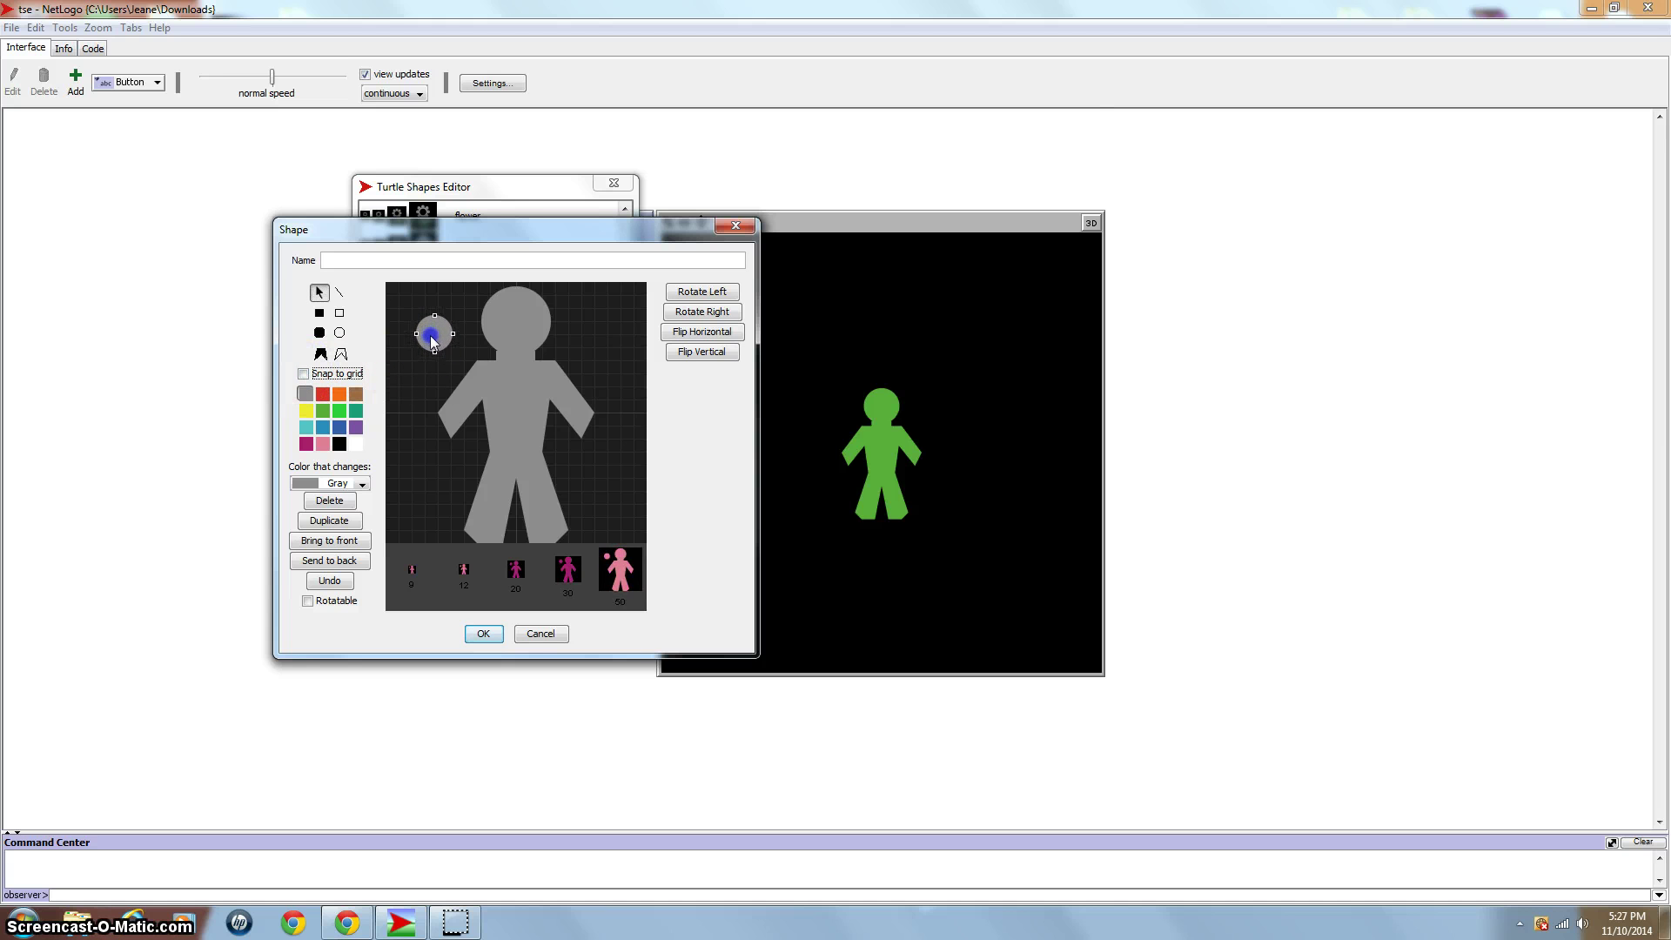
{"action": "double_click", "coordinate": [309, 600]}
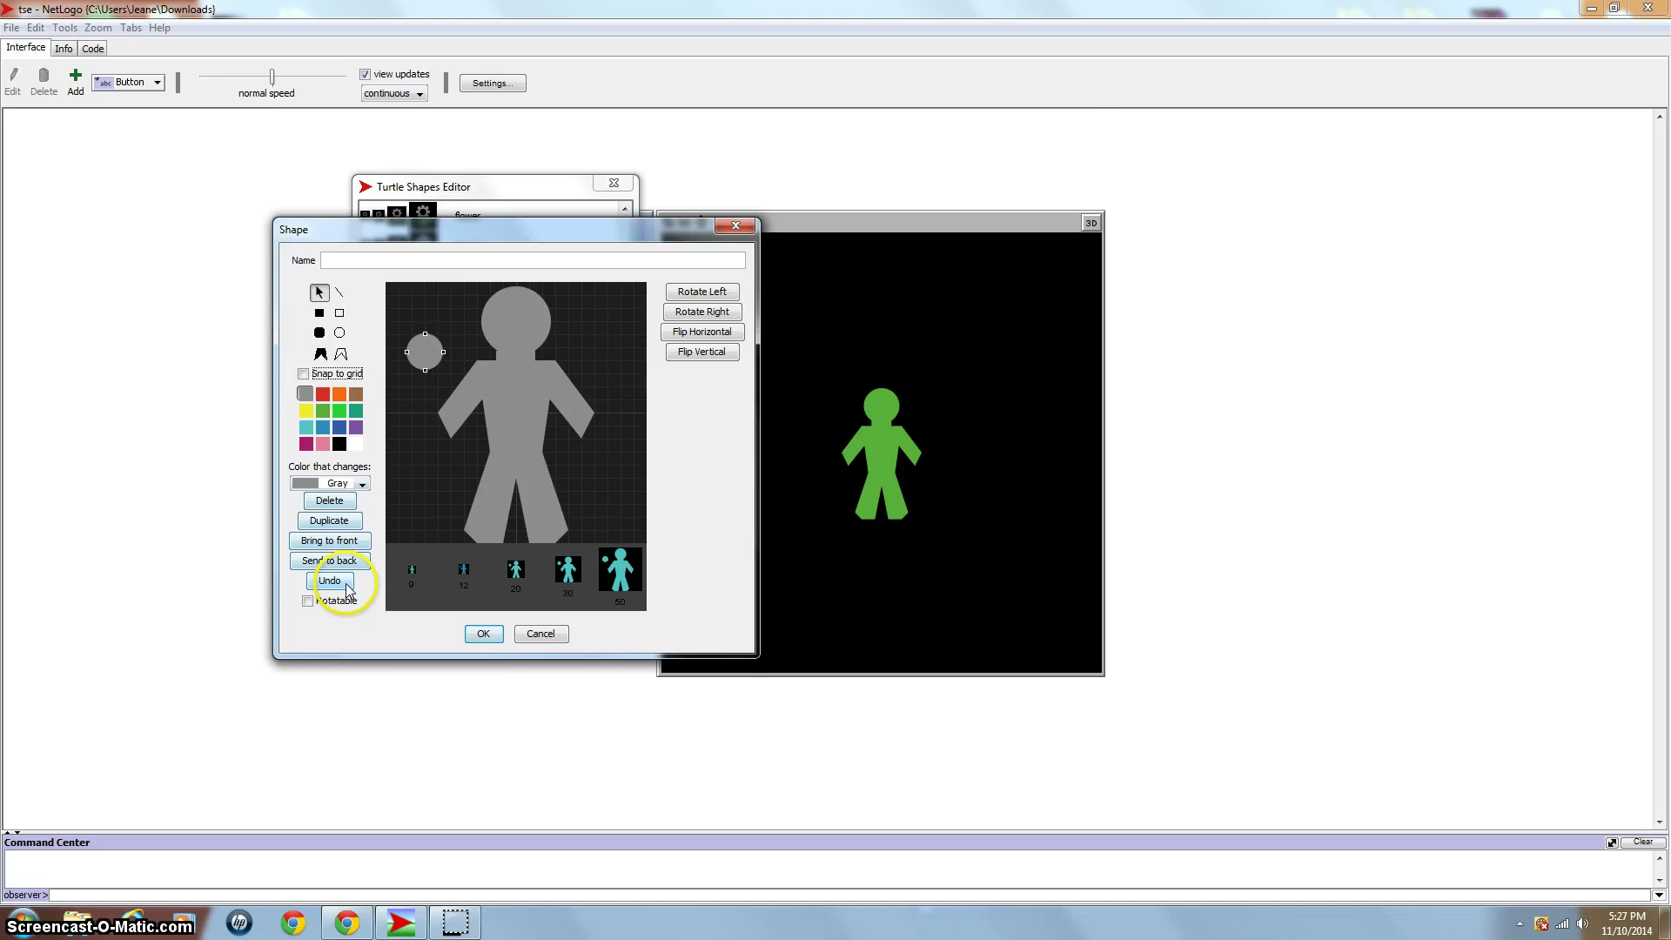
{"action": "left_click_drag", "start_coordinate": [424, 352], "coordinate": [424, 347]}
{"action": "left_click", "coordinate": [330, 500]}
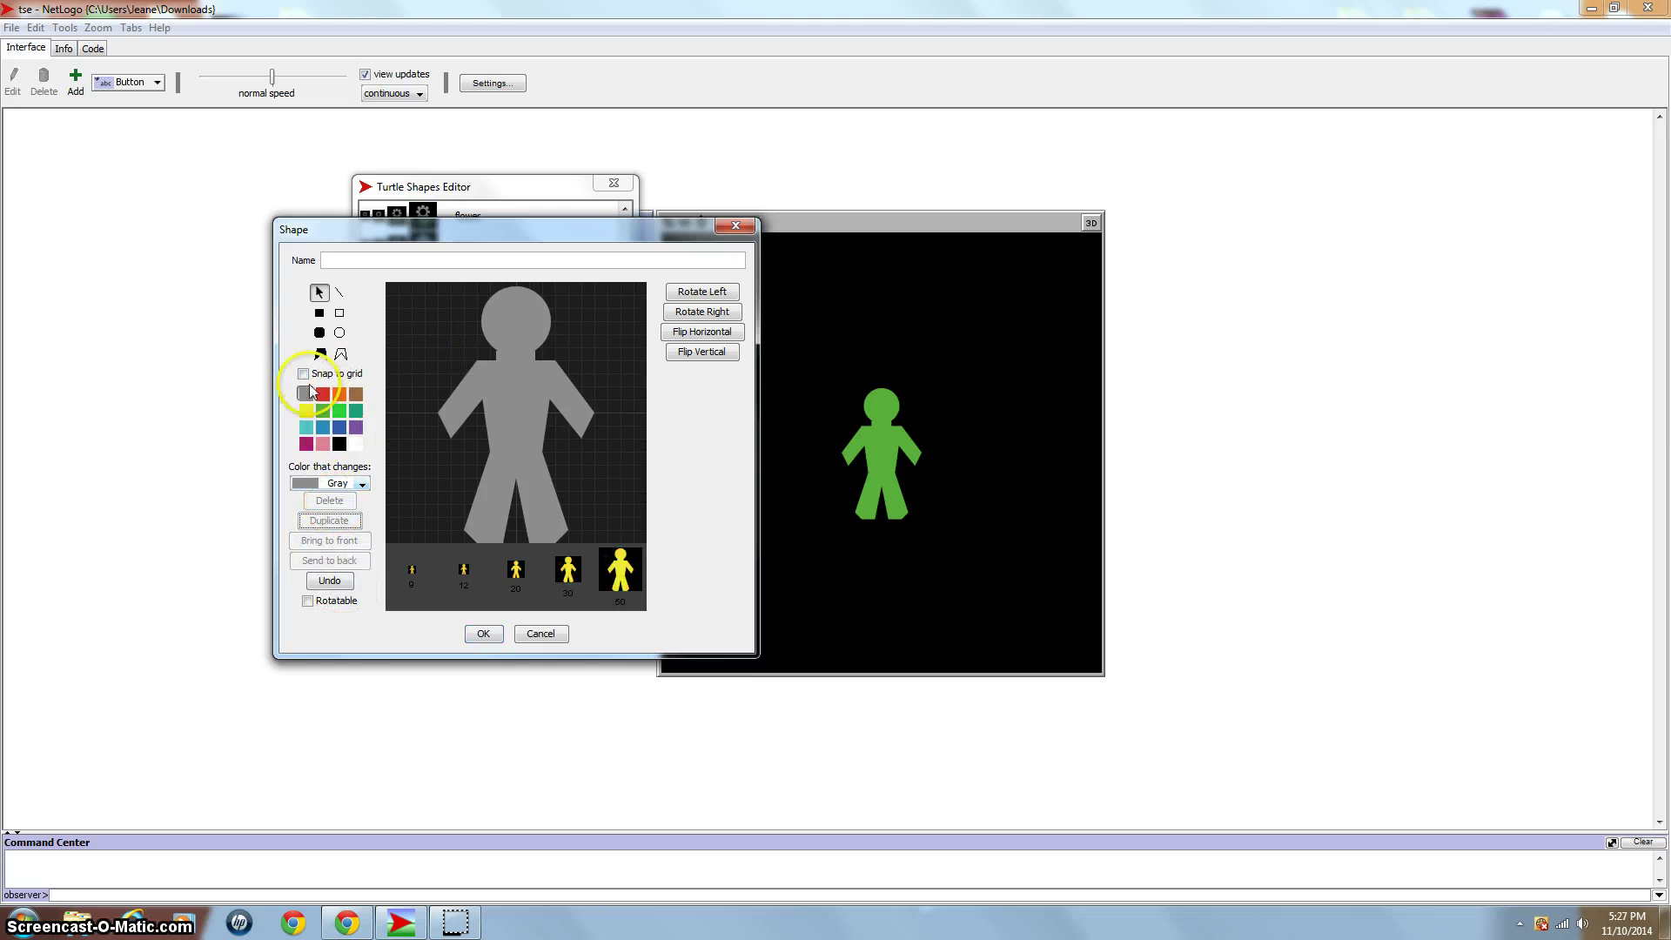
{"action": "left_click", "coordinate": [304, 373]}
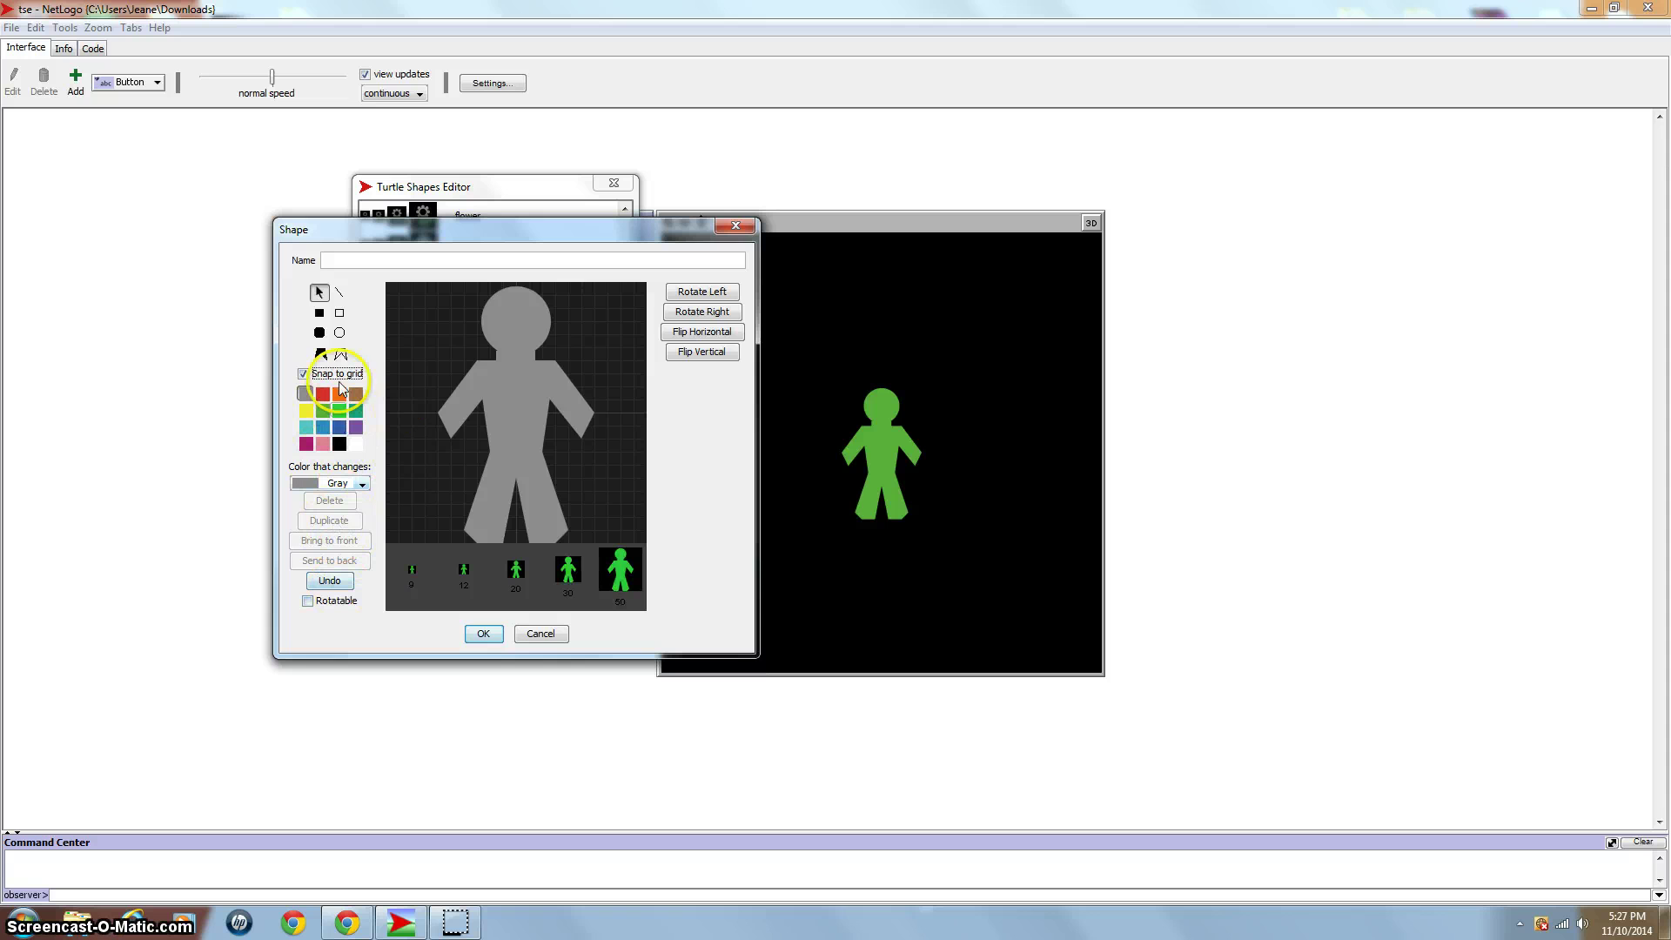
{"action": "left_click", "coordinate": [320, 333]}
{"action": "left_click_drag", "start_coordinate": [424, 348], "coordinate": [424, 349]}
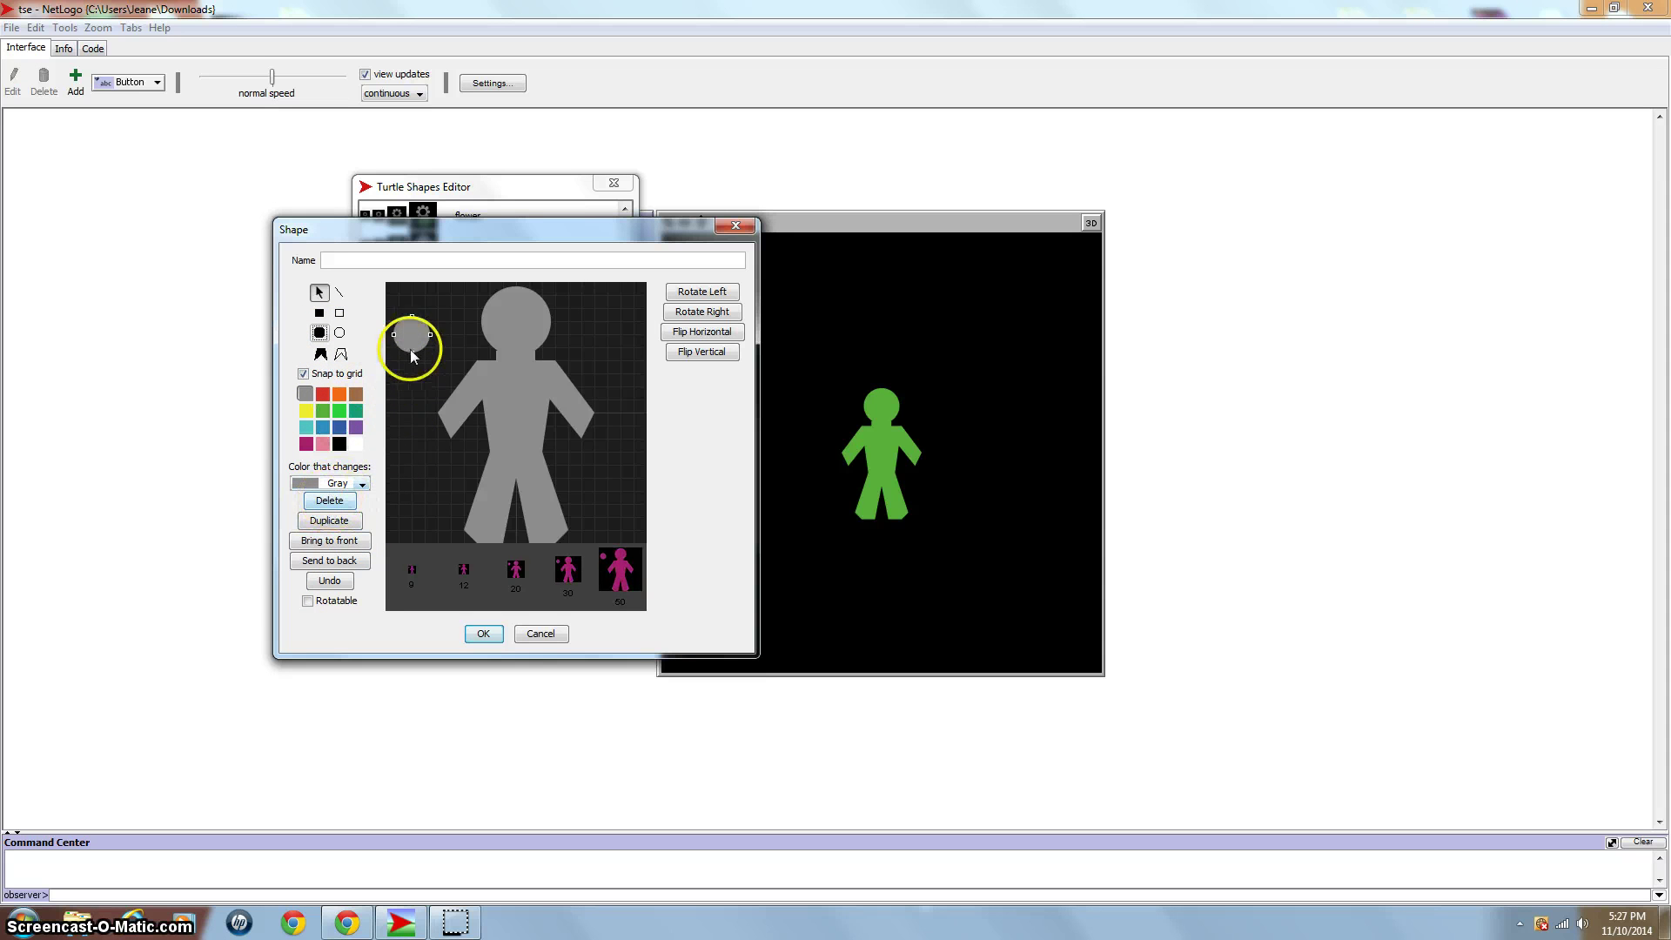
{"action": "left_click", "coordinate": [336, 501]}
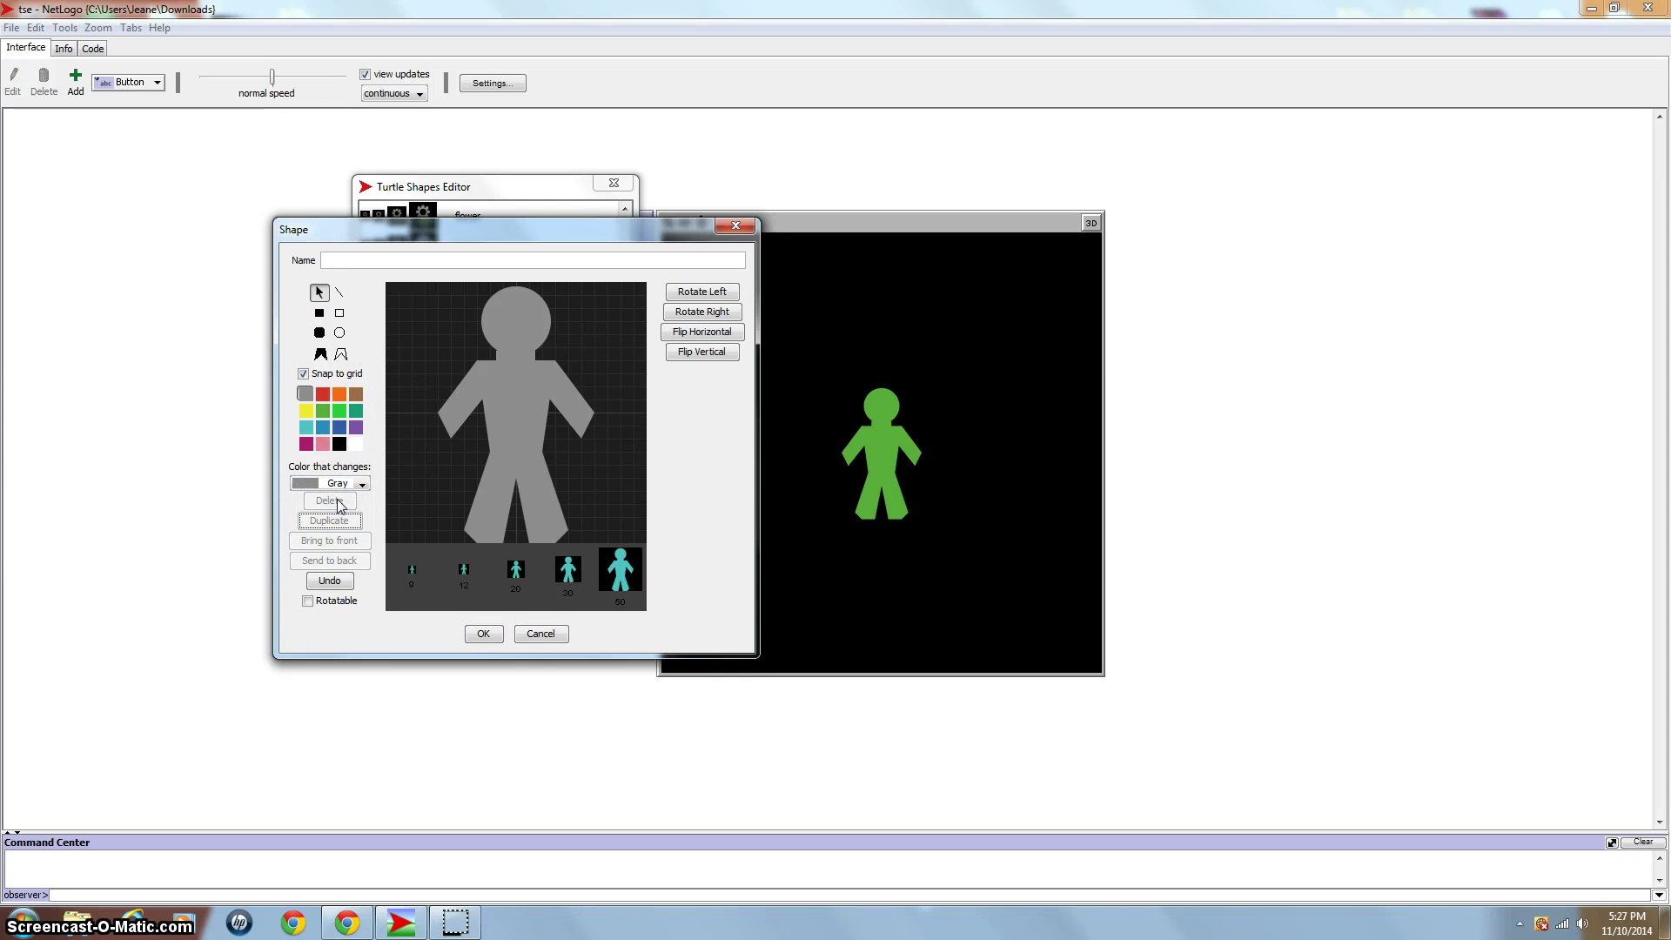
{"action": "left_click", "coordinate": [329, 583]}
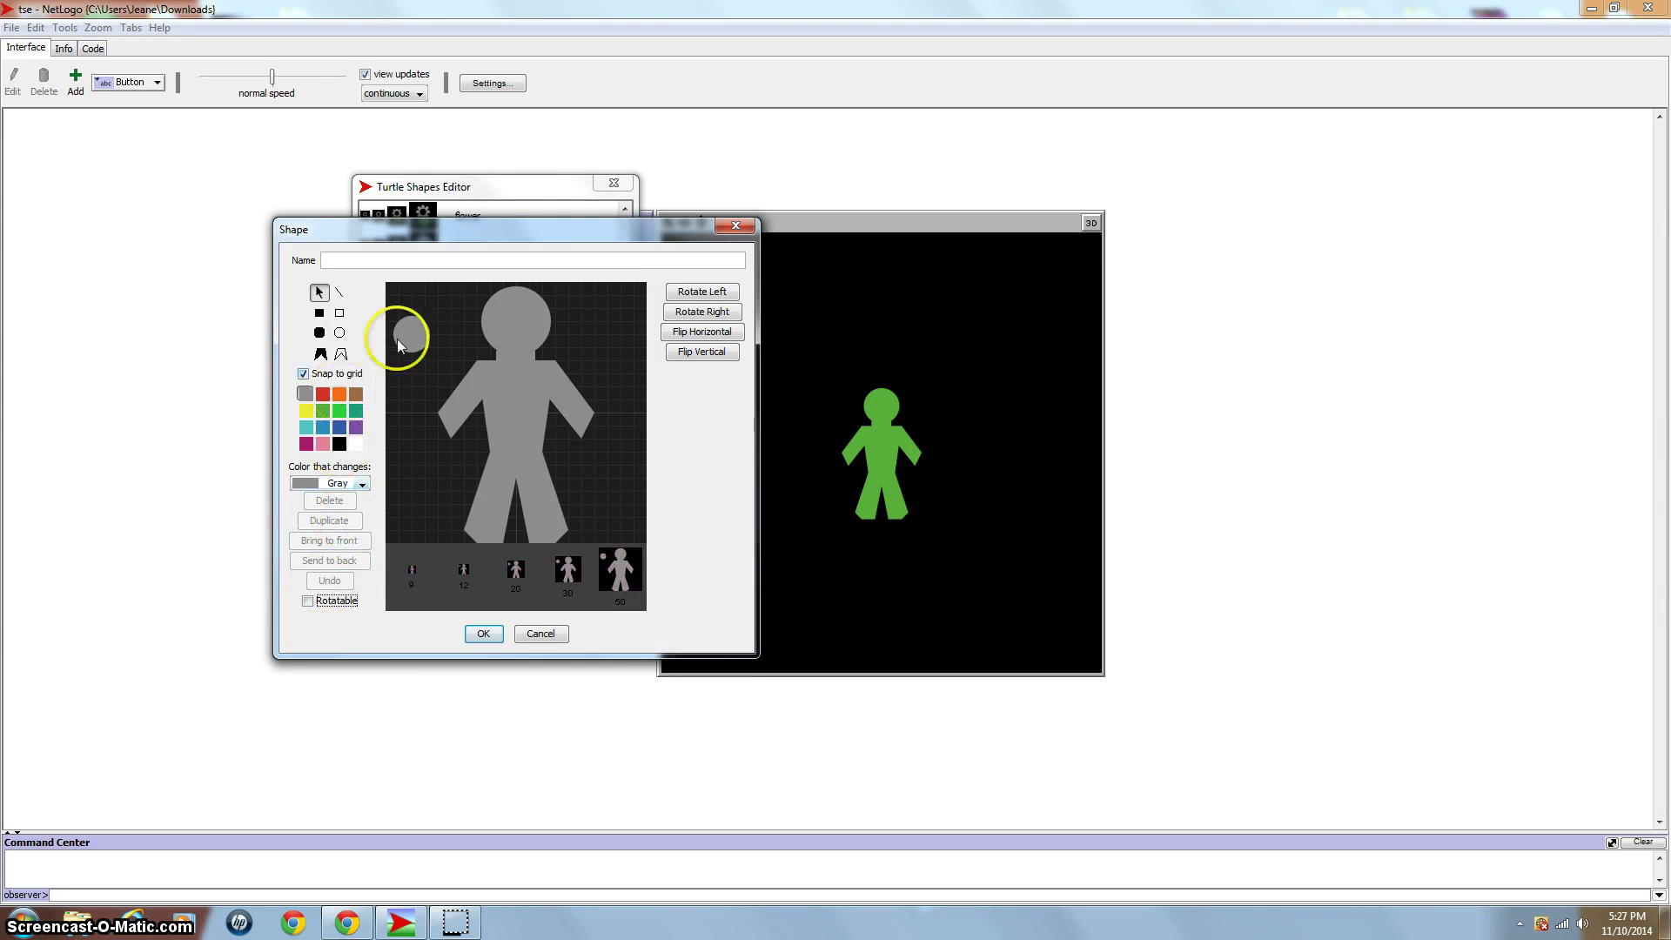
{"action": "left_click", "coordinate": [418, 329]}
{"action": "left_click", "coordinate": [338, 522]}
{"action": "left_click_drag", "start_coordinate": [409, 334], "coordinate": [451, 340]}
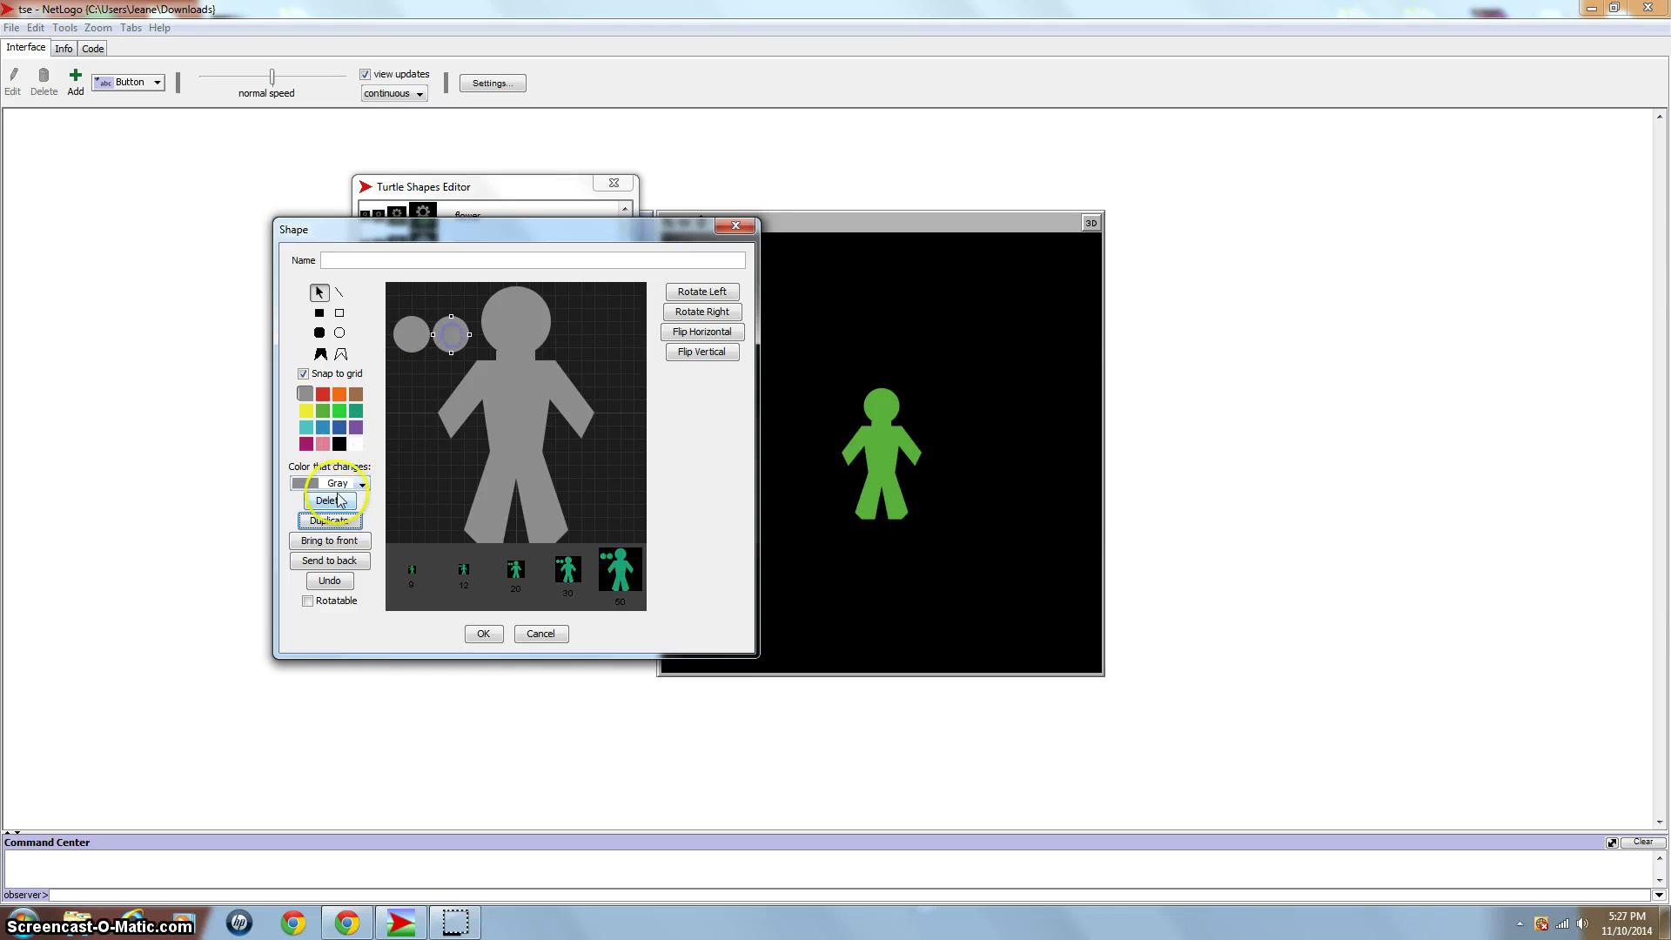
{"action": "left_click", "coordinate": [330, 500]}
{"action": "left_click", "coordinate": [410, 335]}
{"action": "left_click", "coordinate": [355, 492]}
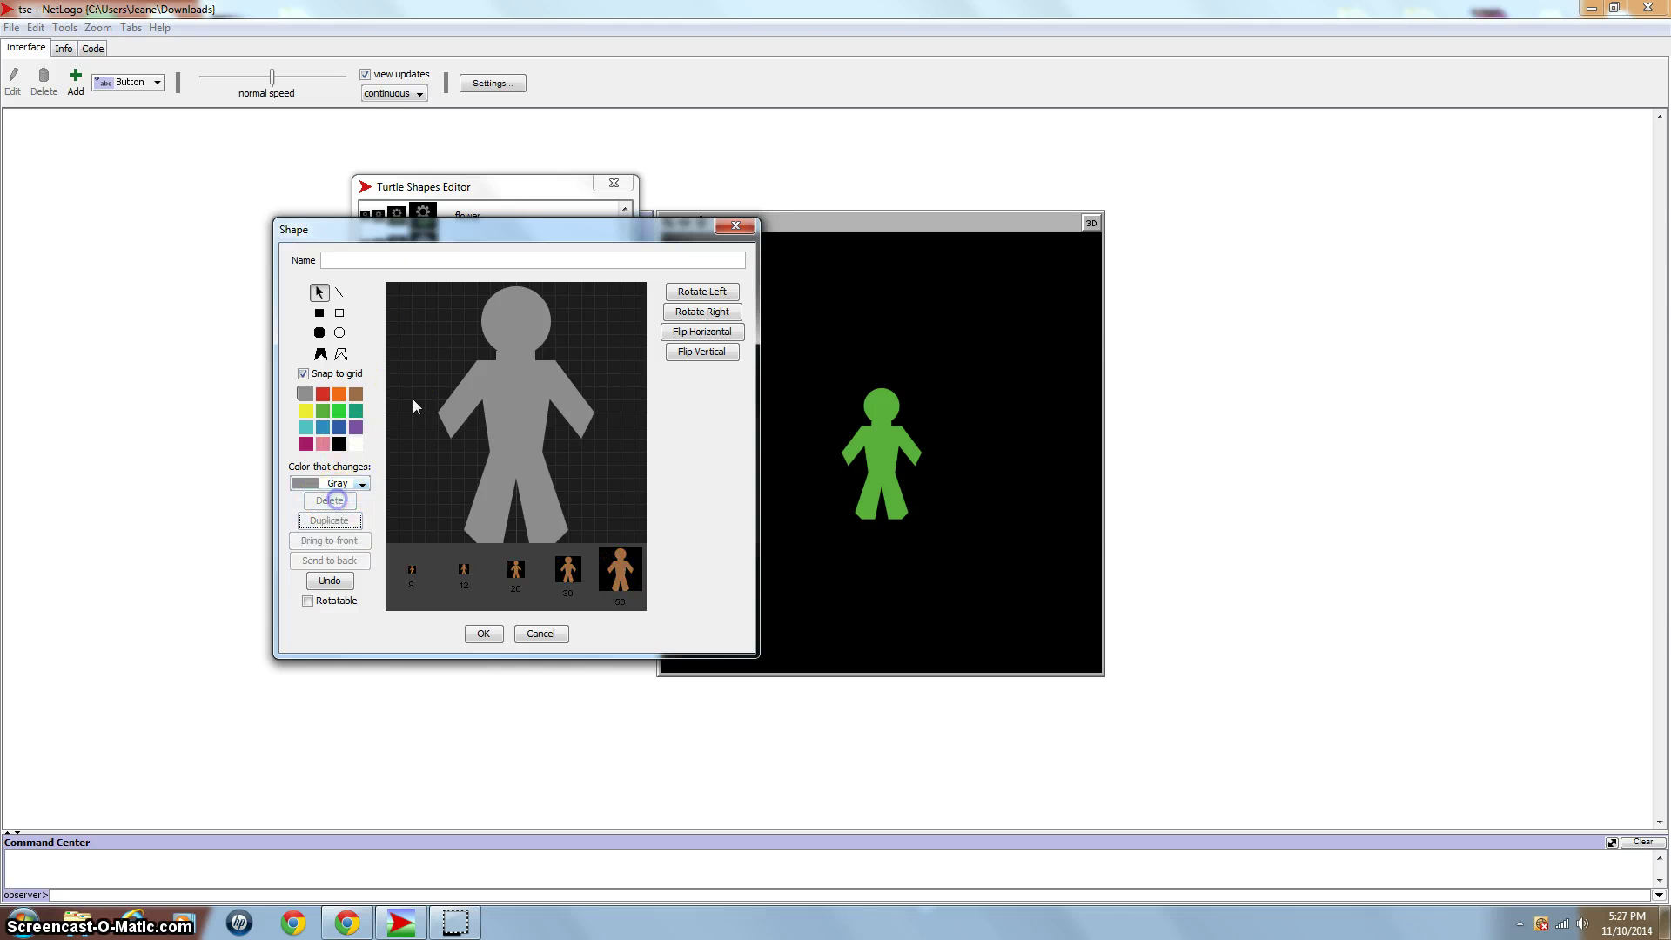
{"action": "left_click", "coordinate": [319, 333]}
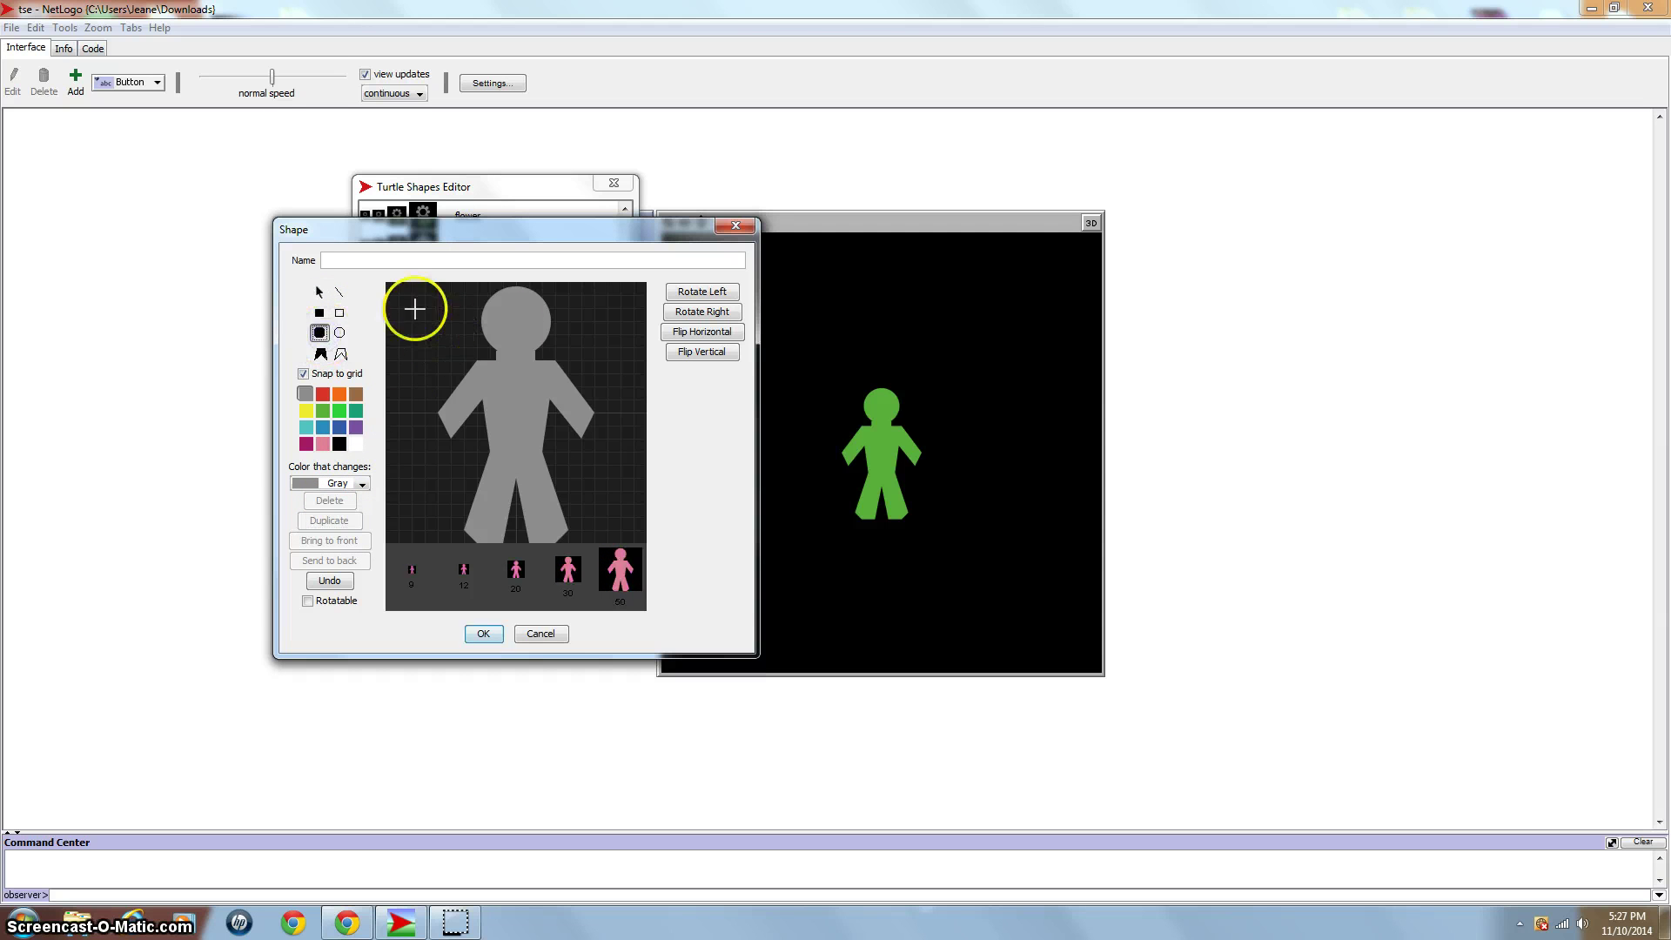
Draw a grey filled circle beside the right hand and shrink it into a ball
{"action": "left_click_drag", "start_coordinate": [583, 338], "coordinate": [570, 446]}
{"action": "left_click", "coordinate": [319, 292]}
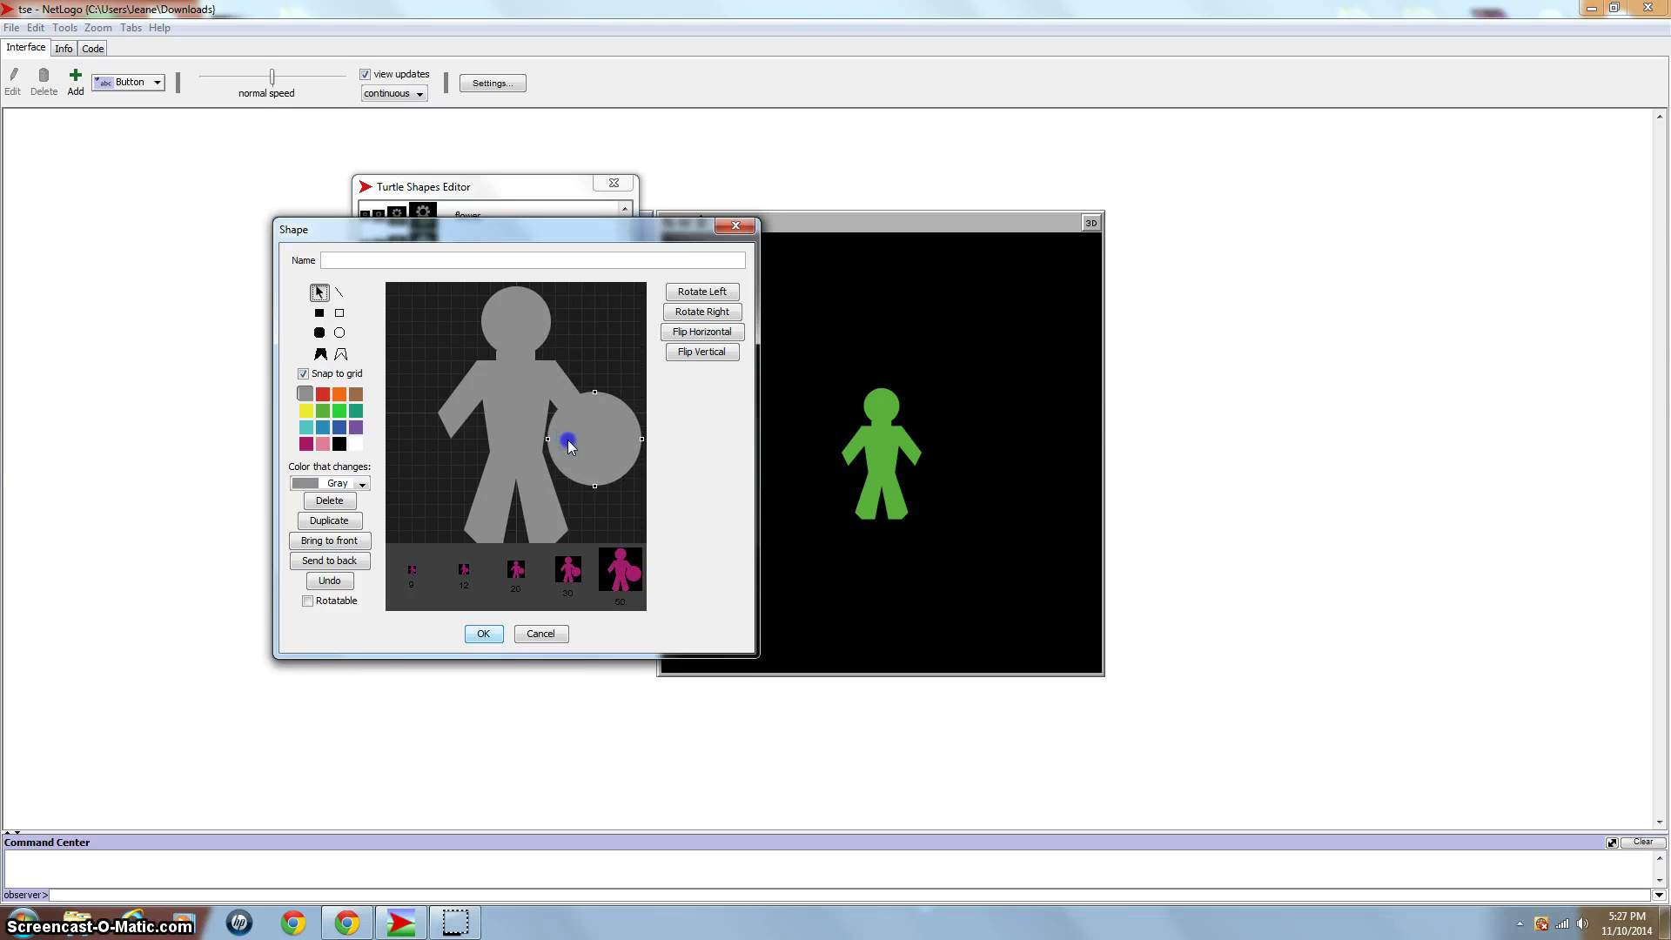
{"action": "left_click", "coordinate": [595, 394]}
{"action": "left_click_drag", "start_coordinate": [594, 393], "coordinate": [593, 400]}
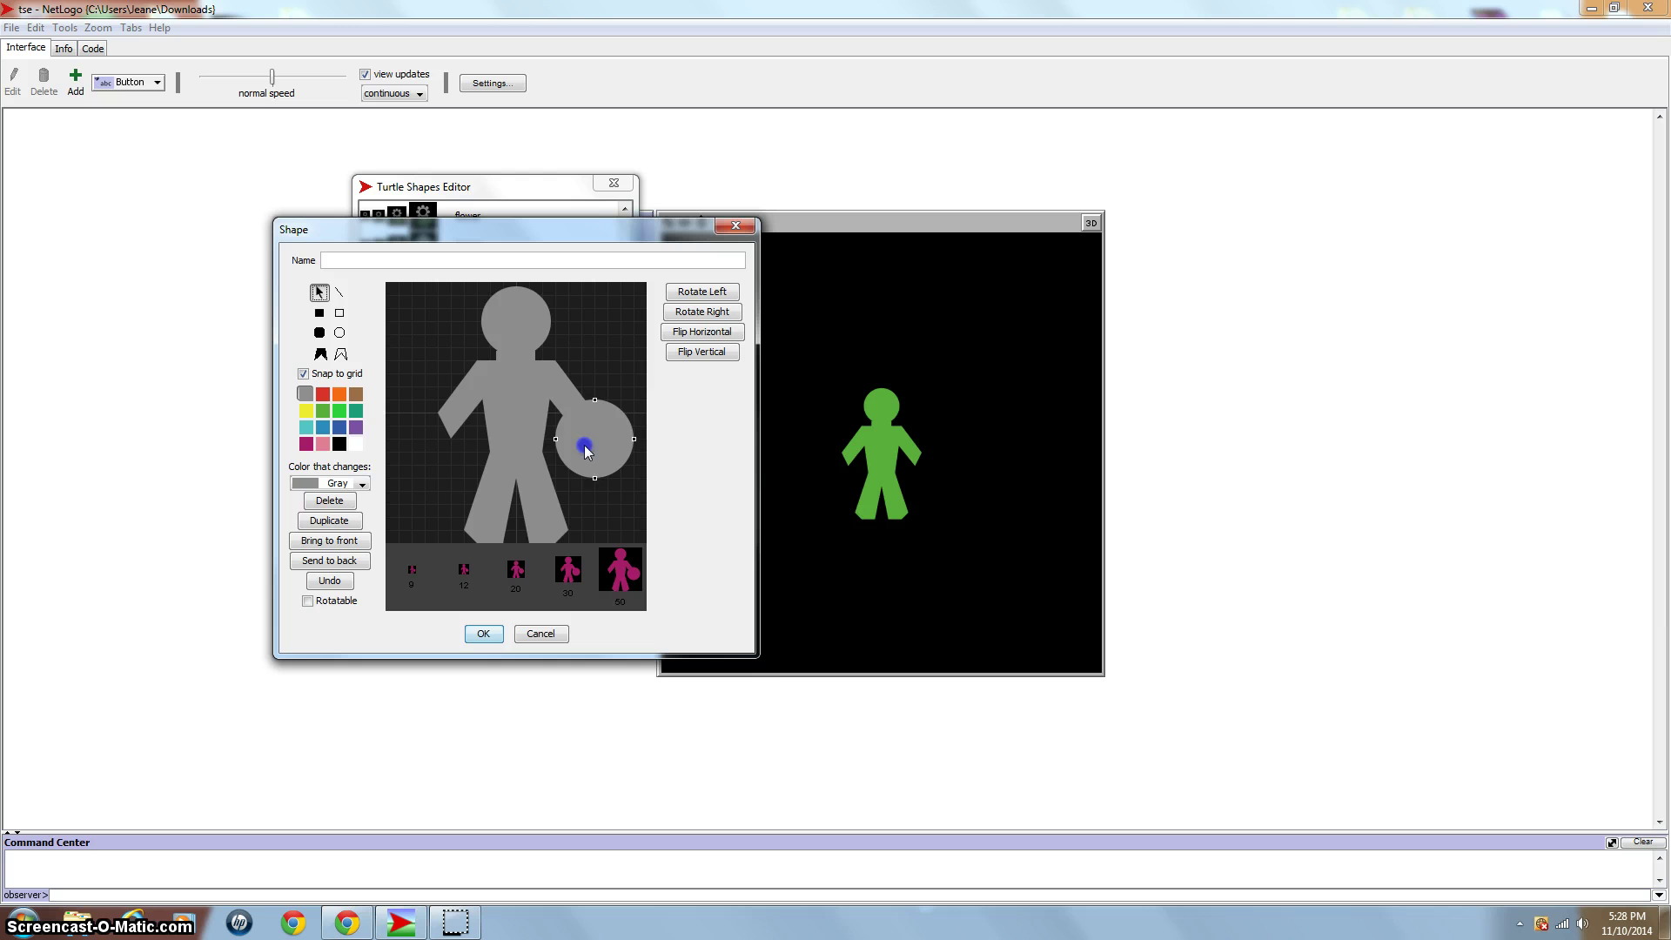
{"action": "left_click", "coordinate": [497, 260]}
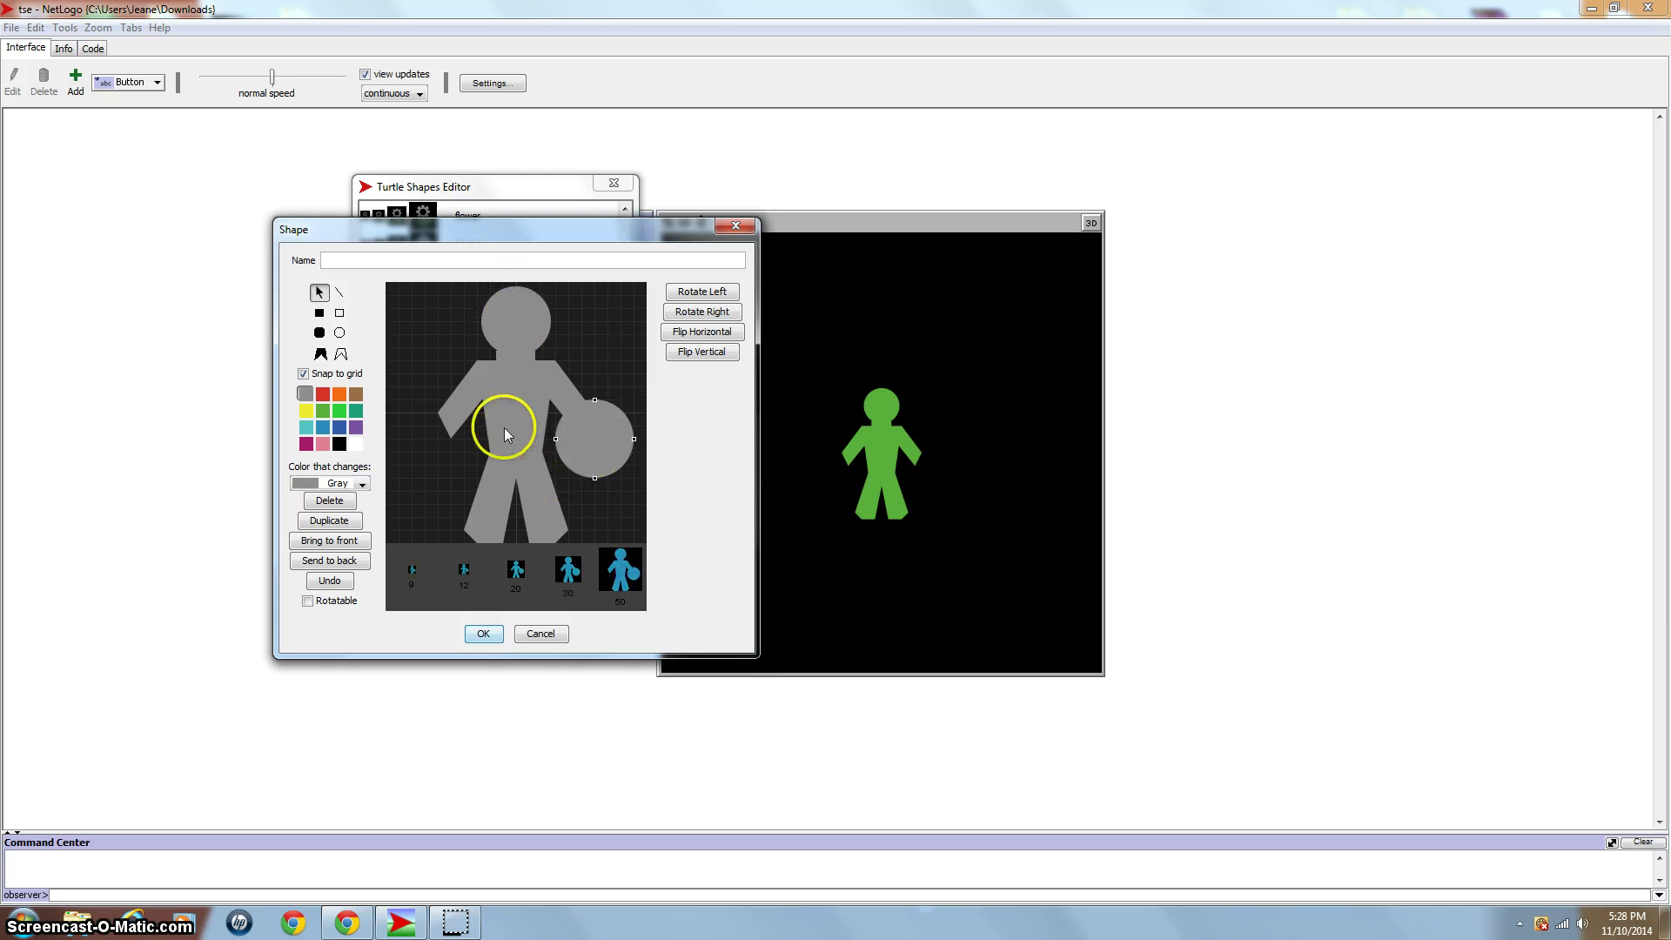
Name the new shape 'Basketball Player' and save it
{"action": "left_click", "coordinate": [412, 263]}
{"action": "type", "text": "Basketball Player"}
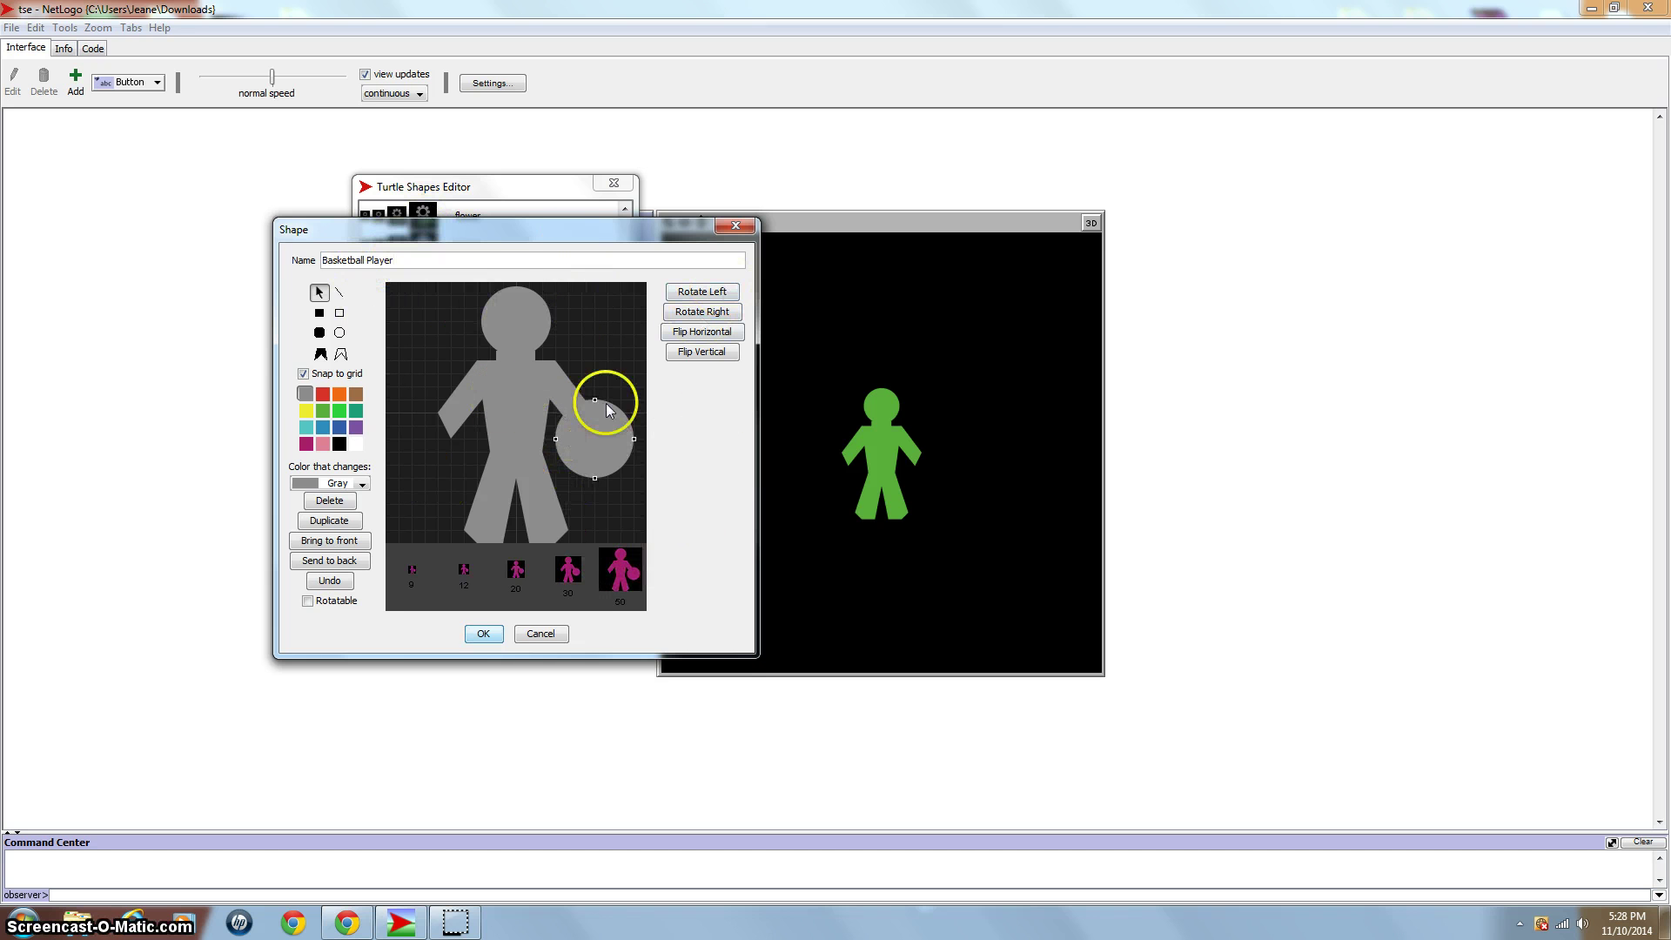
{"action": "left_click", "coordinate": [484, 635]}
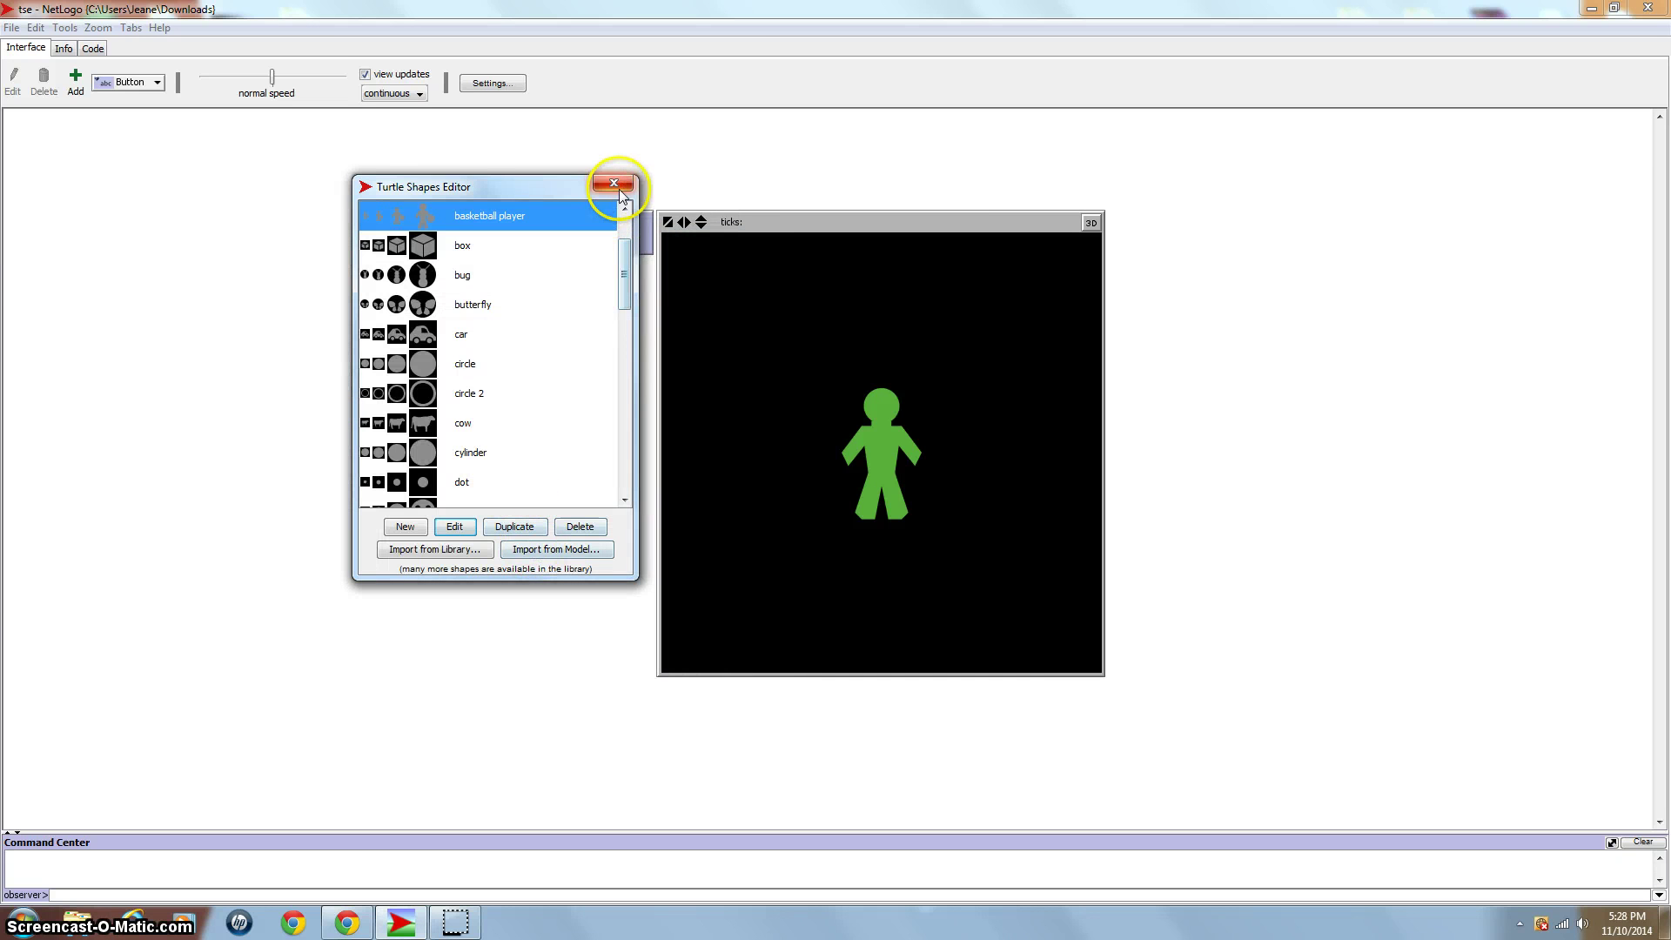
Change setup's shape from 'person' to 'Basketball Player' and run setup
{"action": "scroll", "coordinate": [409, 235], "scroll_direction": "up", "scroll_amount": 1}
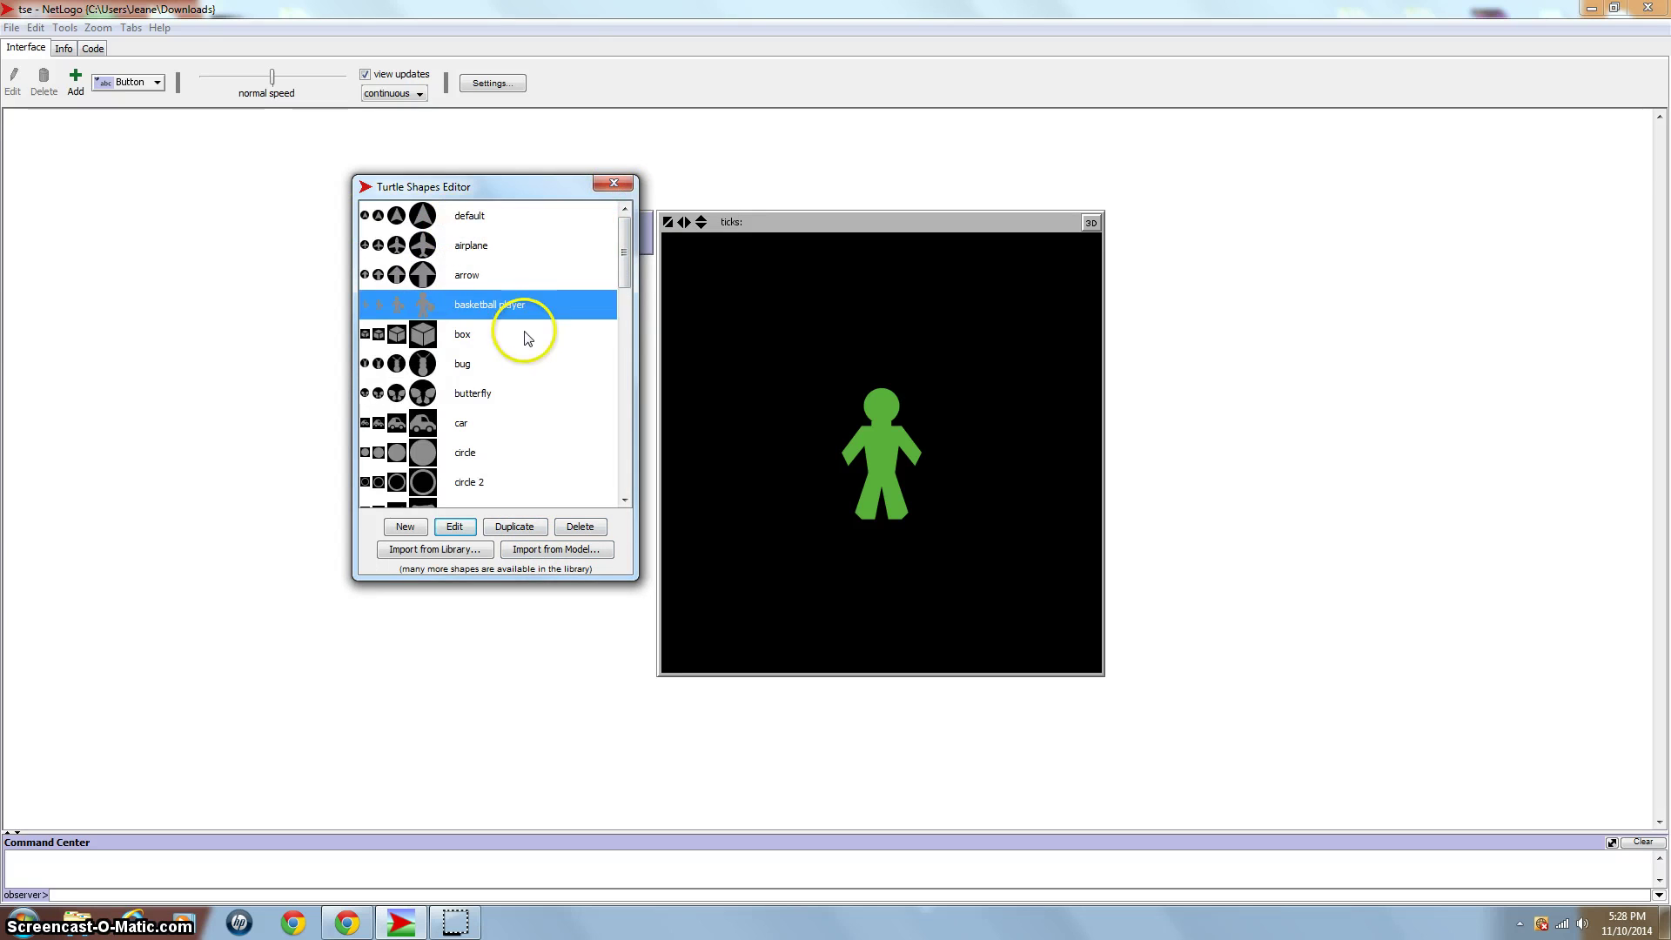
{"action": "left_click", "coordinate": [614, 183]}
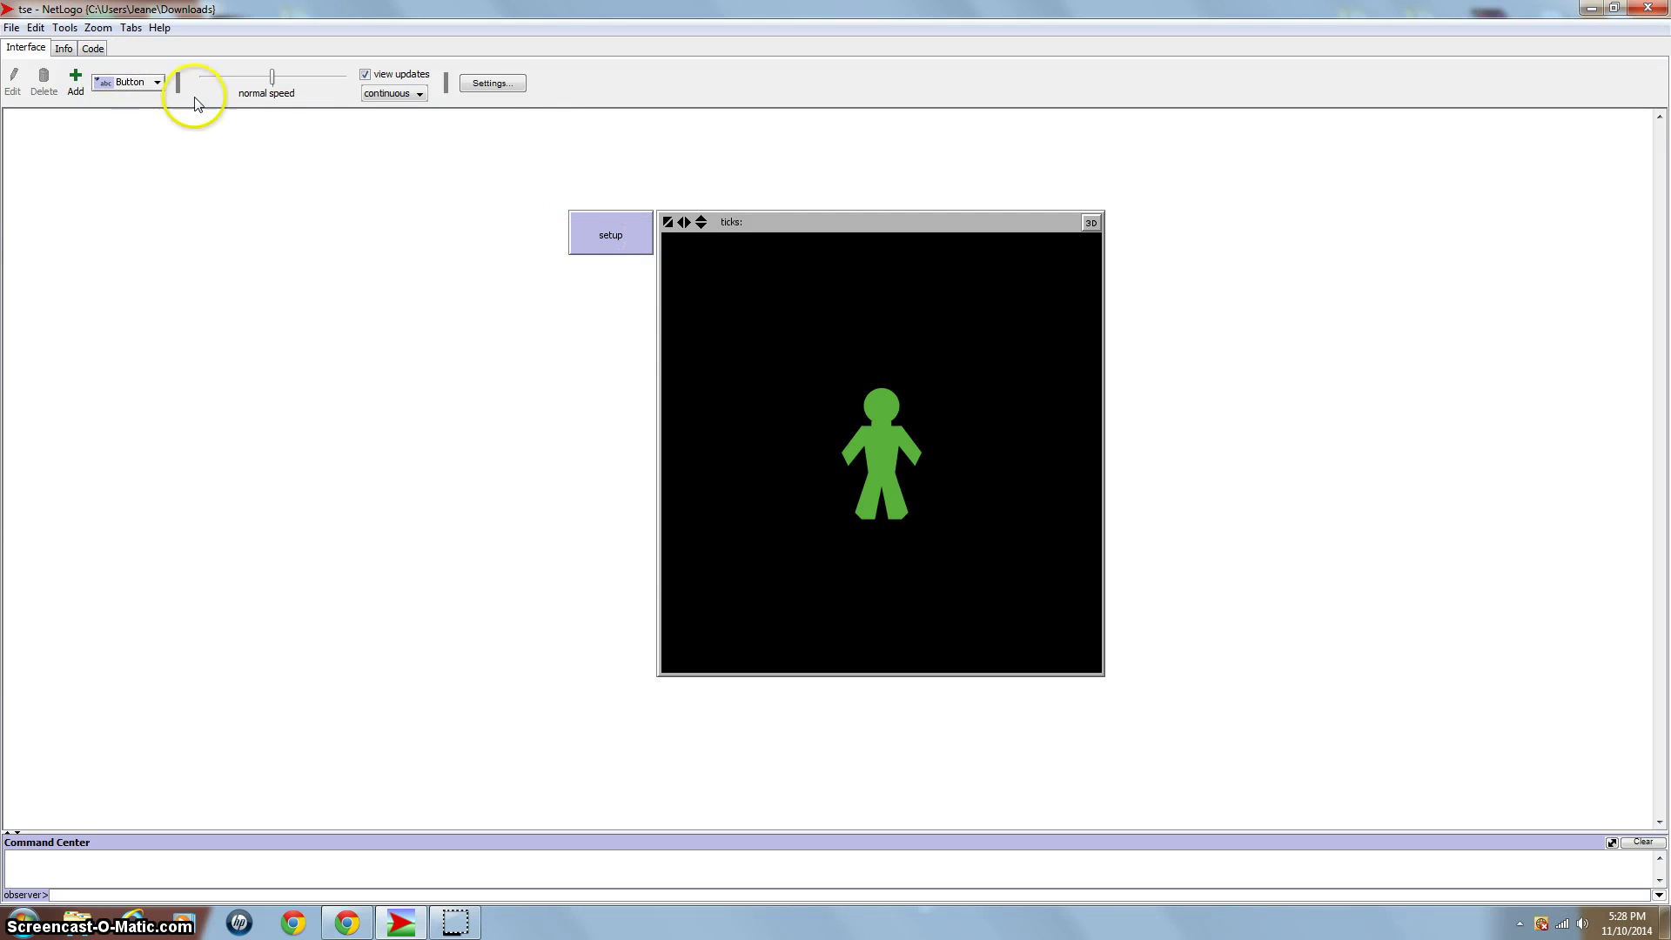
{"action": "left_click", "coordinate": [92, 48]}
{"action": "left_click", "coordinate": [559, 165]}
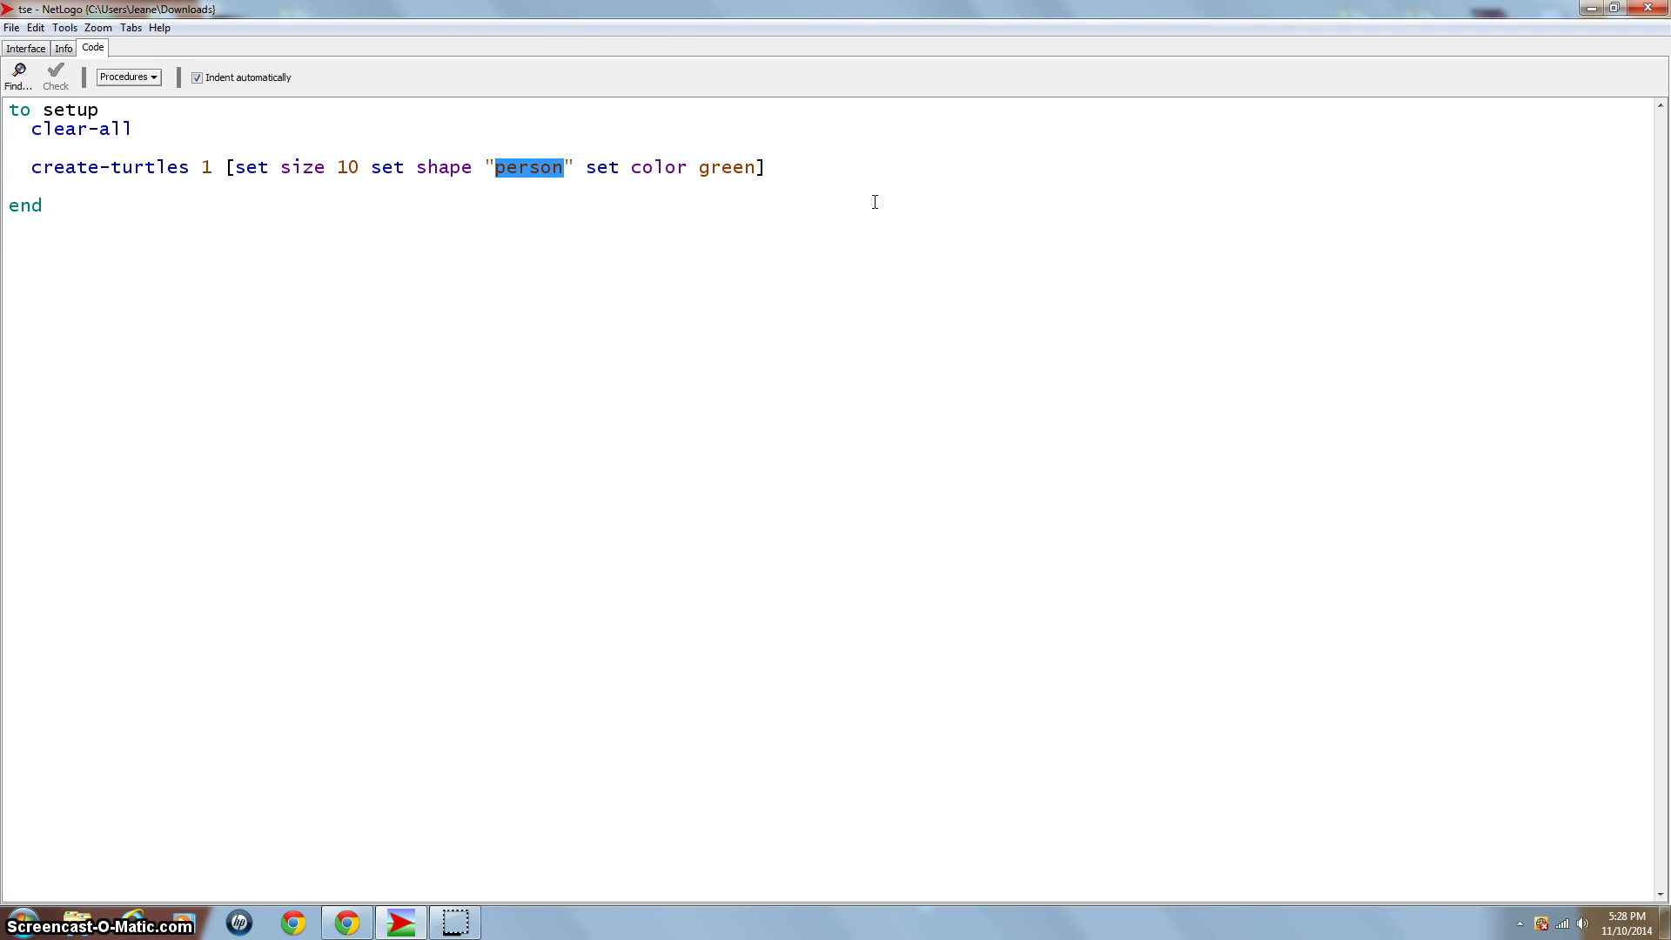
{"action": "type", "text": "Basketball"}
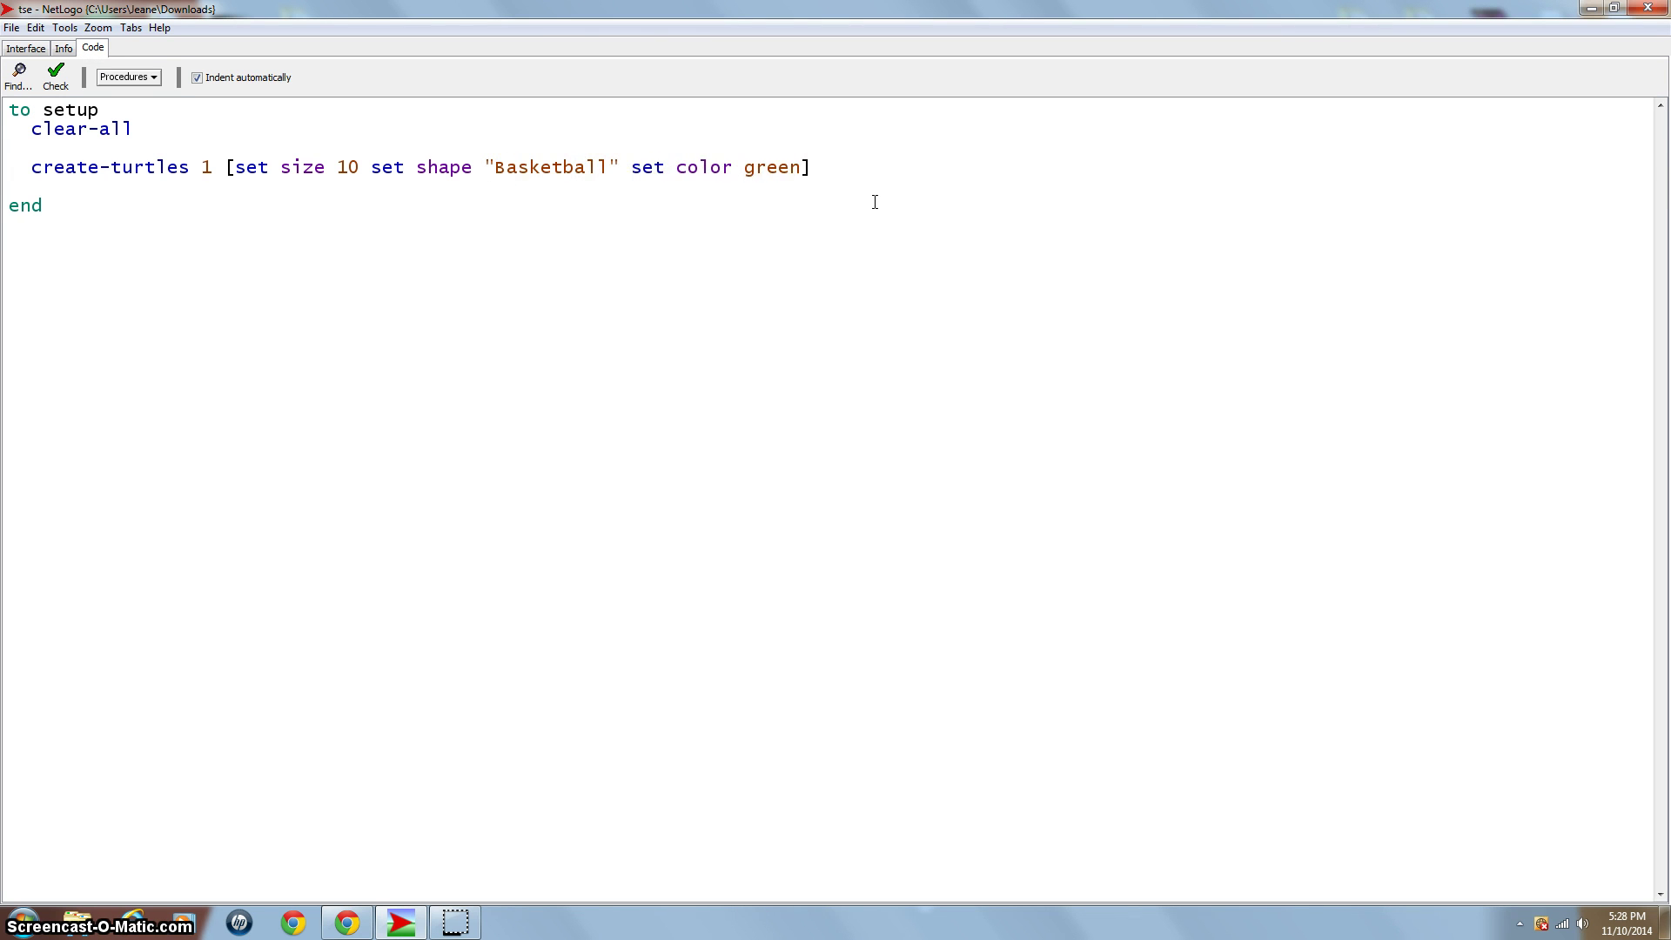
{"action": "type", "text": " Player"}
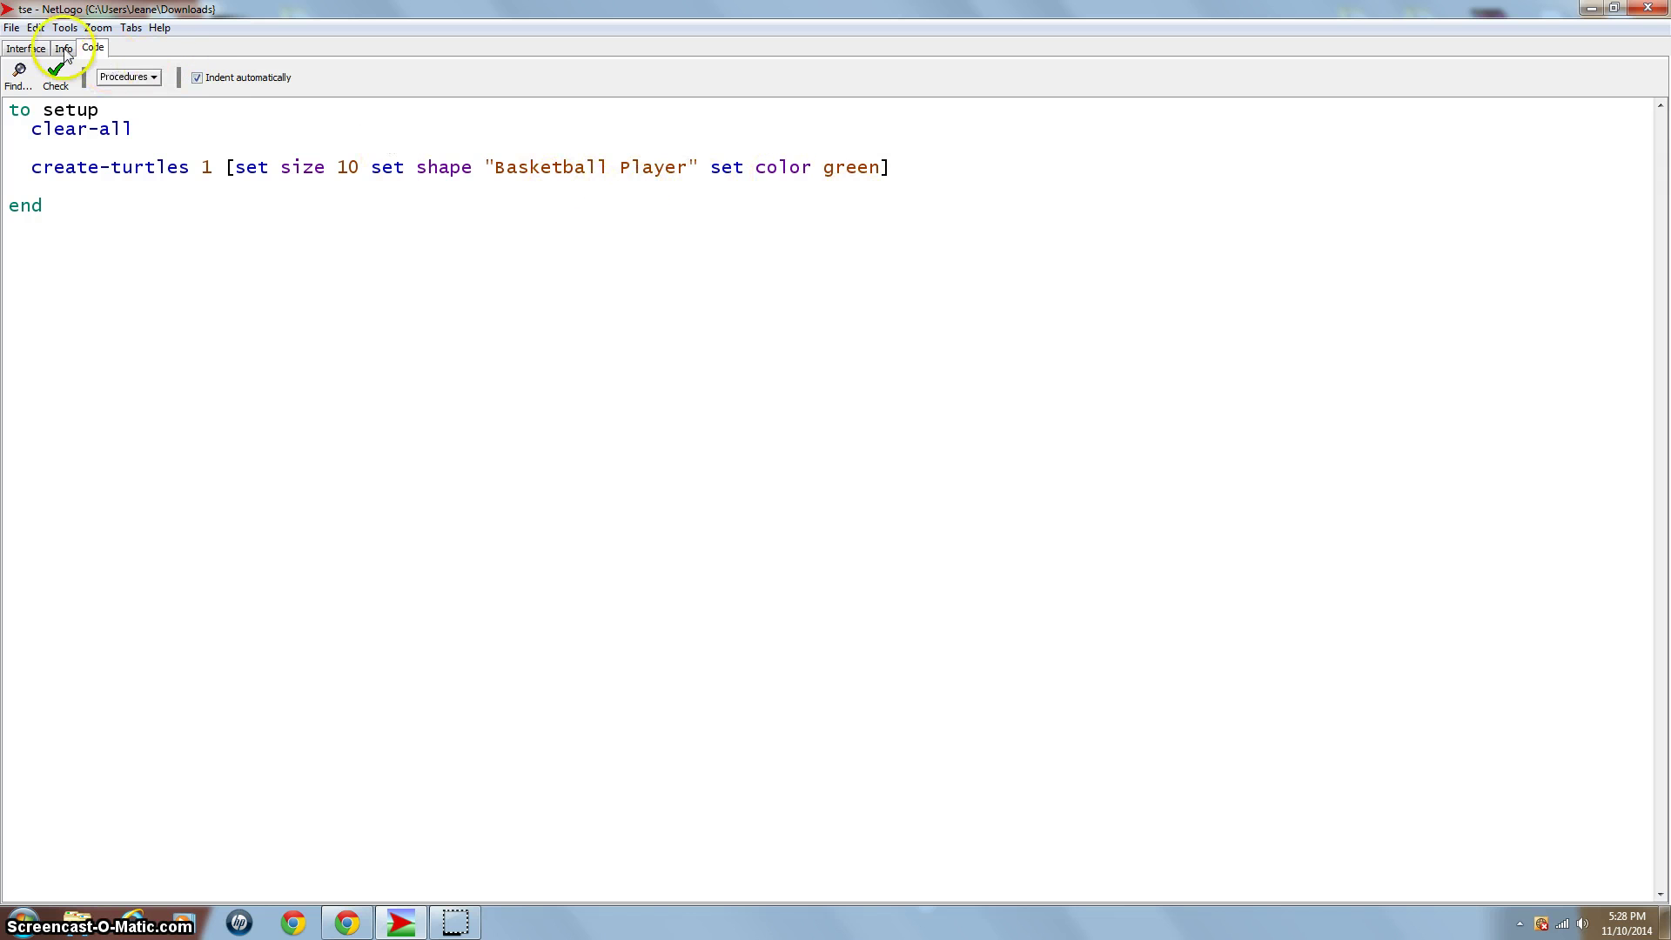
{"action": "left_click", "coordinate": [35, 48]}
{"action": "left_click", "coordinate": [611, 253]}
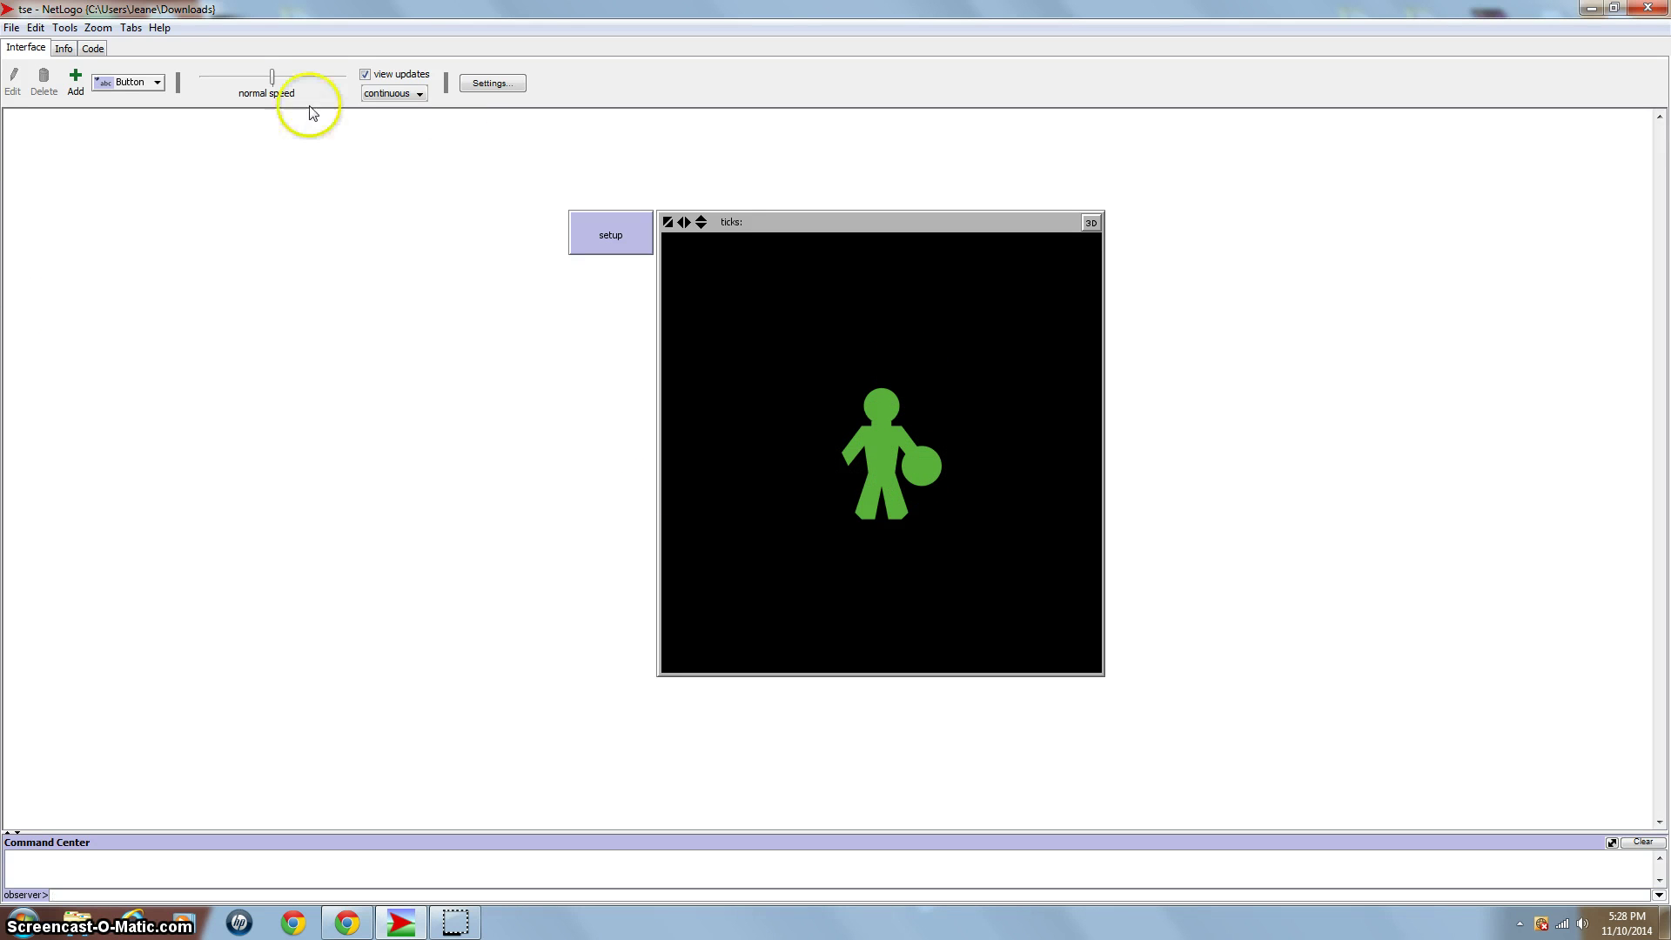
Glance at the Info tab and return to the Interface
{"action": "left_click", "coordinate": [64, 49]}
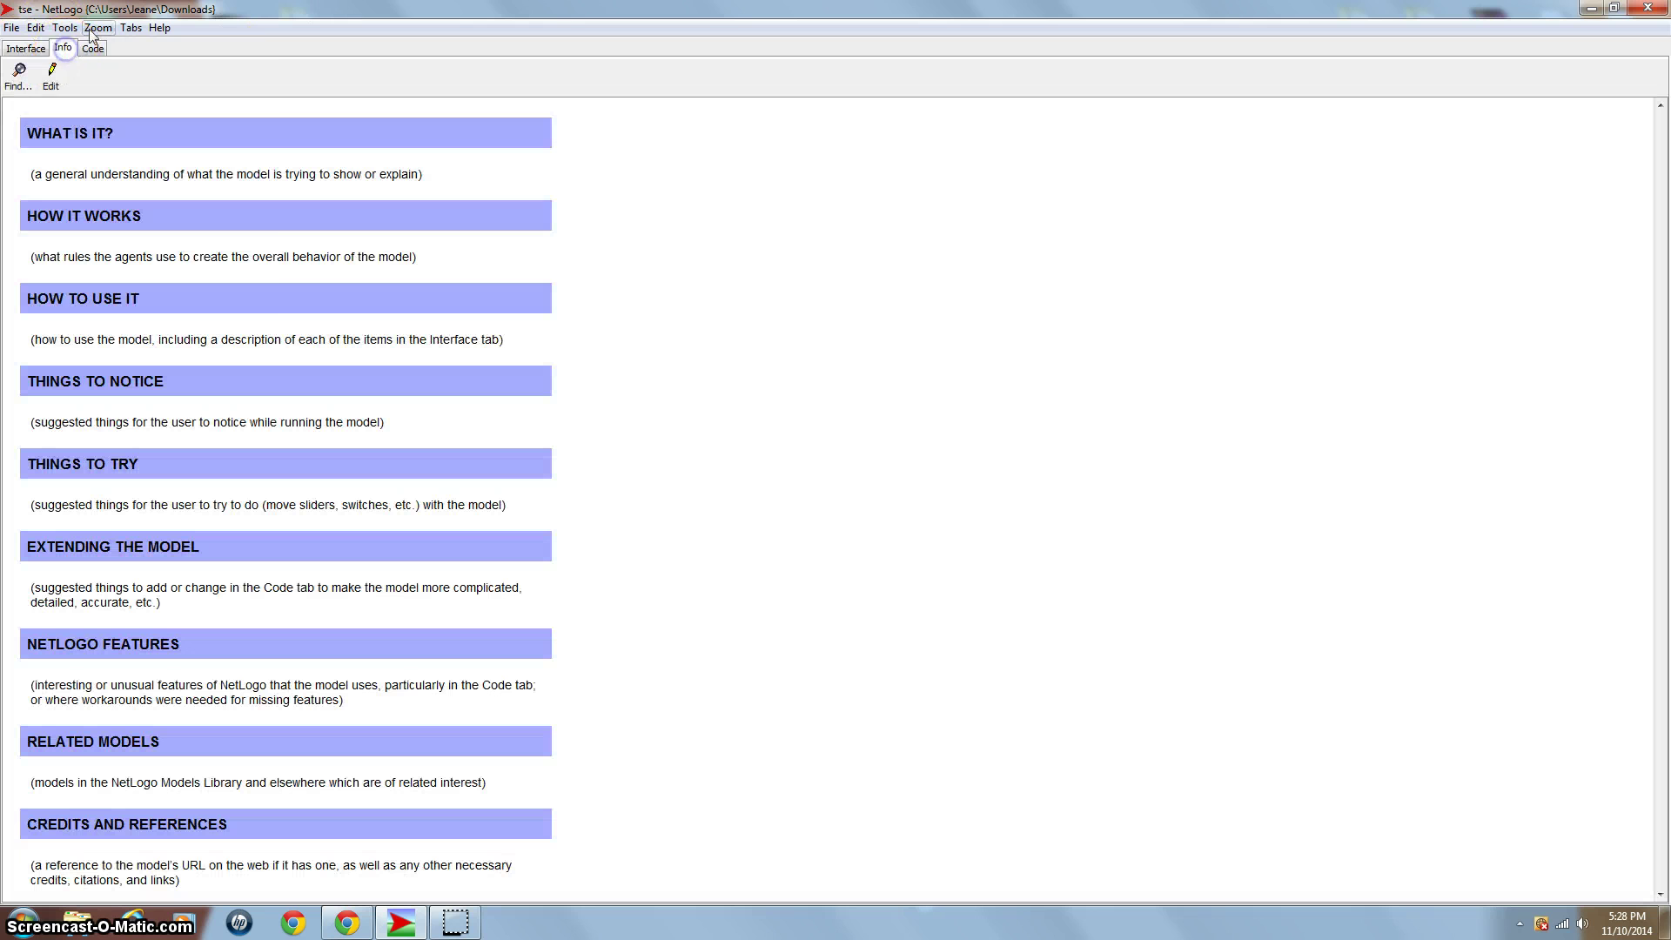
{"action": "left_click", "coordinate": [56, 28]}
{"action": "left_click", "coordinate": [224, 19]}
{"action": "left_click", "coordinate": [33, 49]}
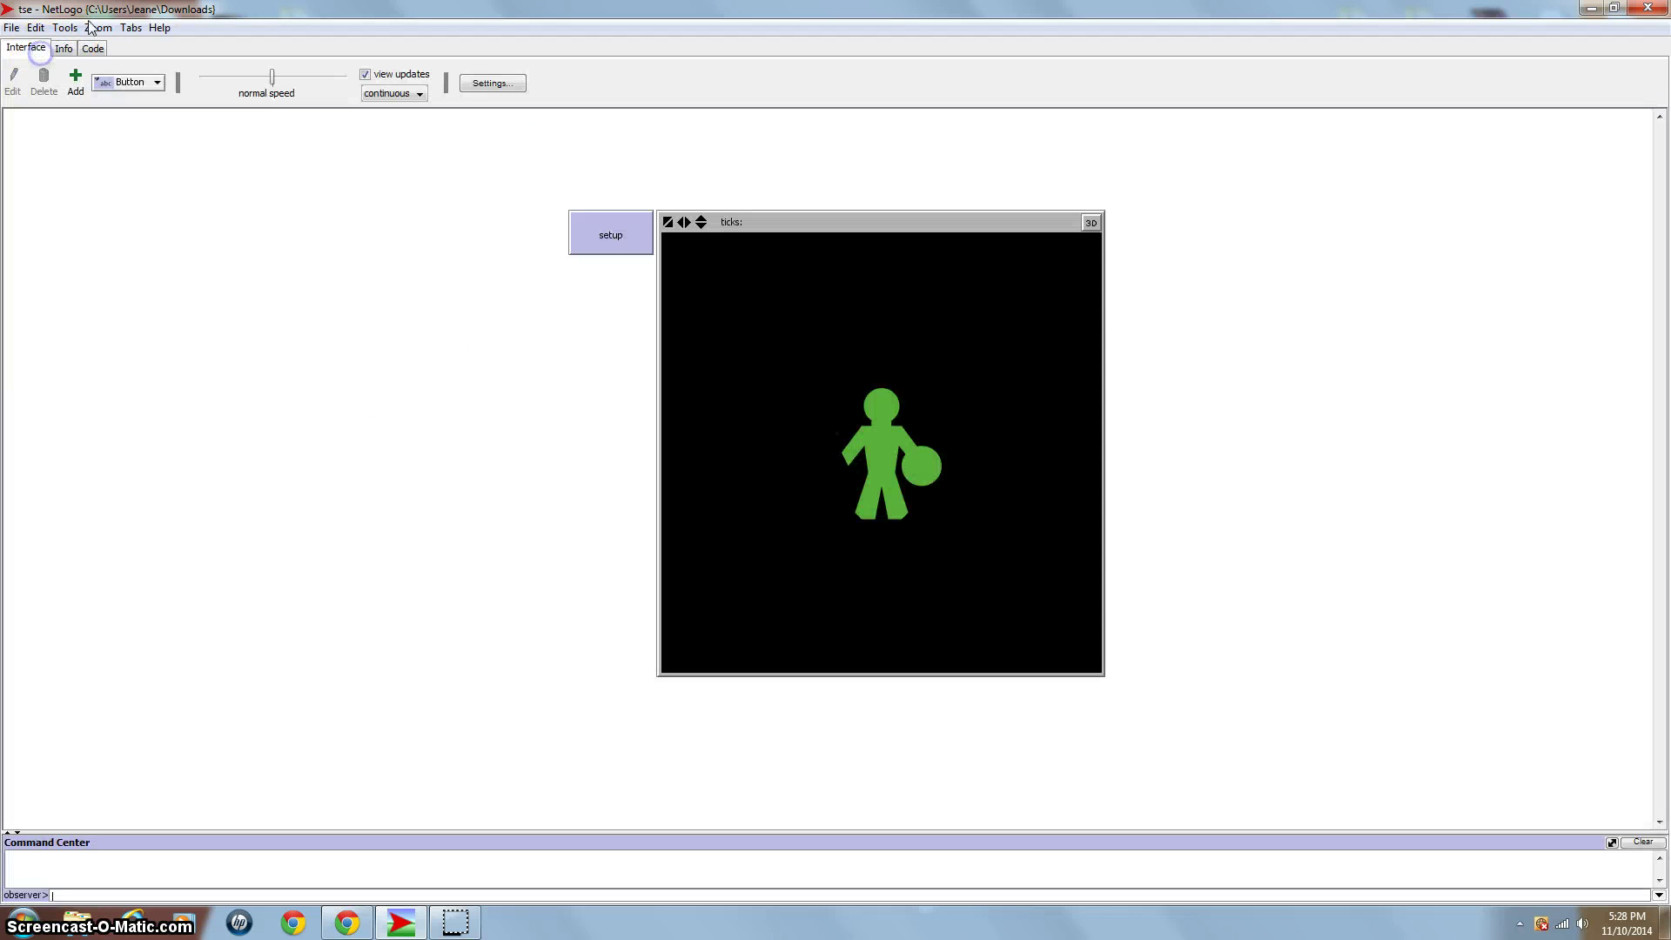
Open the 'basketball player' shape for editing from the Turtle Shapes Editor
{"action": "left_click", "coordinate": [61, 28]}
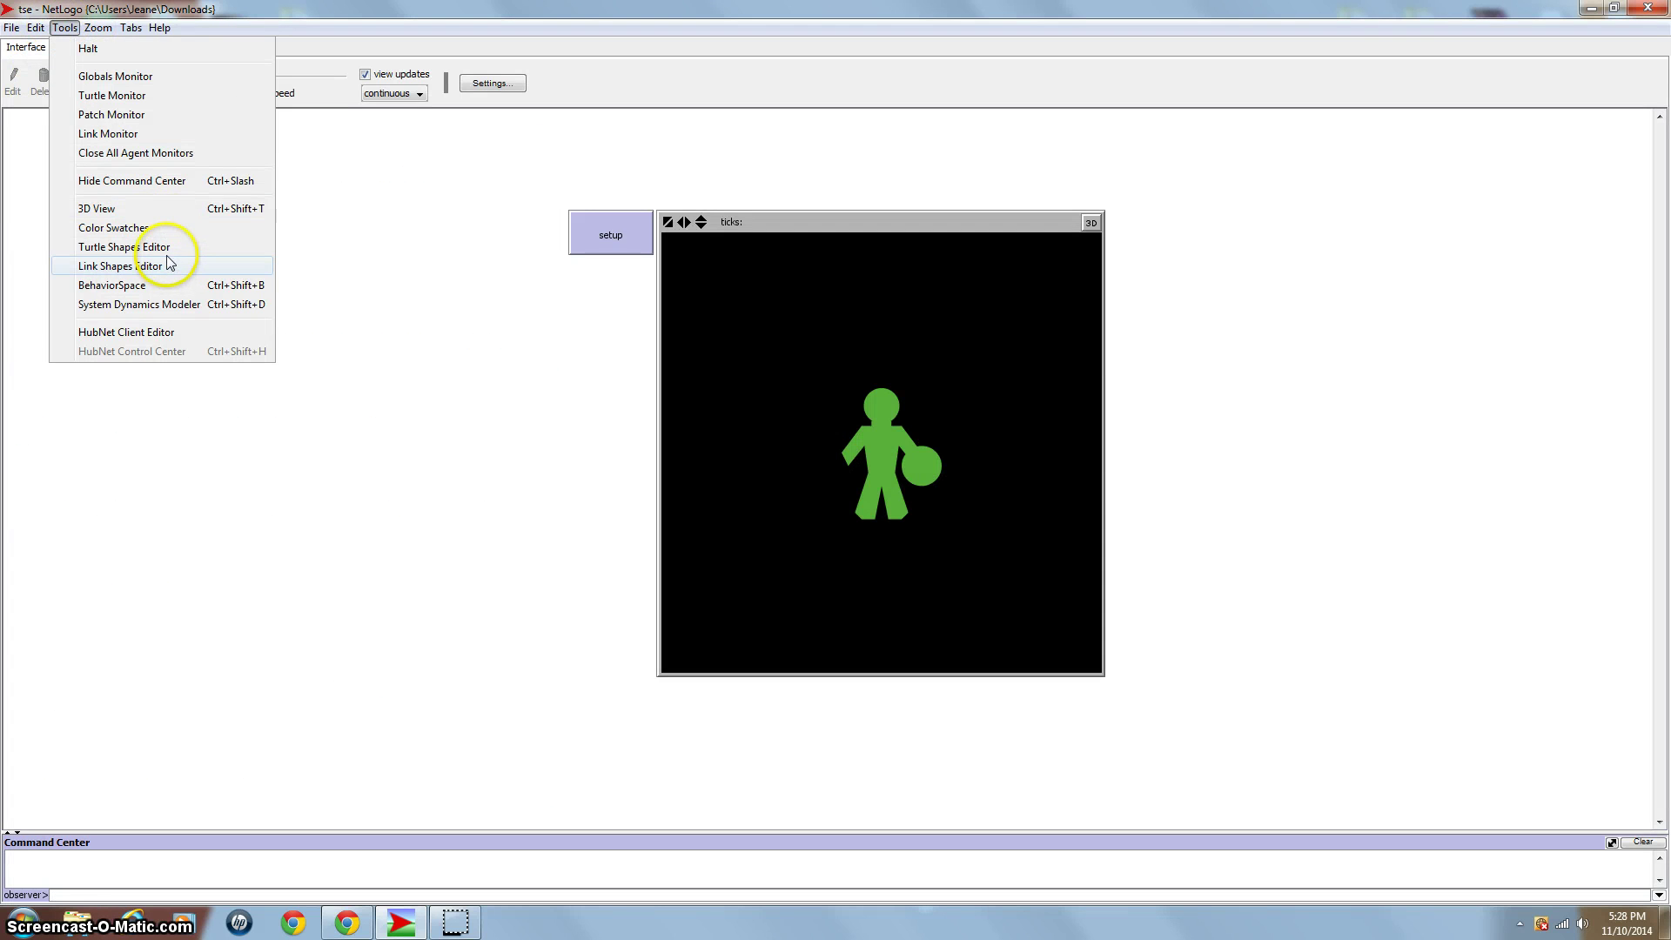
{"action": "left_click", "coordinate": [163, 247]}
{"action": "left_click", "coordinate": [509, 305]}
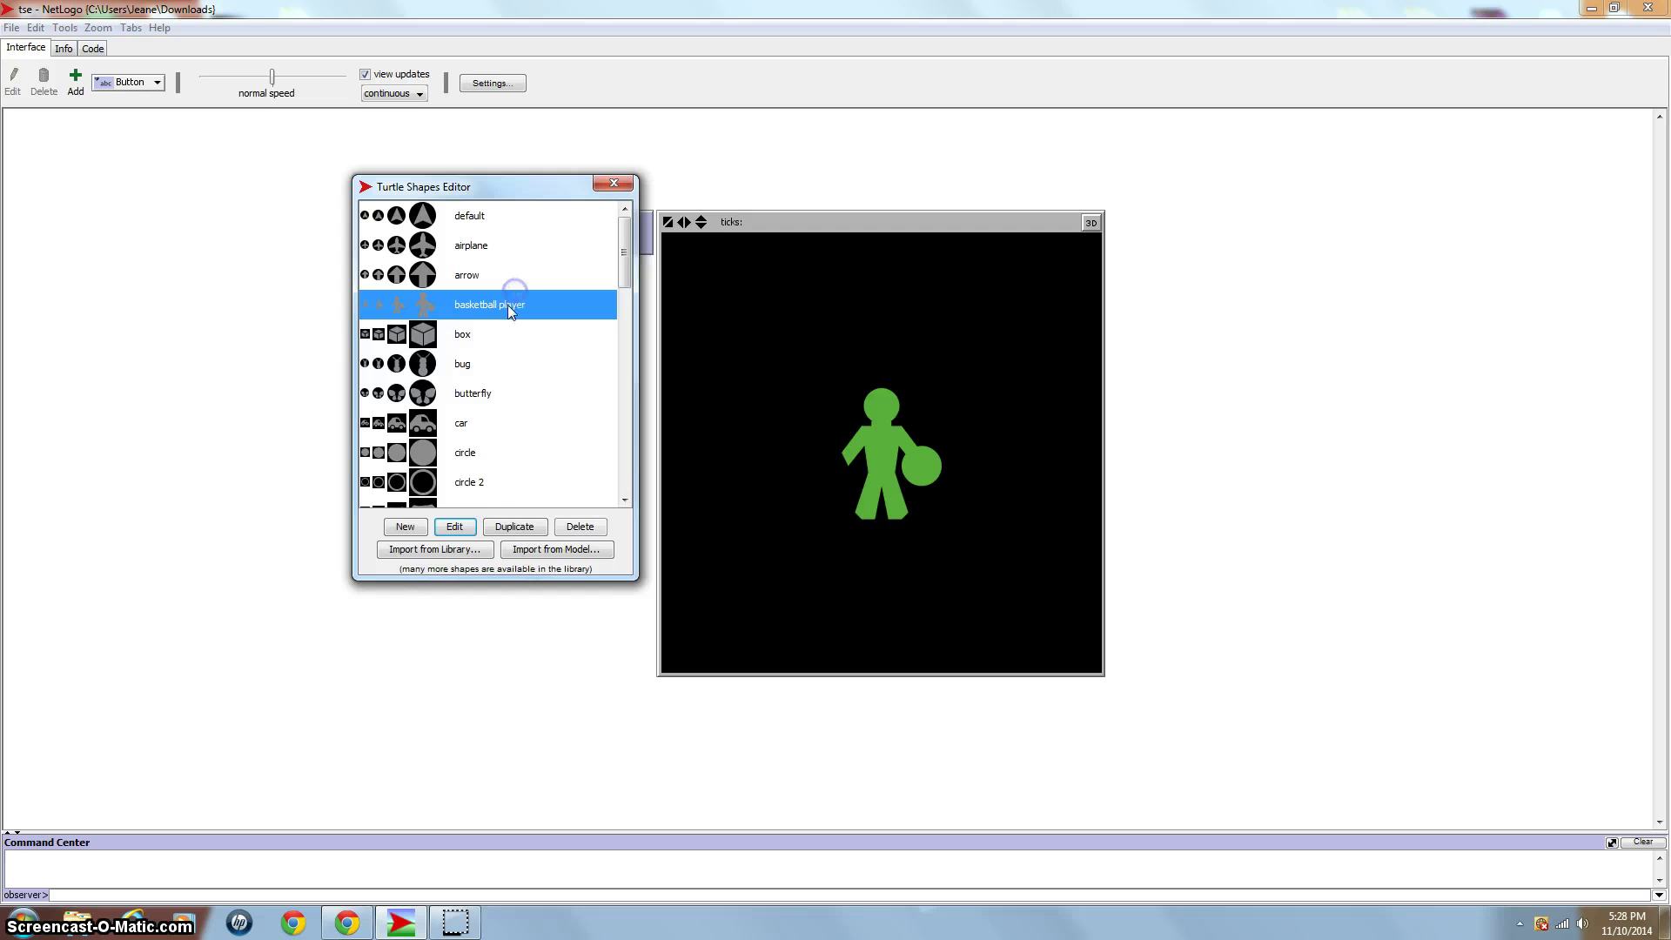
{"action": "left_click", "coordinate": [456, 530]}
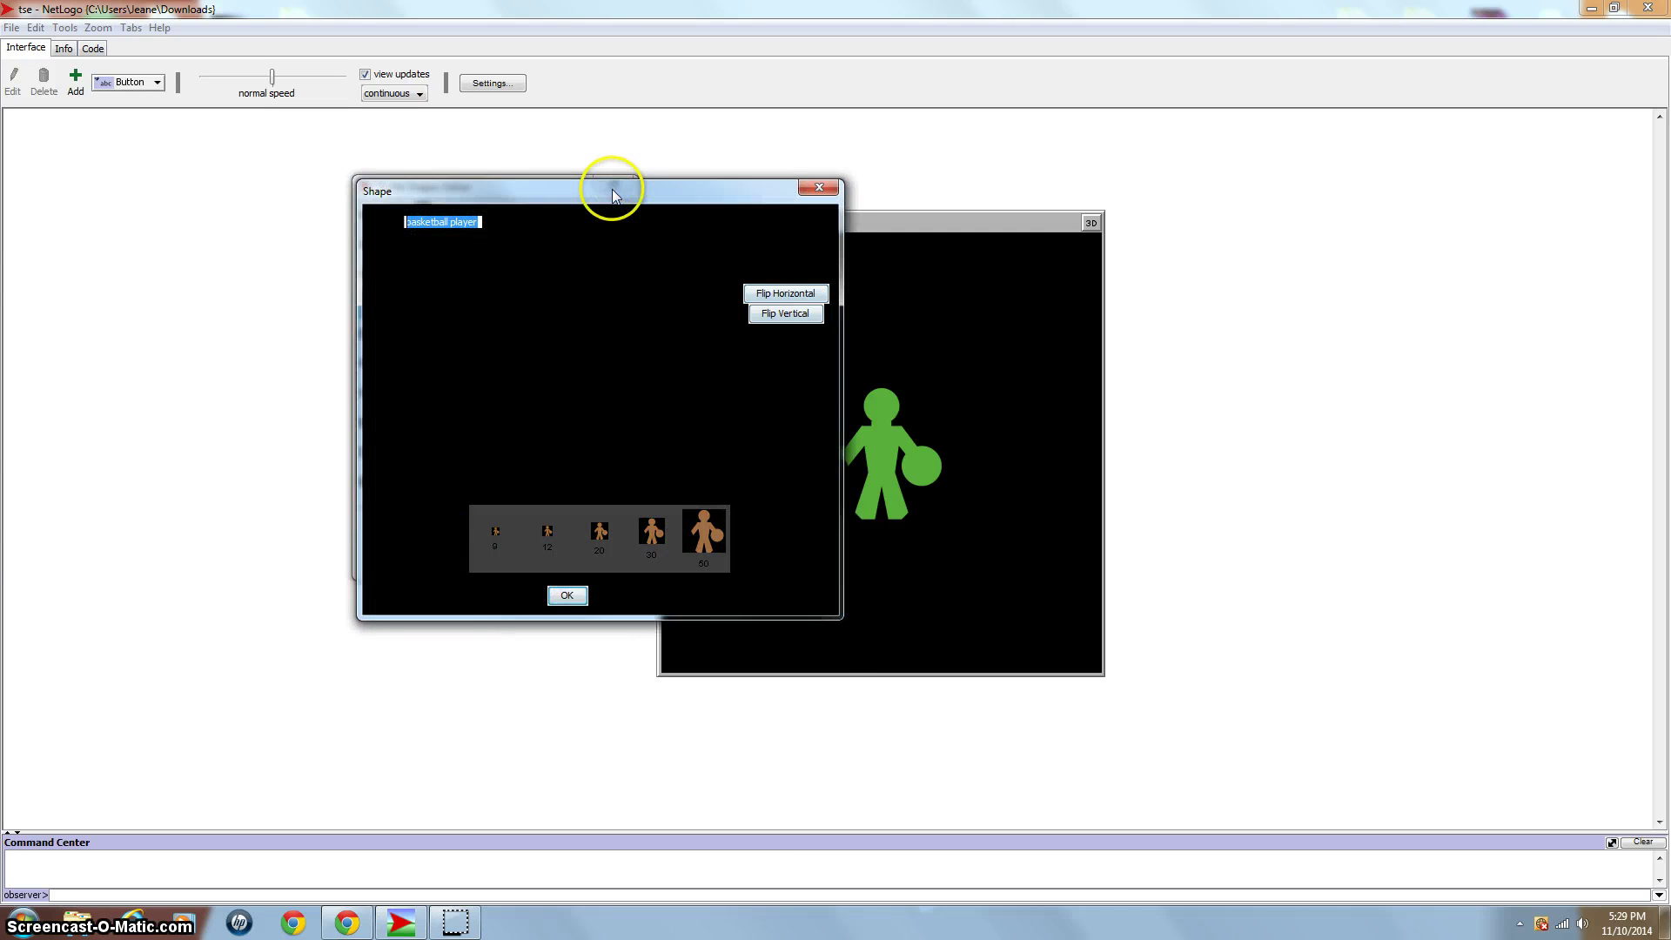
Colour the ball circle orange, leaving the rest of the figure grey
{"action": "left_click_drag", "start_coordinate": [608, 187], "coordinate": [701, 236]}
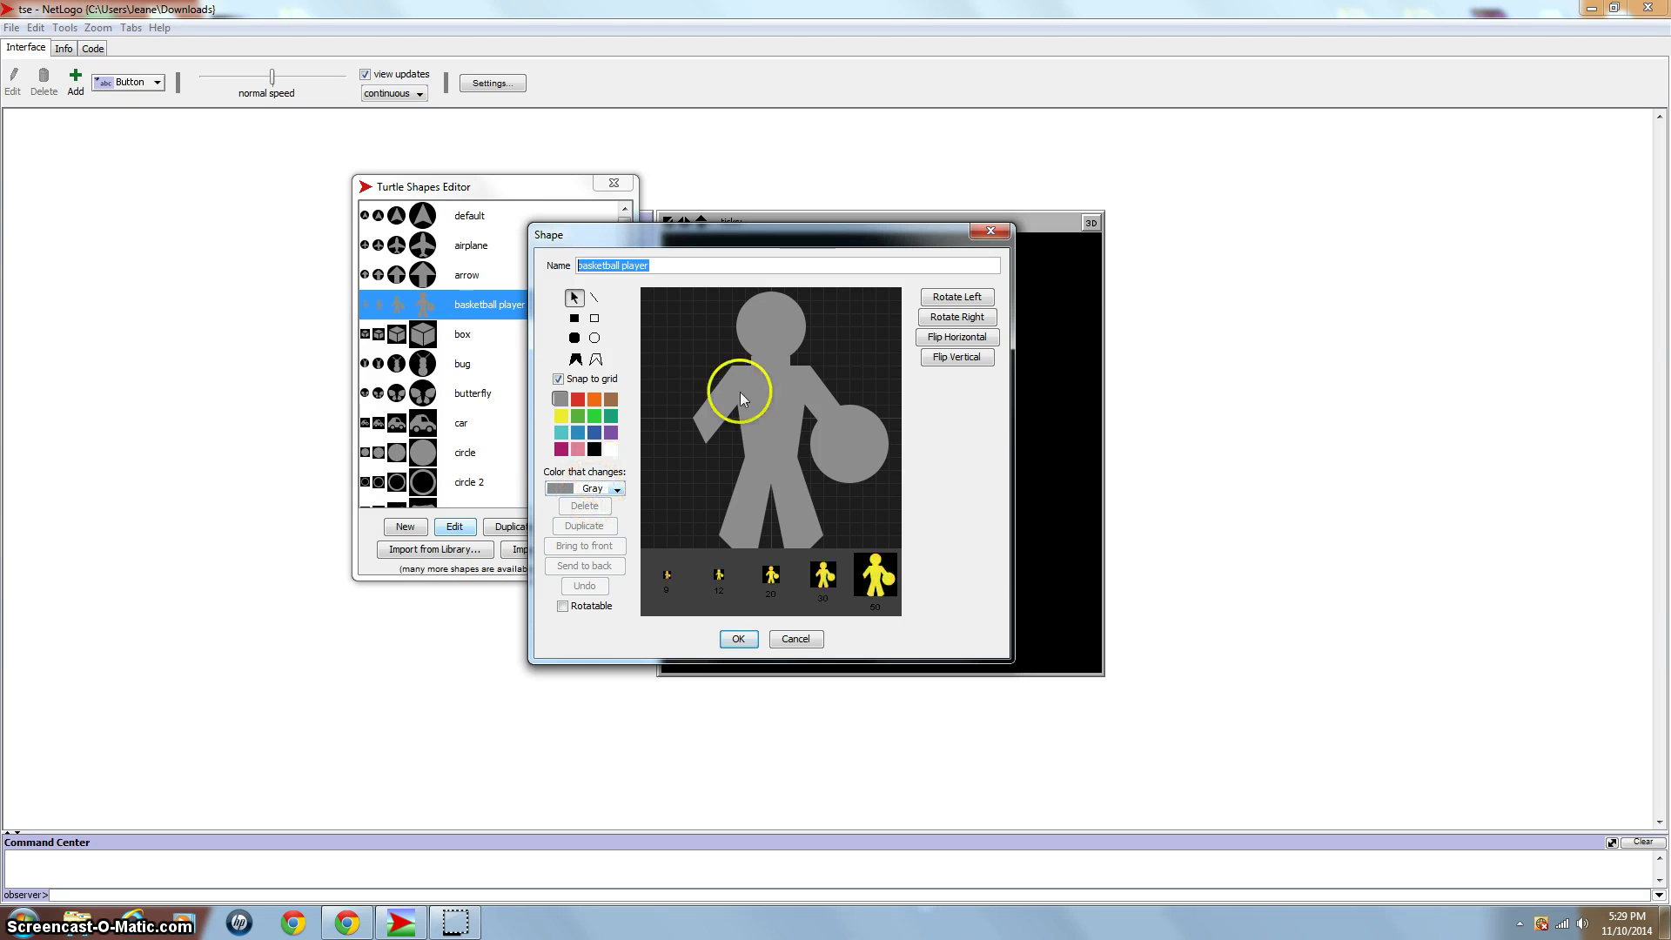
{"action": "left_click", "coordinate": [601, 488]}
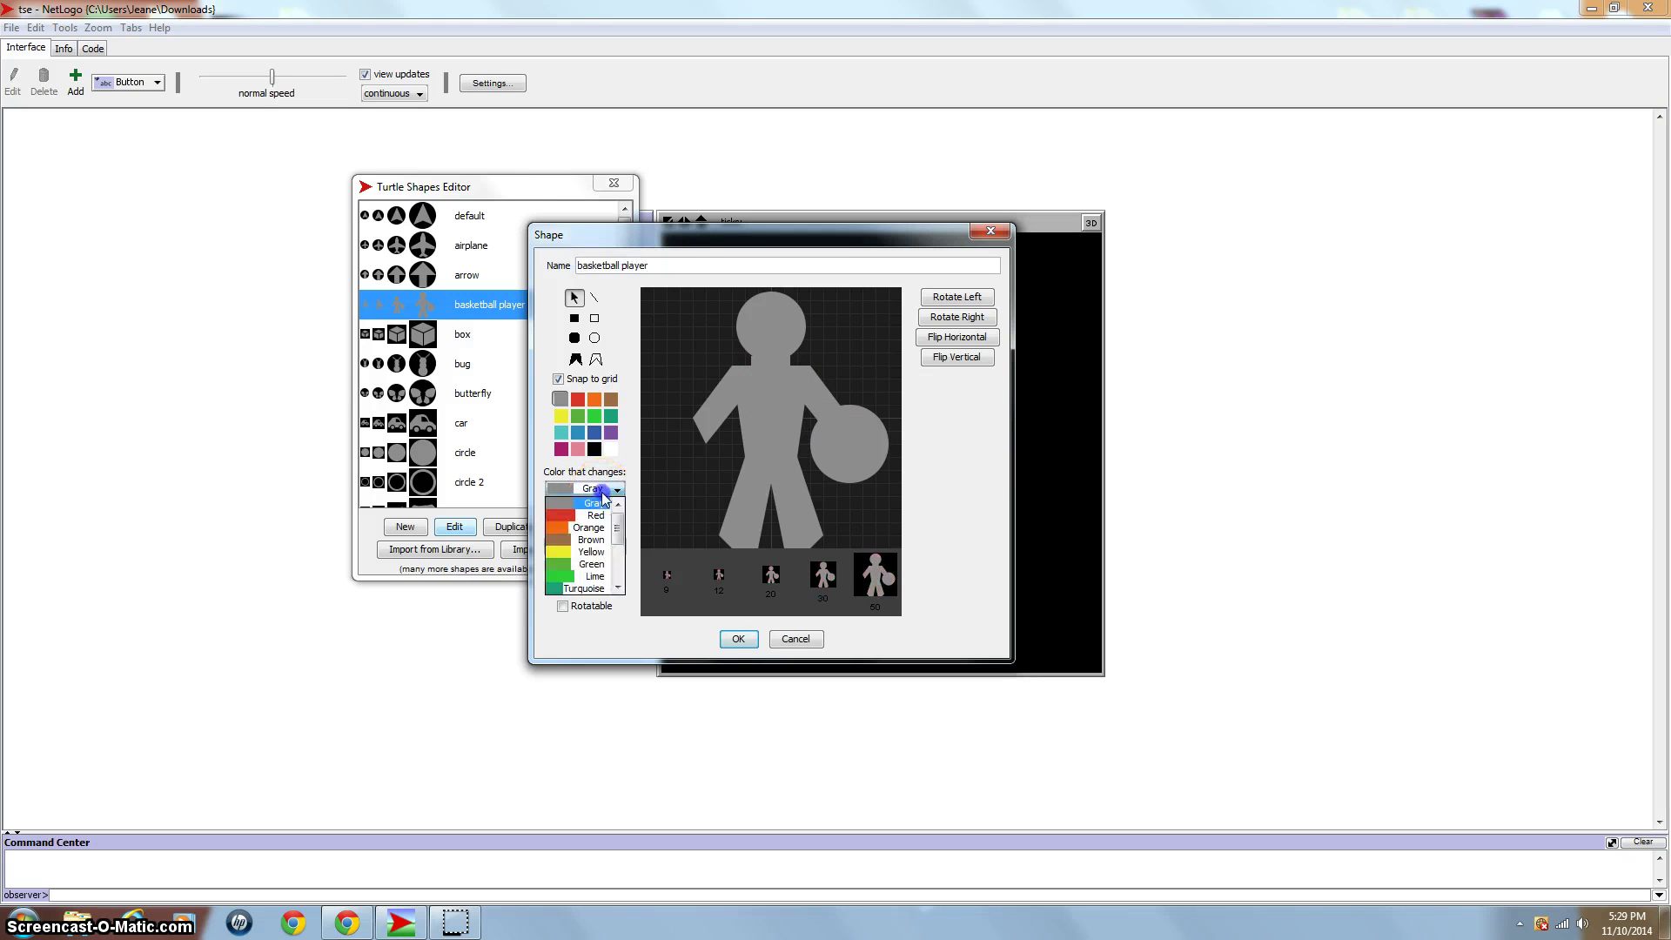
{"action": "left_click", "coordinate": [601, 488]}
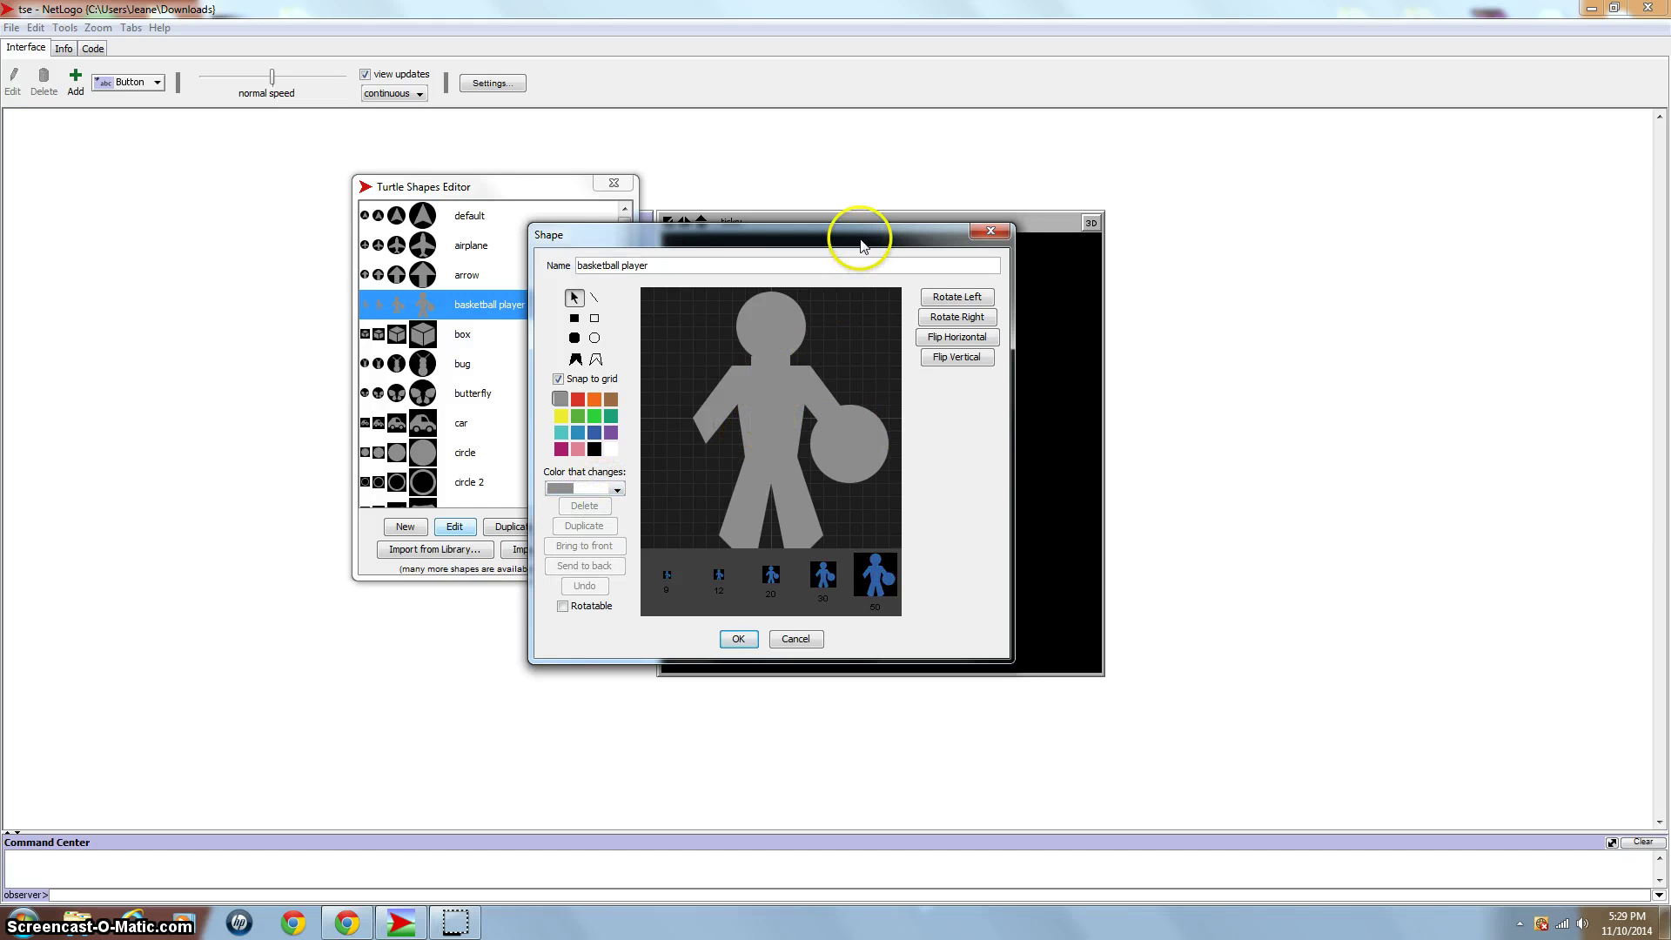
{"action": "left_click_drag", "start_coordinate": [871, 237], "coordinate": [699, 254]}
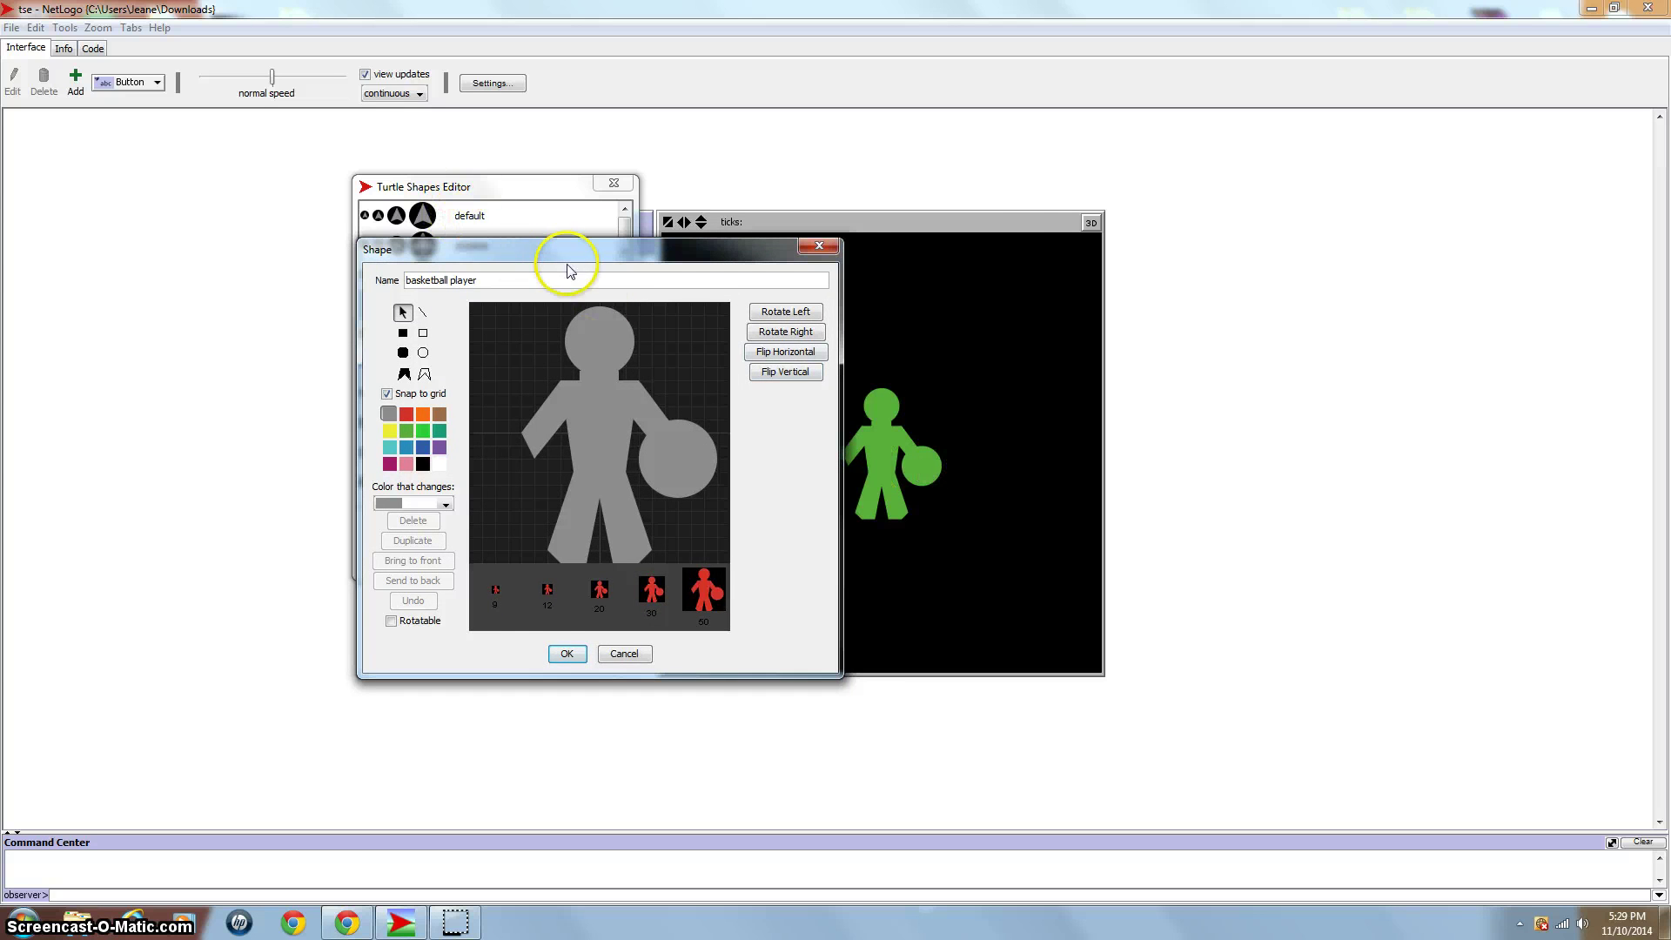
{"action": "left_click_drag", "start_coordinate": [566, 249], "coordinate": [751, 224]}
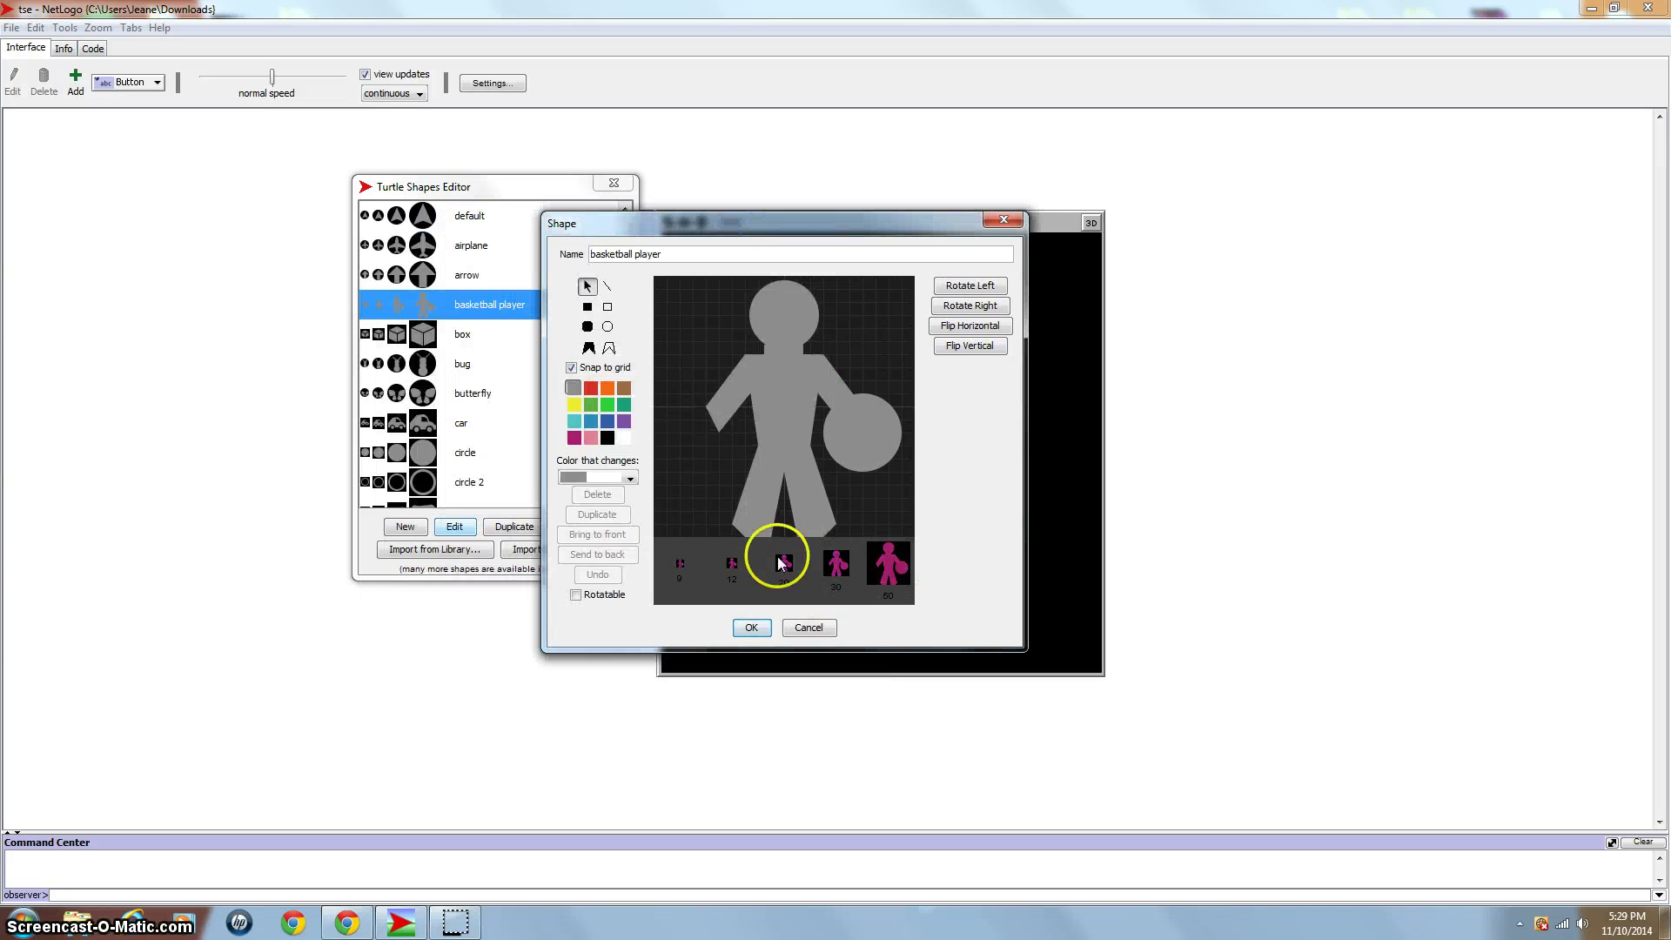
{"action": "left_click", "coordinate": [881, 421]}
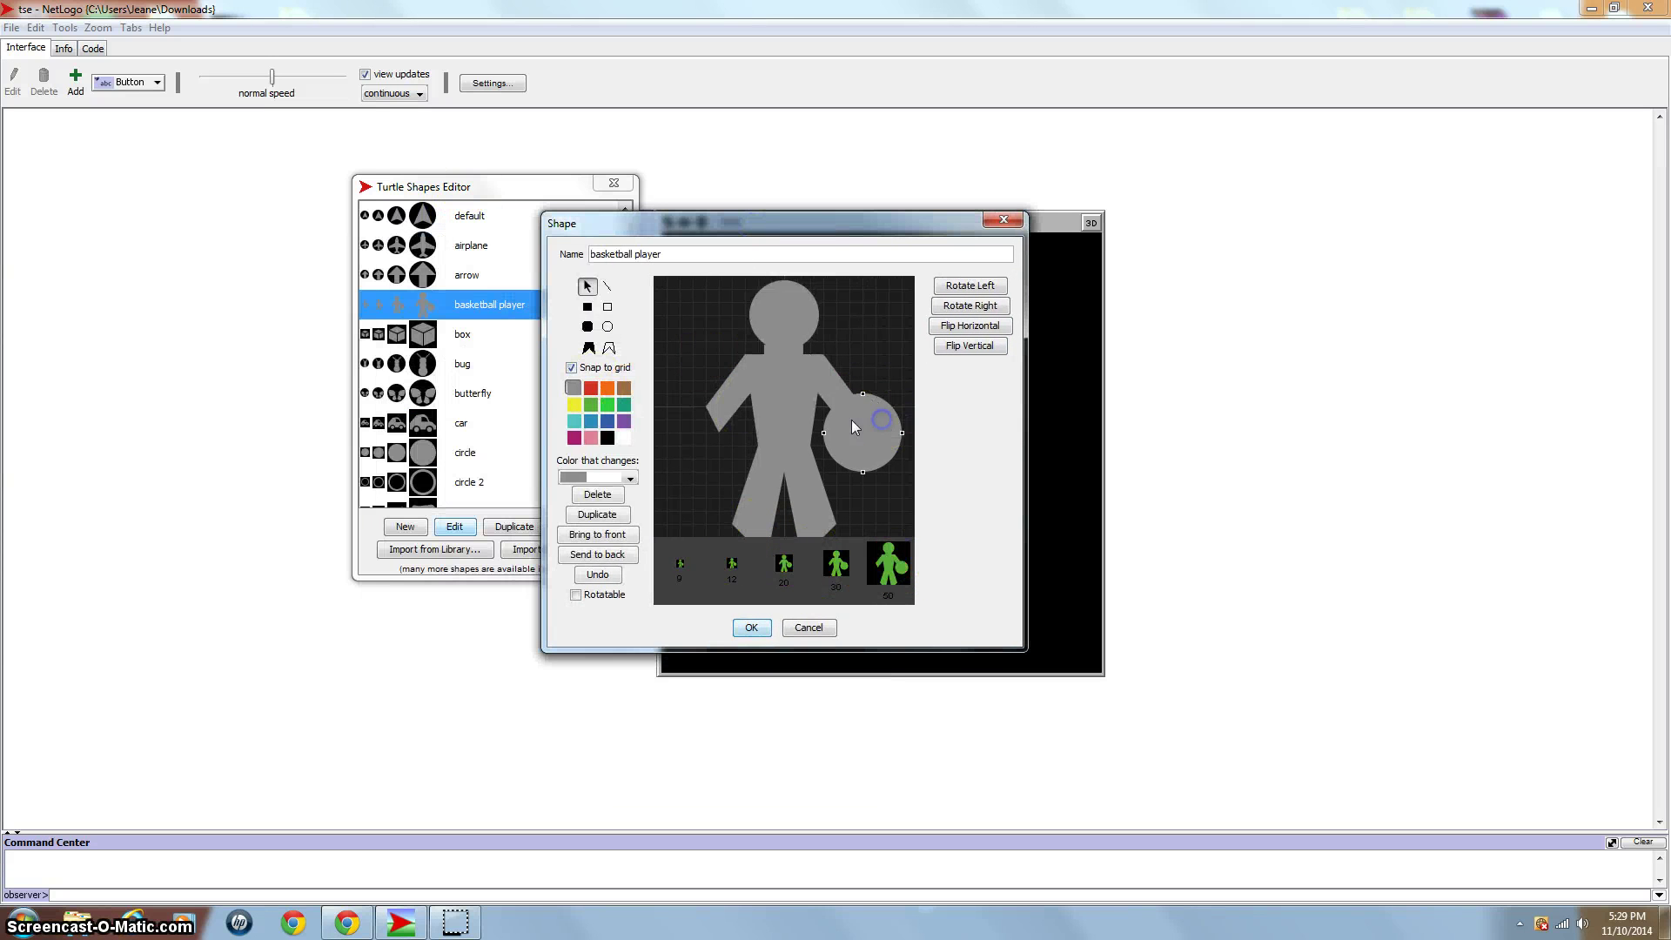
{"action": "left_click", "coordinate": [607, 388]}
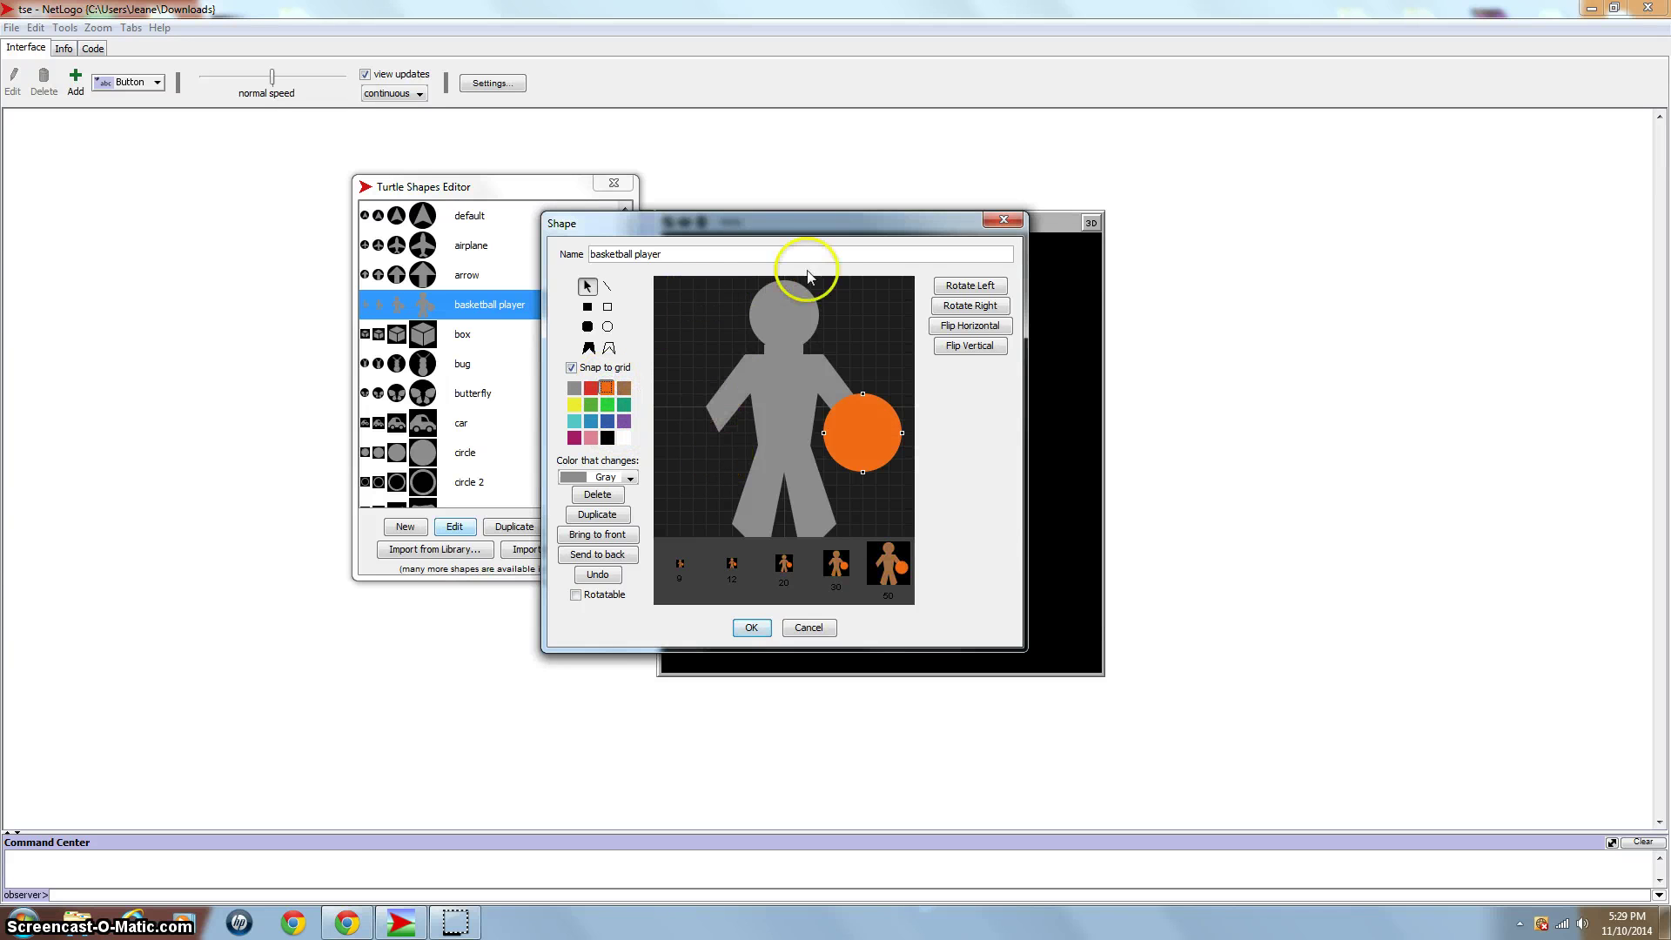
{"action": "left_click_drag", "start_coordinate": [821, 224], "coordinate": [957, 234]}
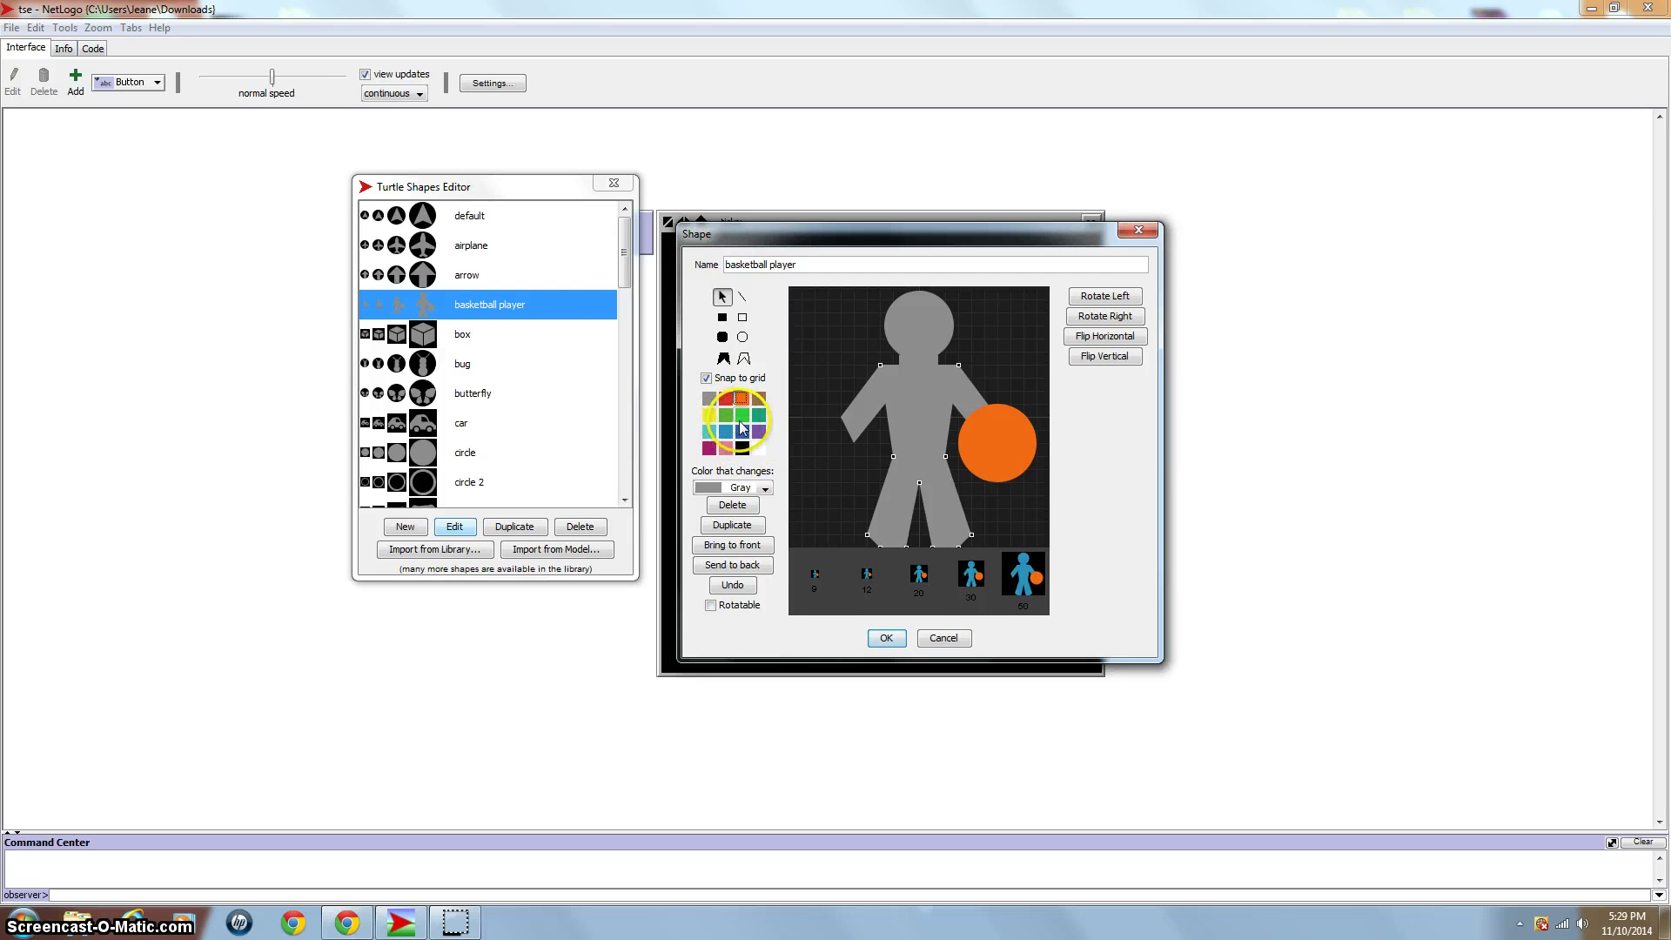
Make the player's body yellow and the head brown
{"action": "left_click", "coordinate": [742, 417]}
{"action": "left_click_drag", "start_coordinate": [1027, 231], "coordinate": [1035, 299]}
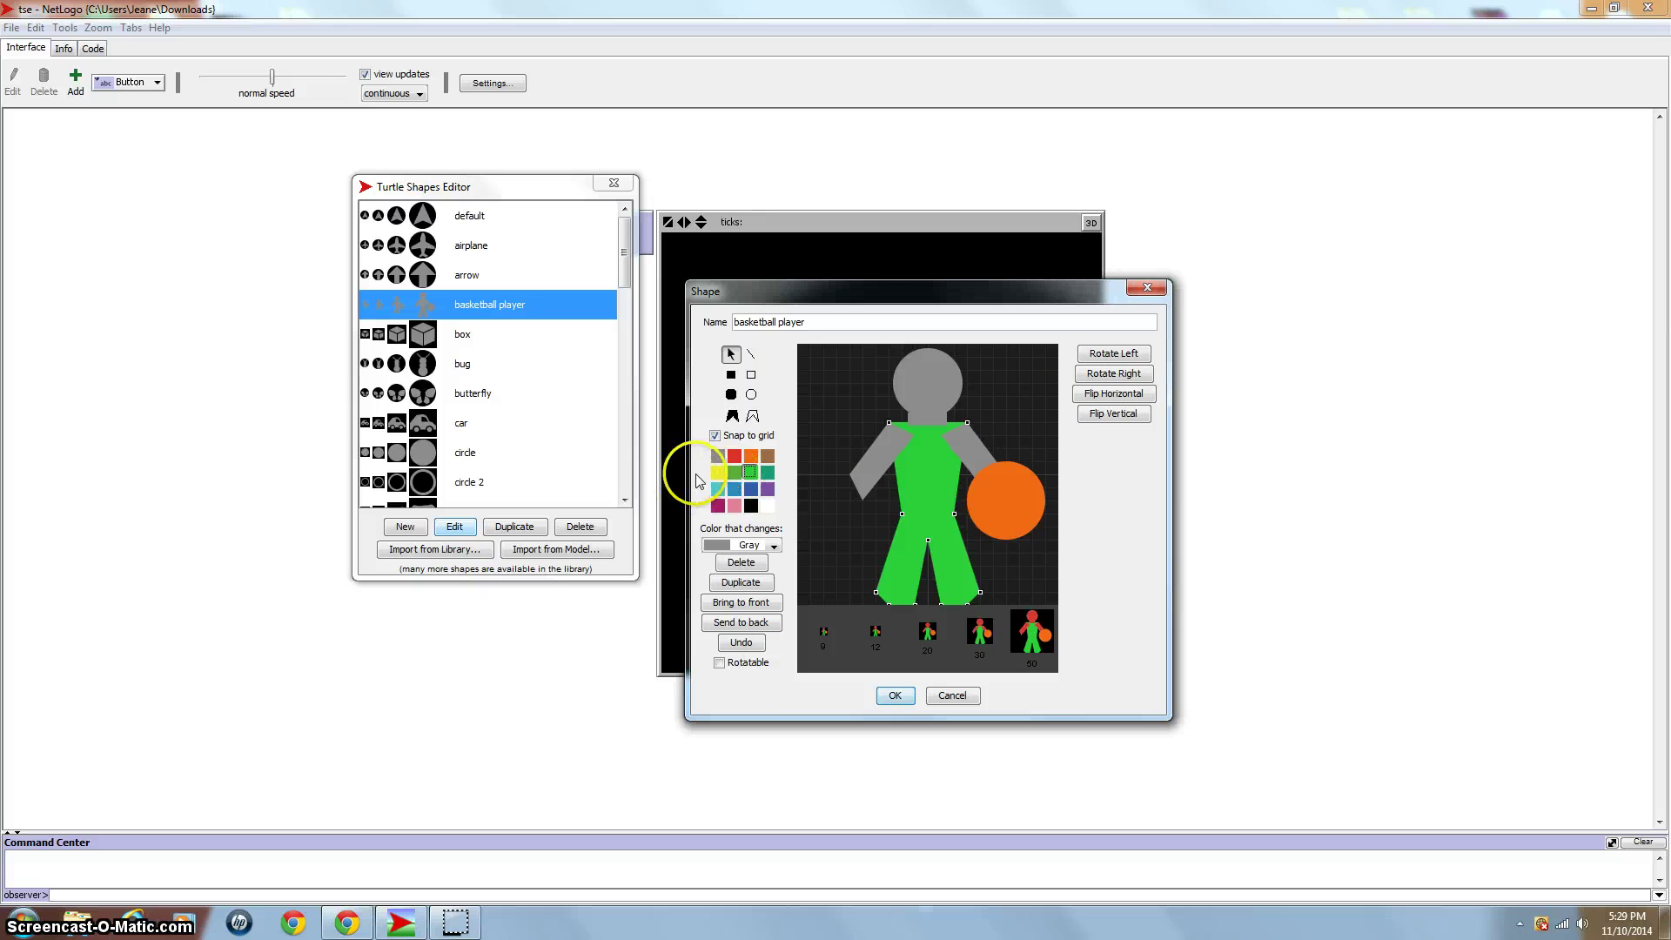
{"action": "left_click", "coordinate": [723, 469]}
{"action": "left_click", "coordinate": [963, 447]}
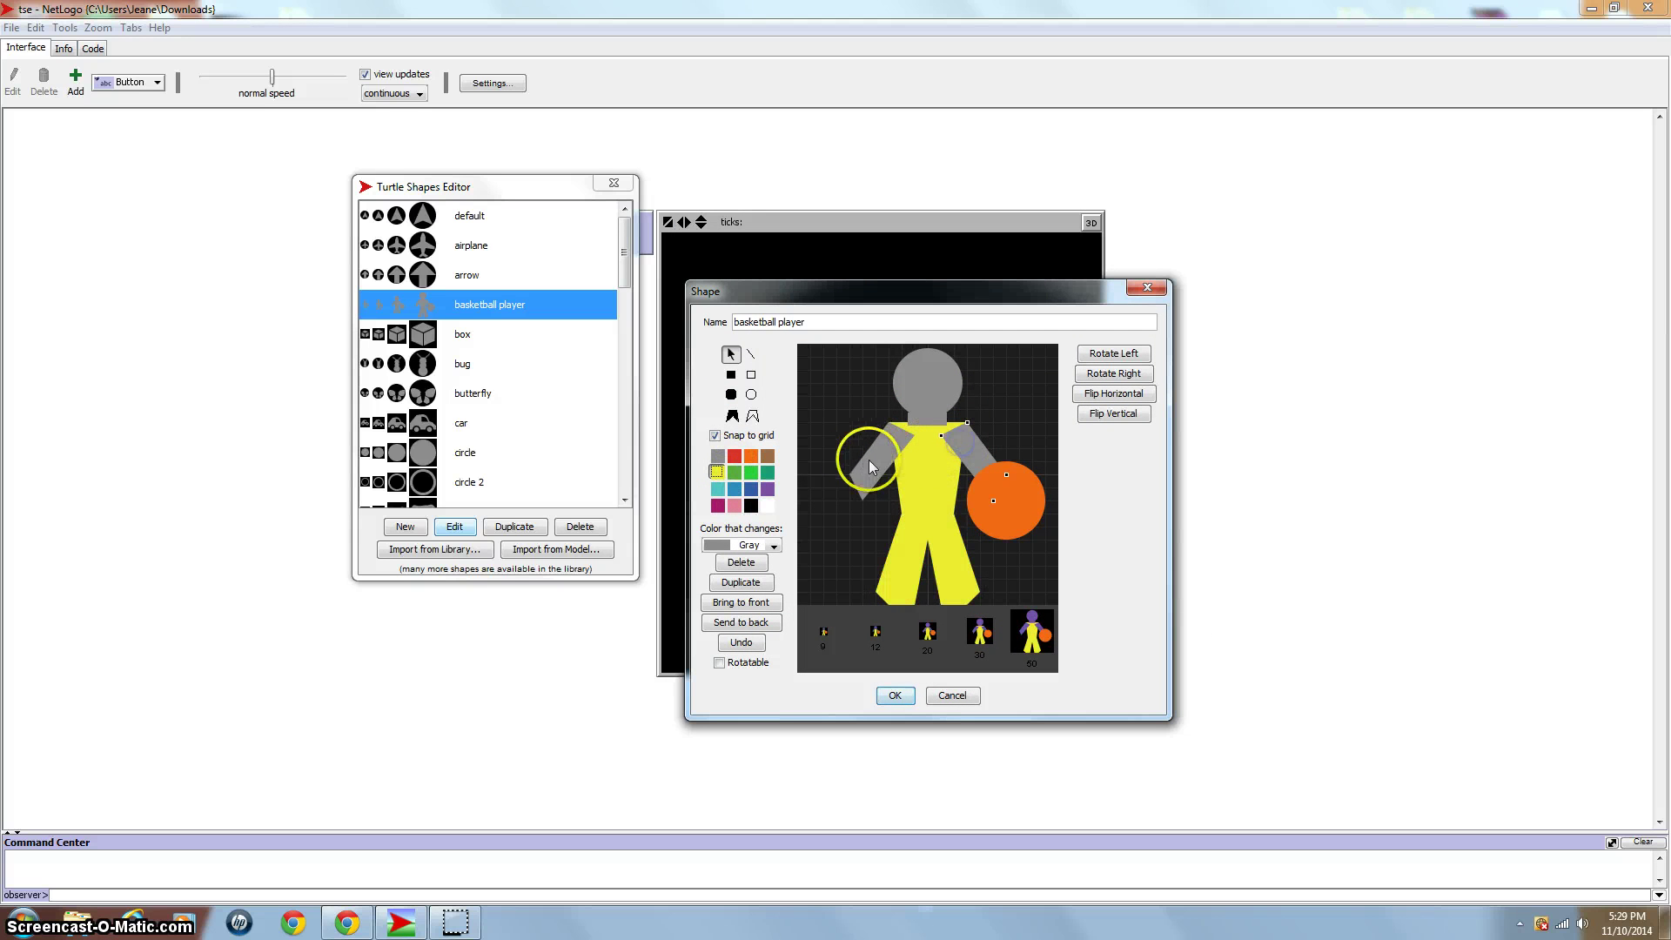
{"action": "left_click", "coordinate": [767, 455]}
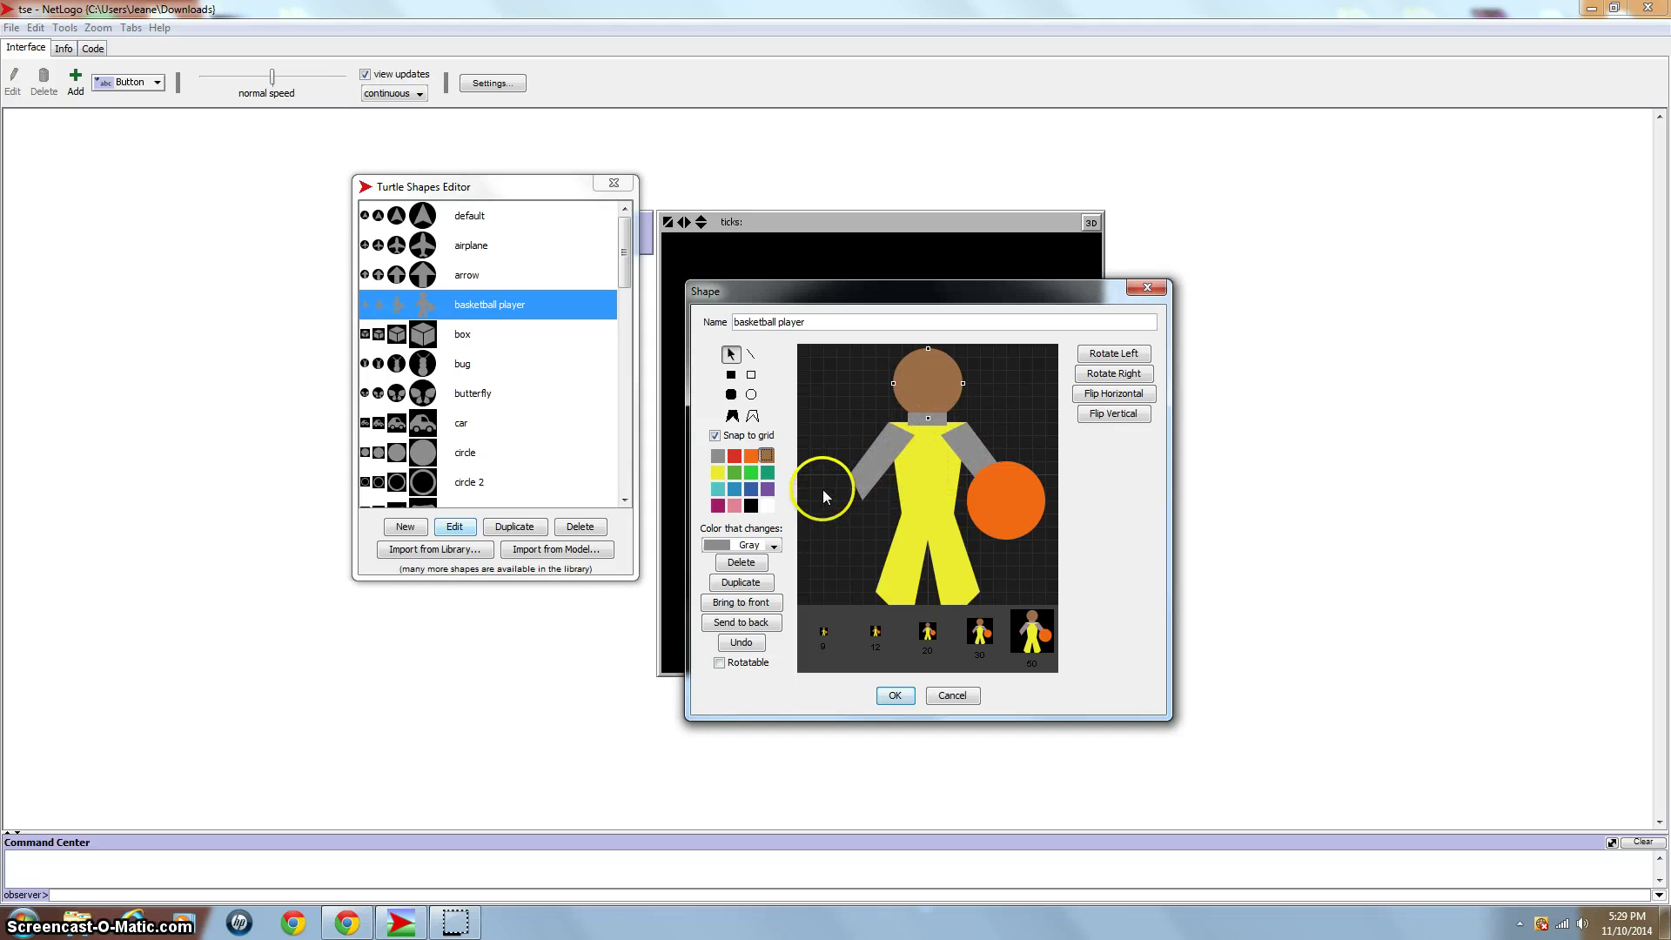
Send the left and right arms behind the body
{"action": "left_click", "coordinate": [870, 488]}
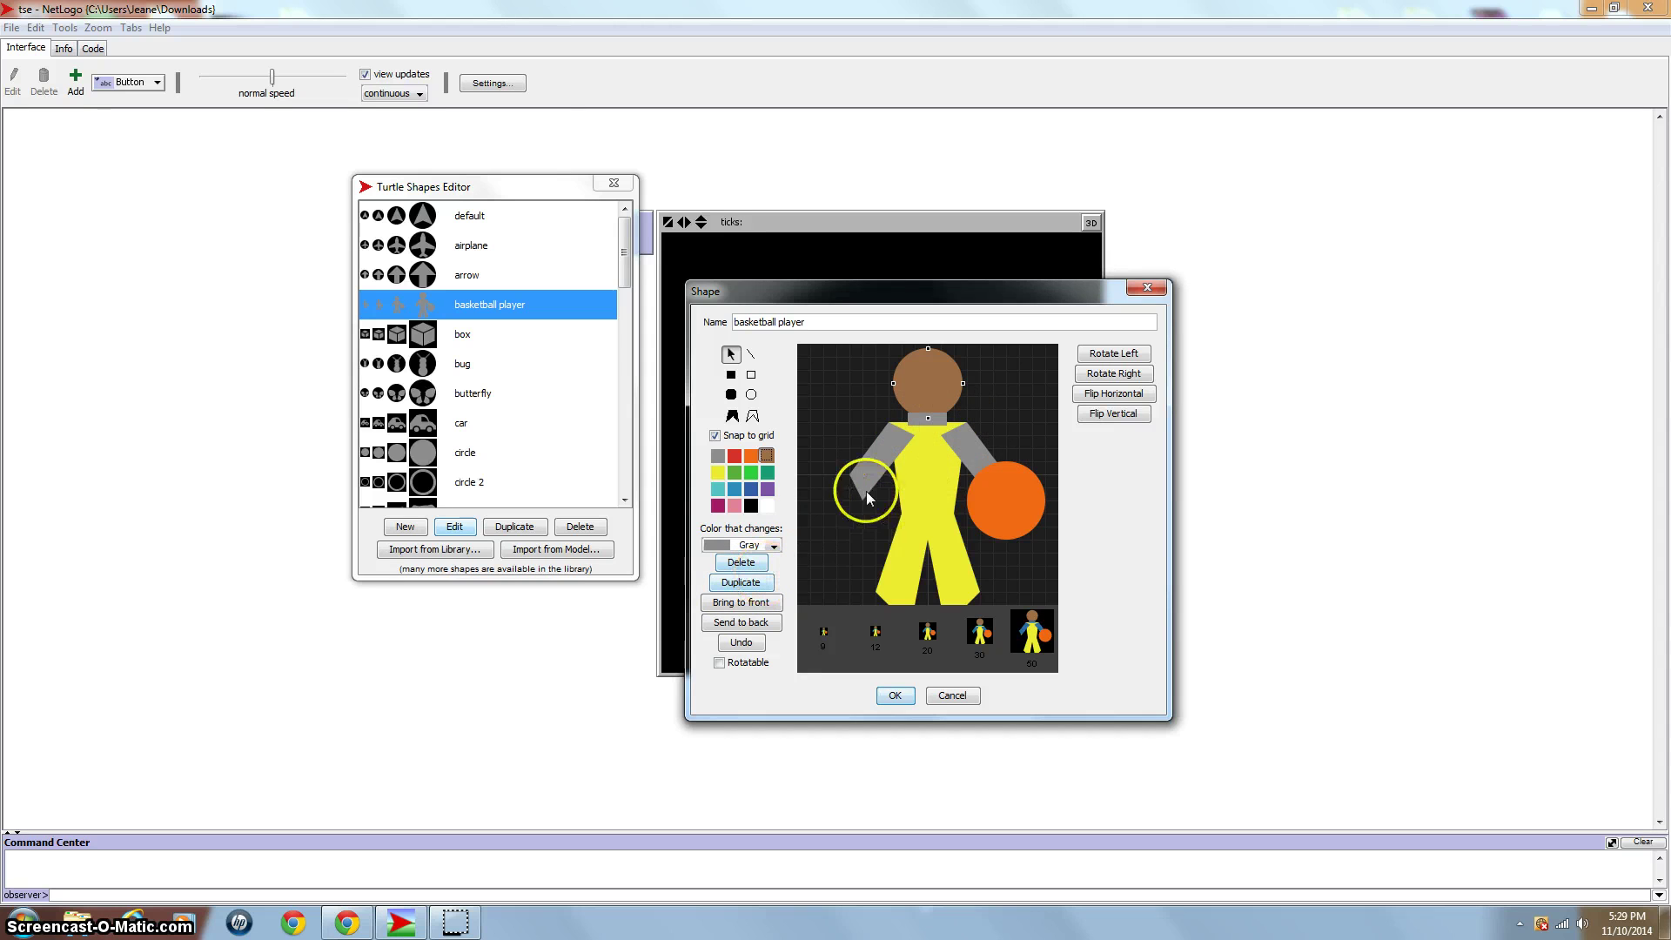
{"action": "left_click", "coordinate": [740, 621]}
{"action": "left_click", "coordinate": [993, 499]}
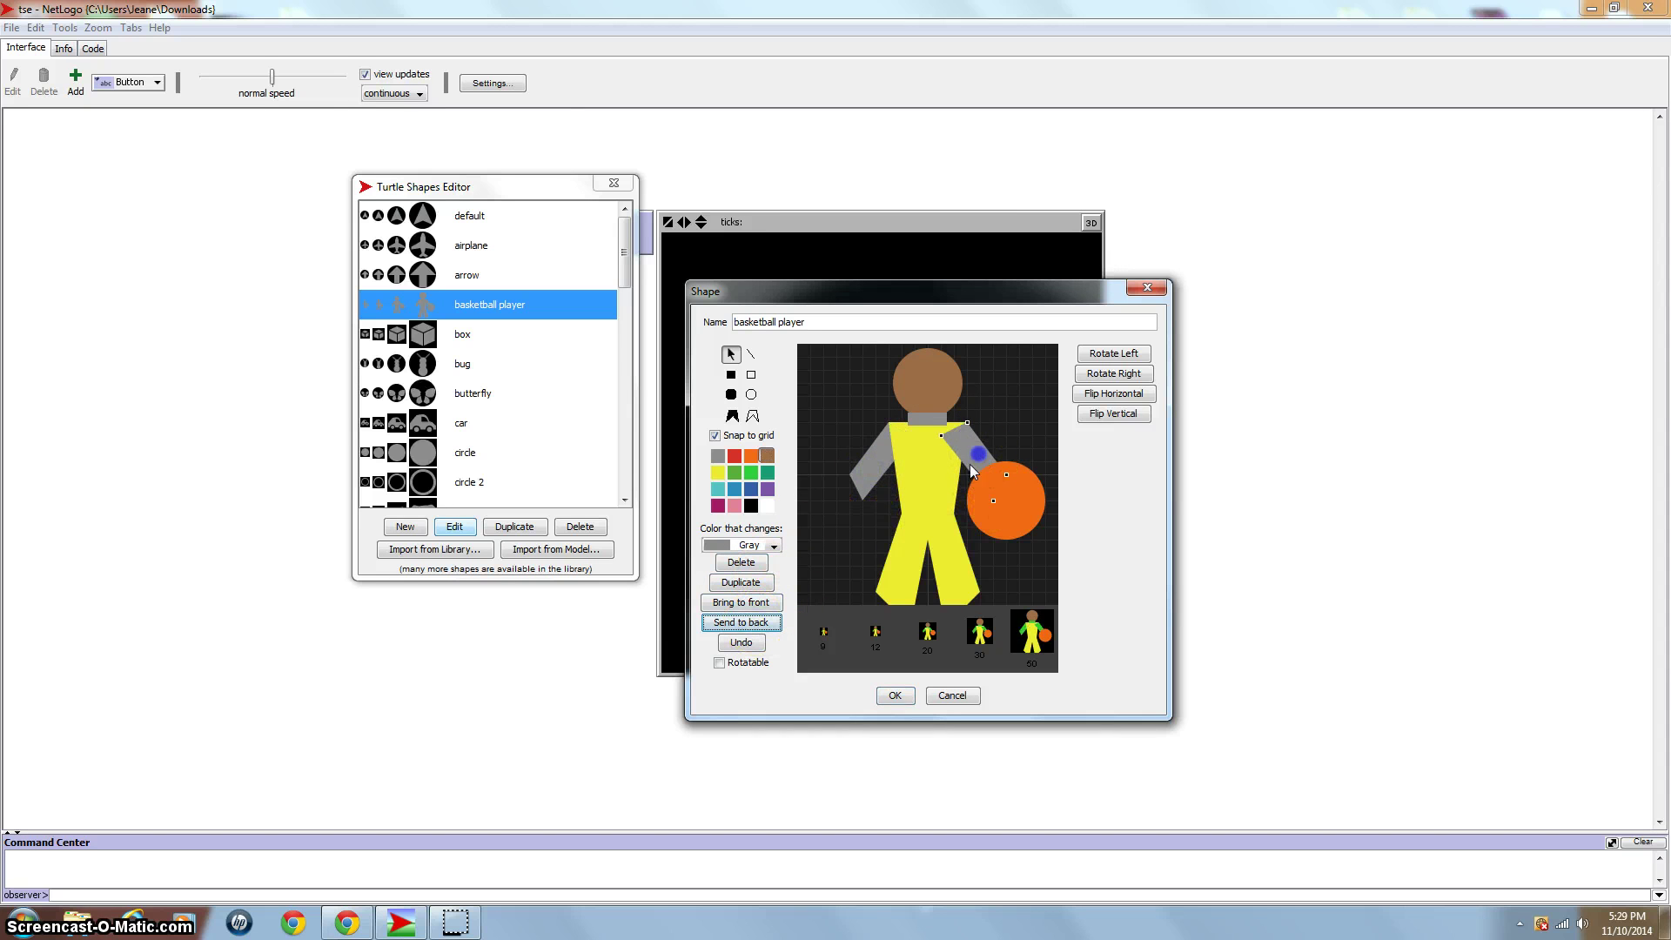
{"action": "left_click", "coordinate": [753, 623]}
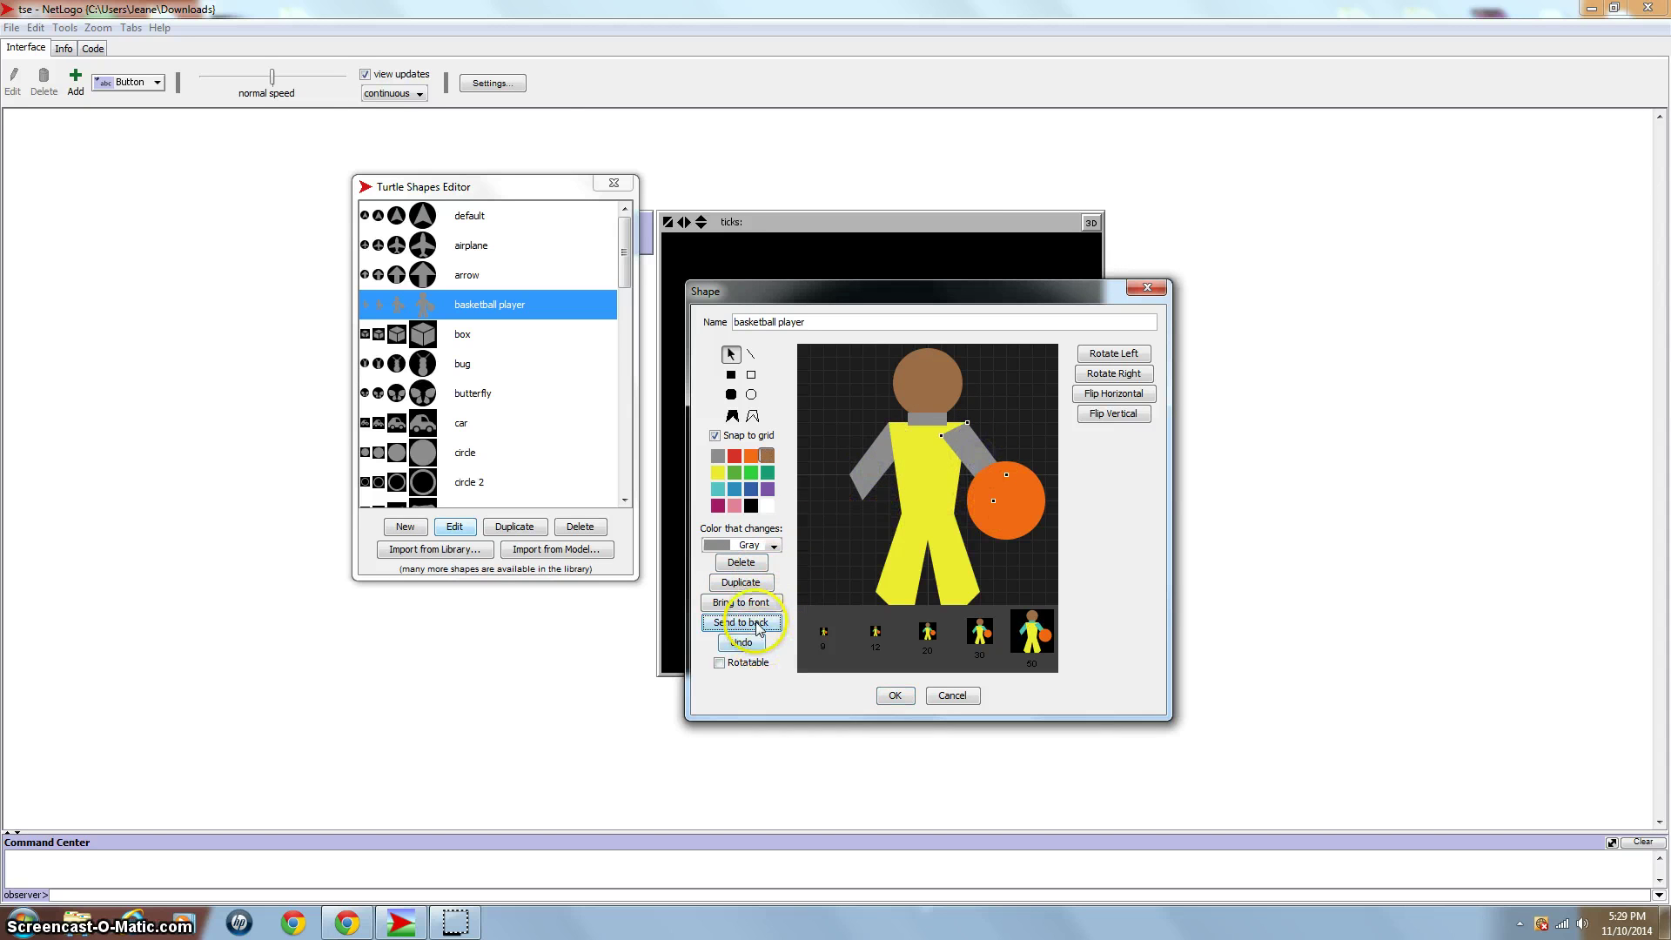
Rotate the selected arm four times and try flipping it back and forth
{"action": "left_click", "coordinate": [1121, 374]}
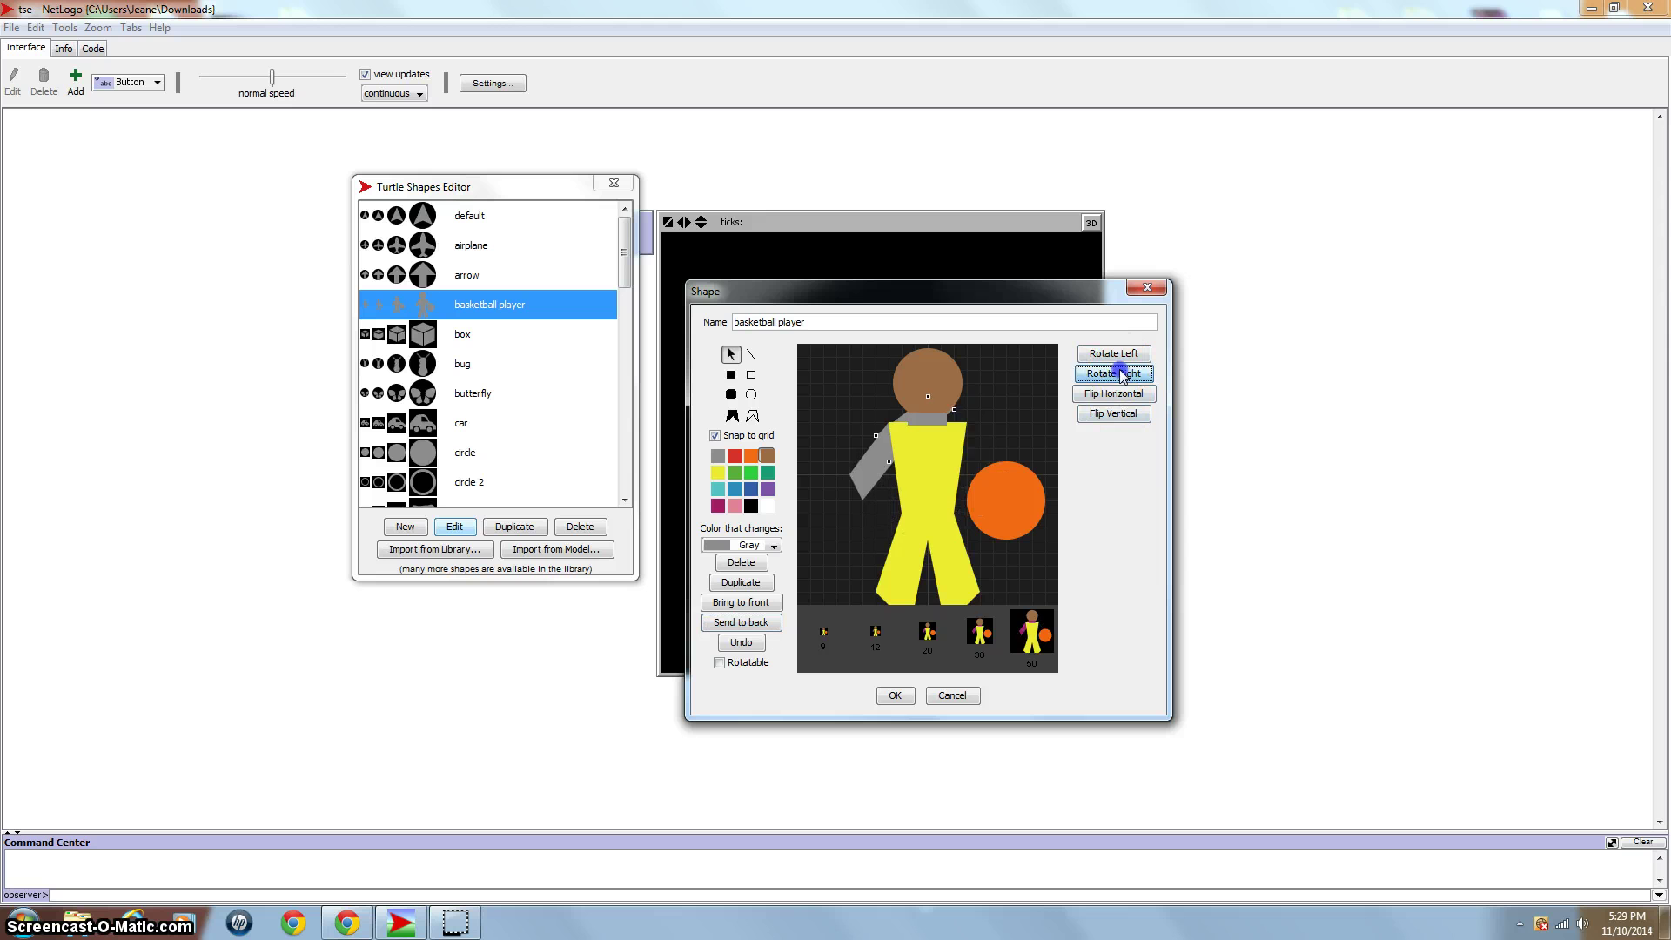
{"action": "left_click", "coordinate": [1121, 374]}
{"action": "left_click", "coordinate": [1121, 375]}
{"action": "left_click", "coordinate": [1121, 374]}
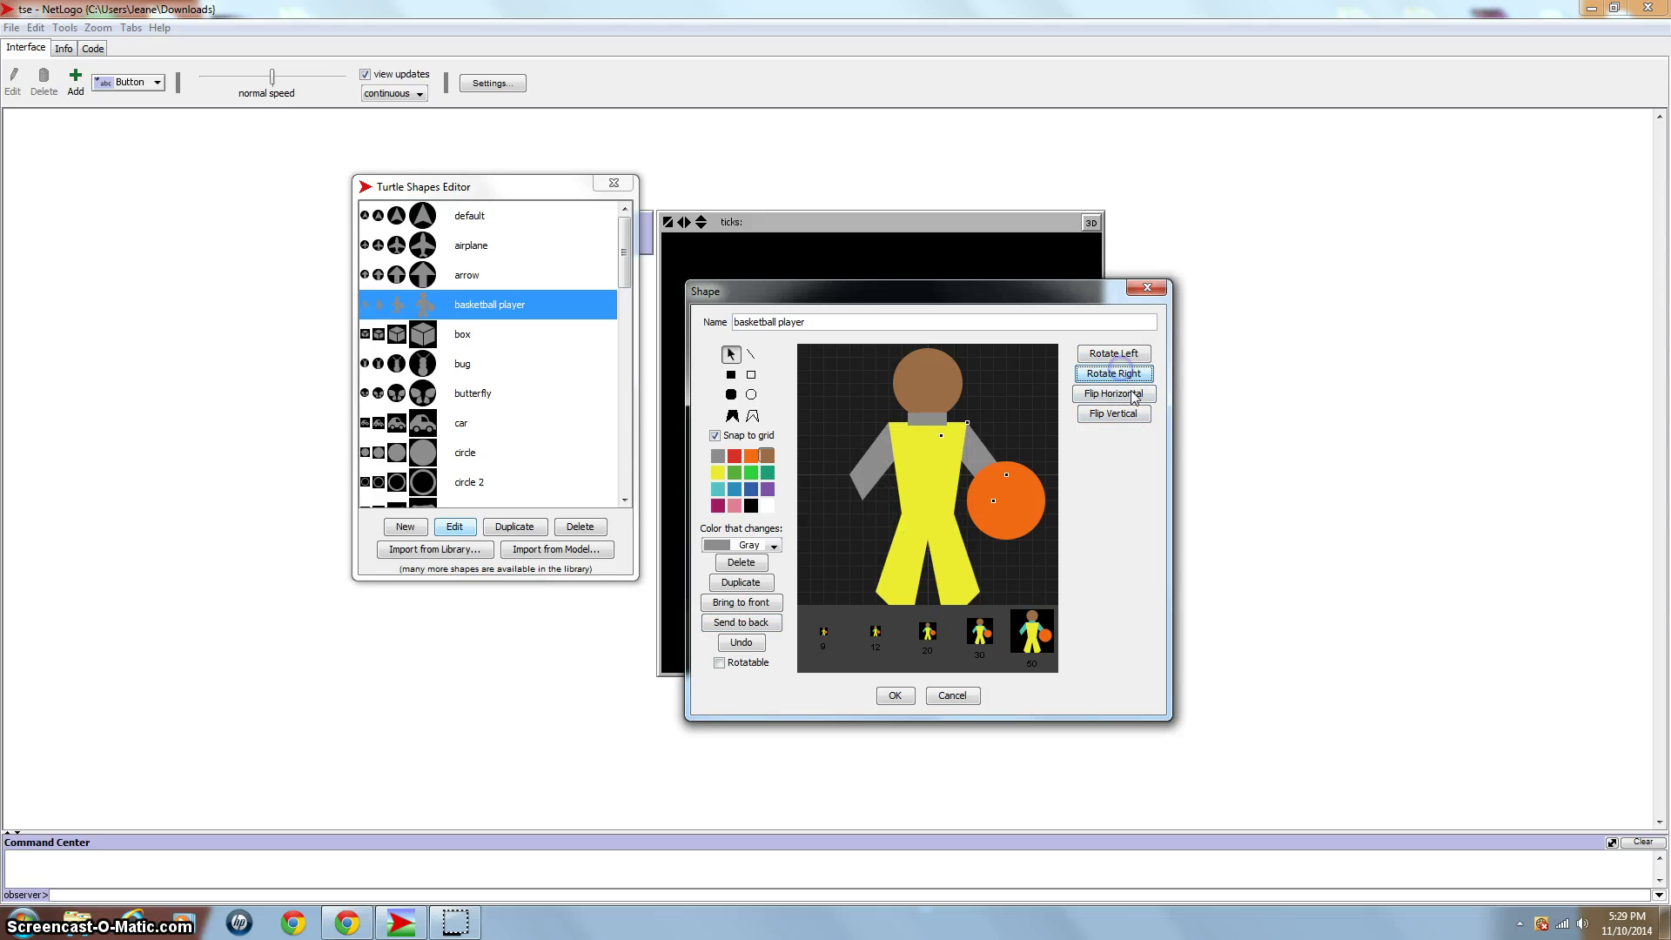
{"action": "left_click", "coordinate": [1123, 414]}
{"action": "left_click", "coordinate": [1122, 414]}
{"action": "left_click", "coordinate": [1122, 414]}
{"action": "left_click", "coordinate": [1123, 414]}
Save the edited basketball player shape and close the Turtle Shapes Editor
{"action": "left_click", "coordinate": [895, 695]}
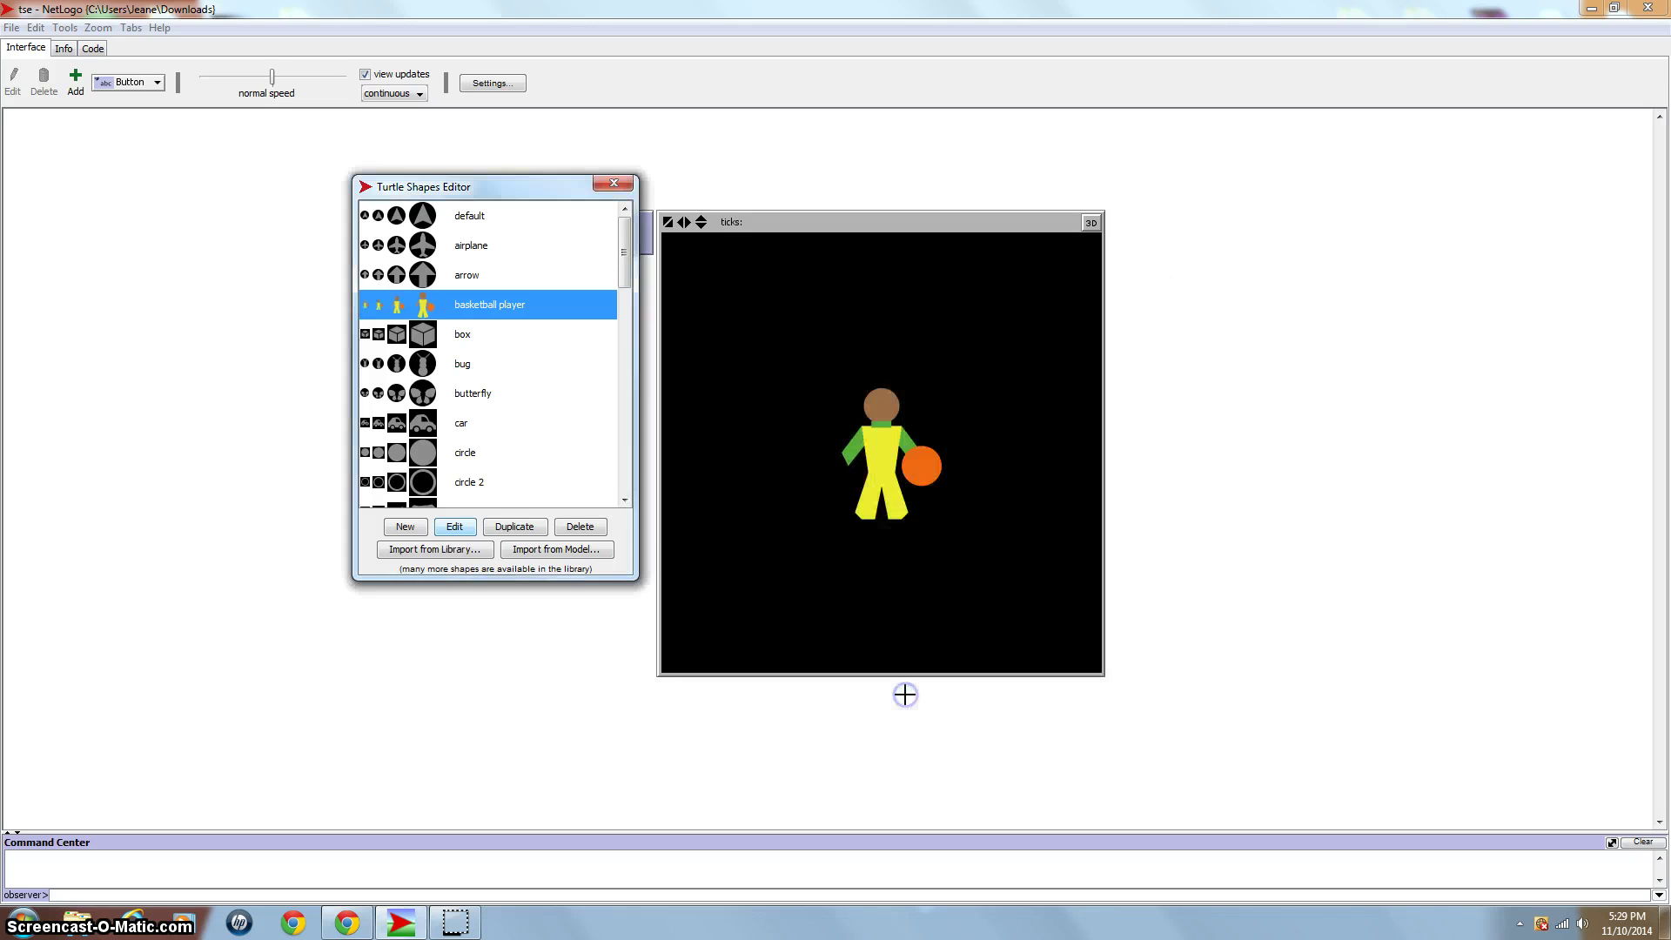
{"action": "left_click", "coordinate": [598, 181]}
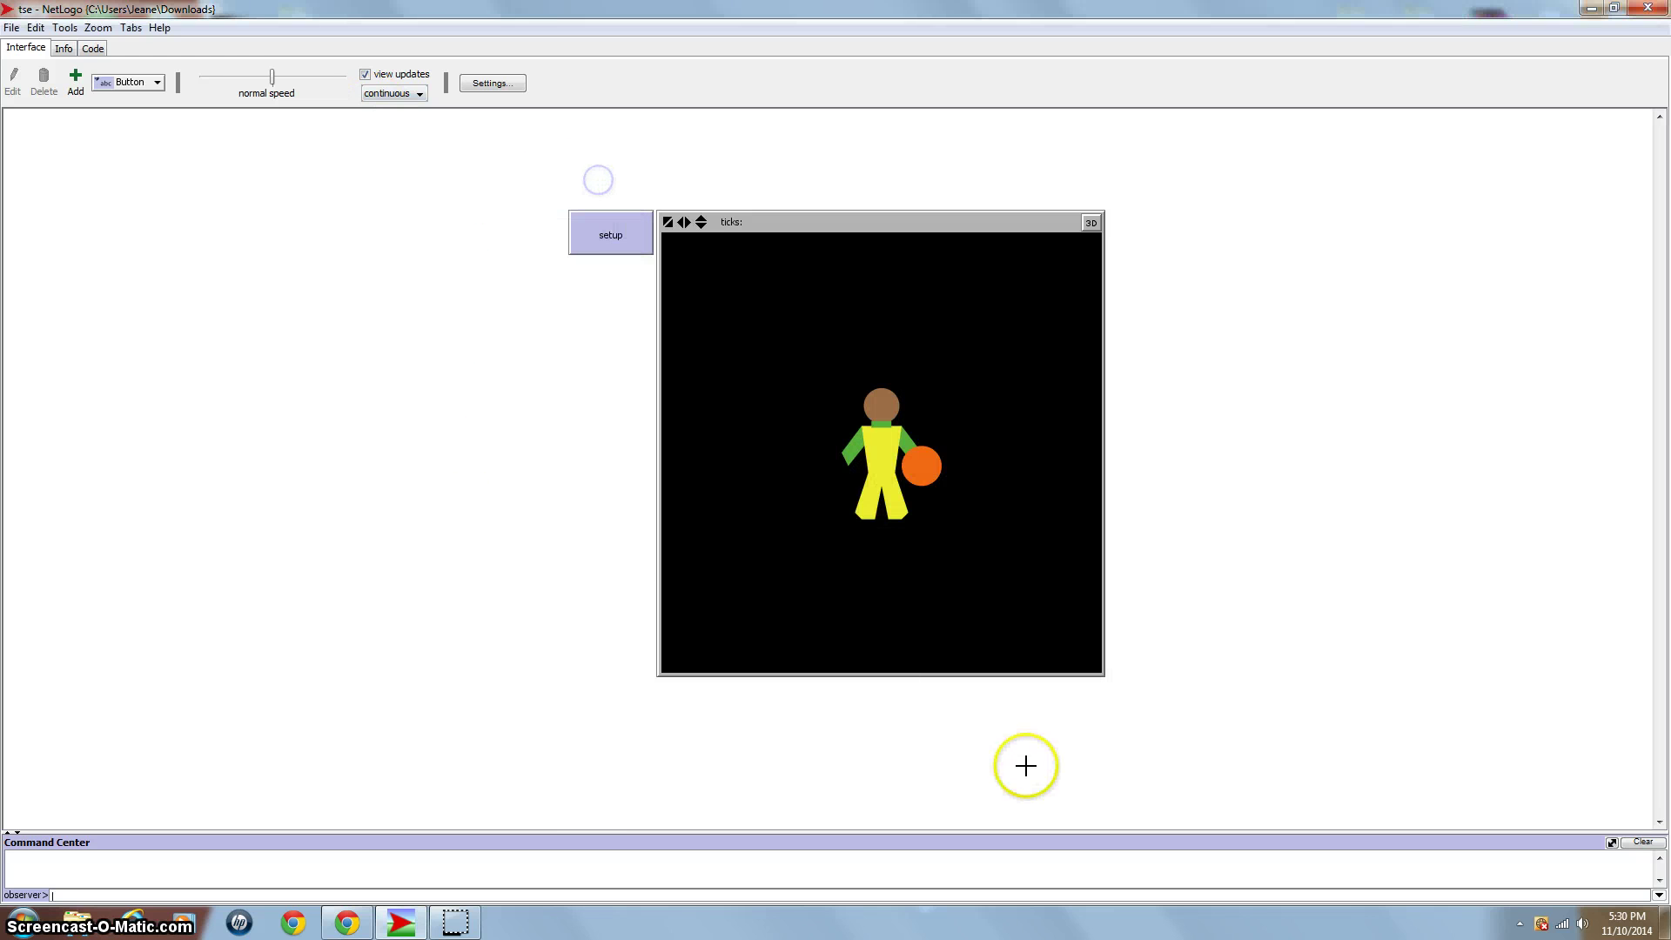